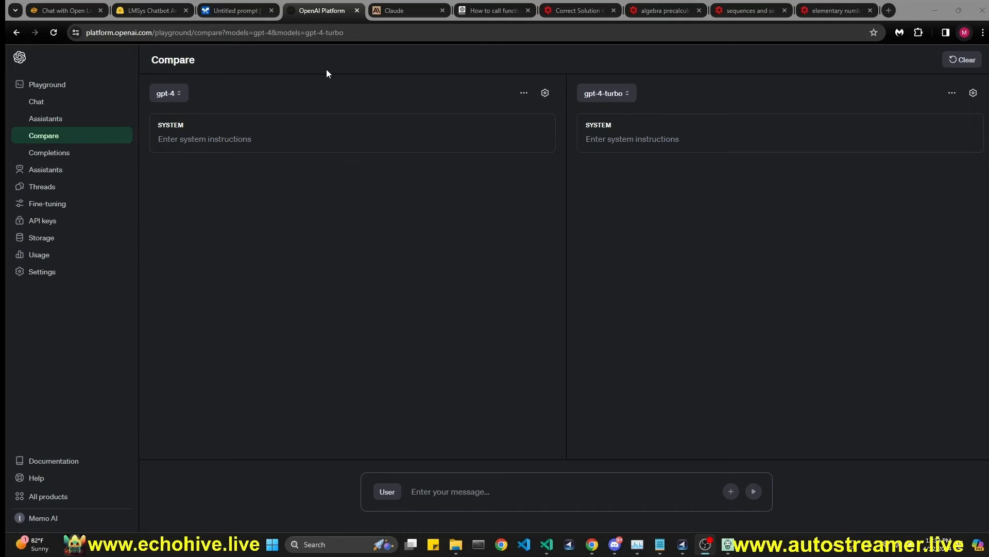
Step: Cycle through the Claude, AI Studio, Chatbot Arena and math question tabs in Chrome
key("ctrl+Tab")
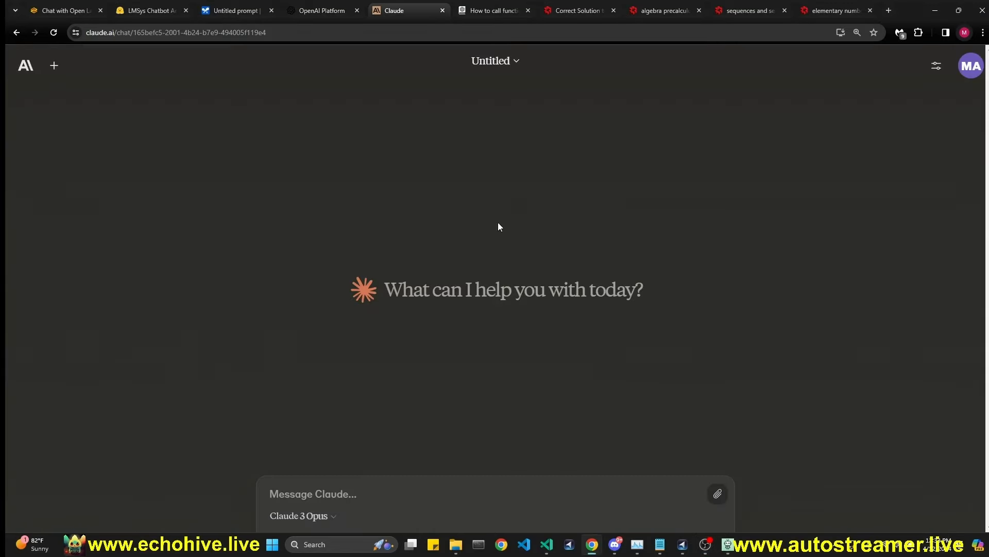
key("ctrl+shift+Tab")
key("ctrl+shift+Tab")
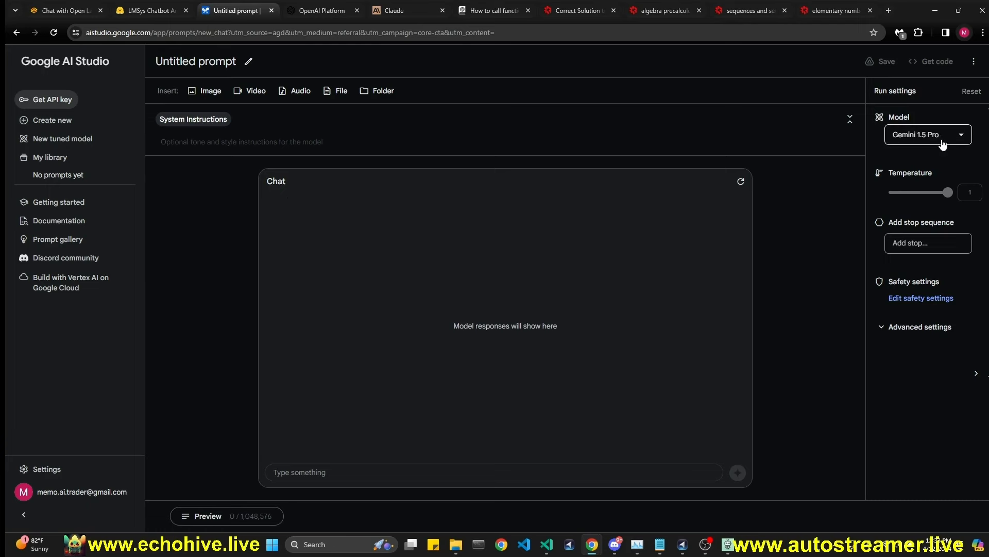
key("ctrl+shift+Tab")
key("ctrl+shift+Tab")
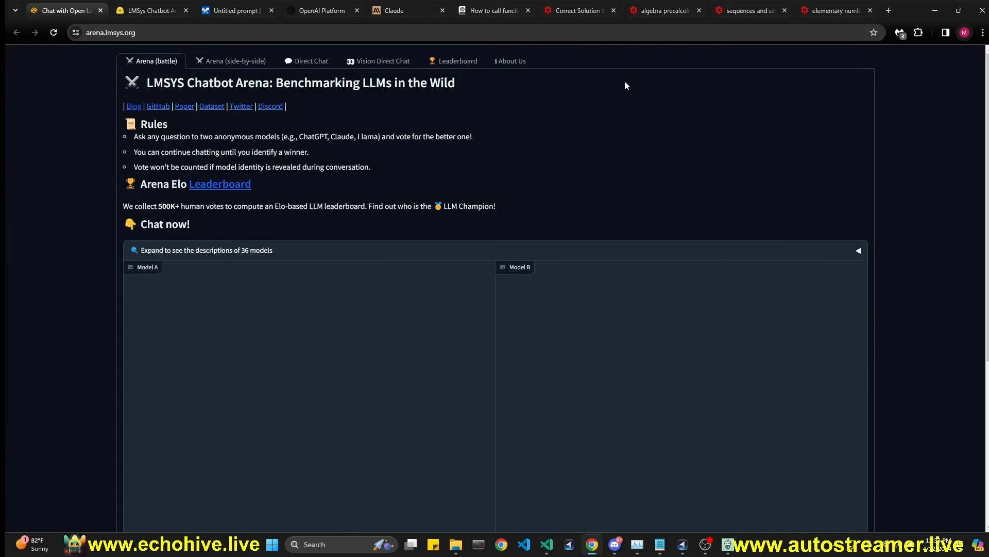
left_click(578, 11)
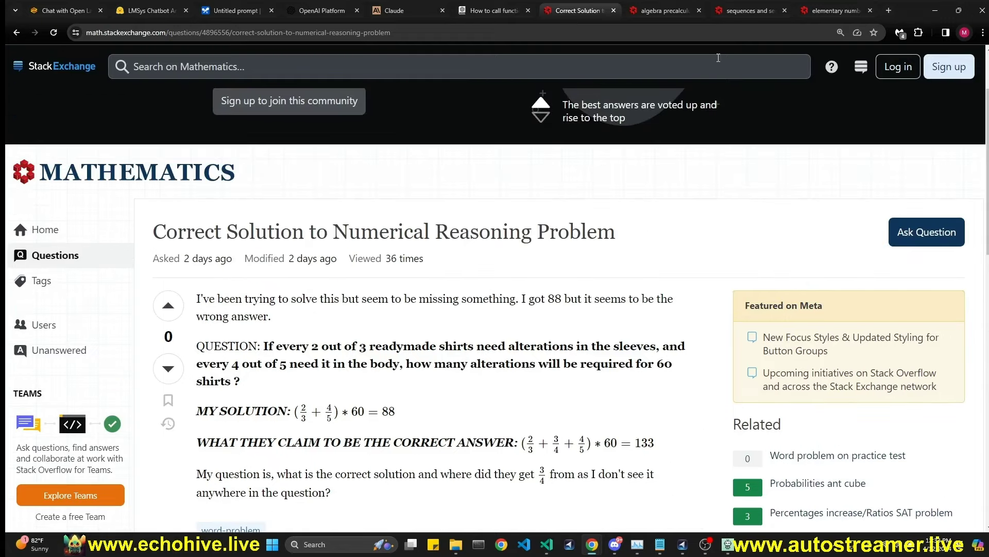
left_click(693, 12)
left_click(755, 14)
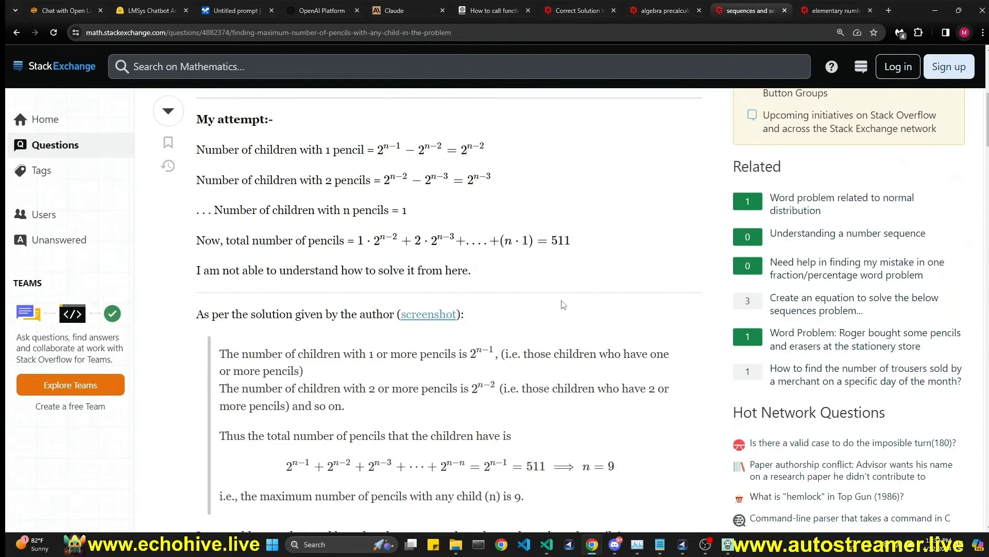
Step: Scroll the Cookbook function-calling guide down to its gpt-3.5-turbo-0613 install and import code
left_click(494, 10)
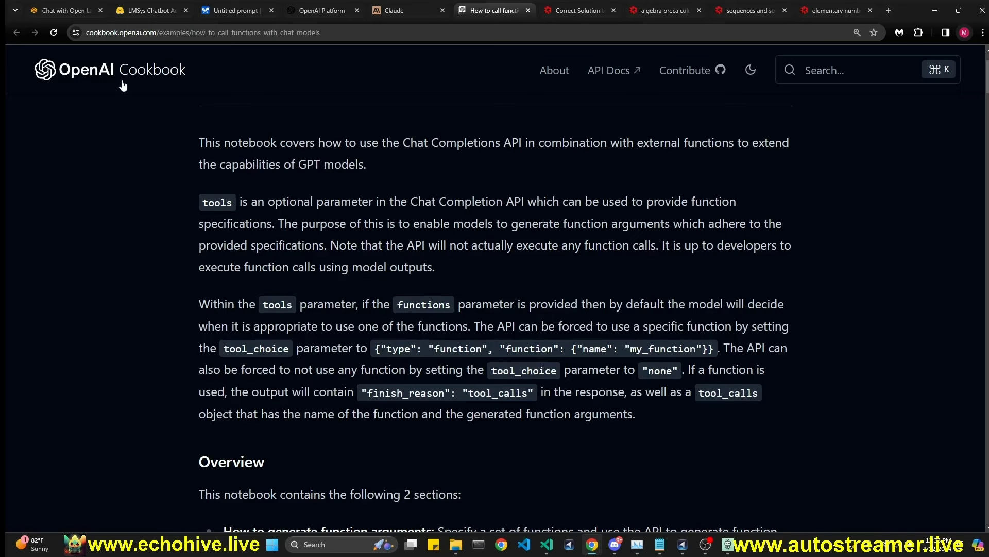
scroll(556, 365, "down", 5)
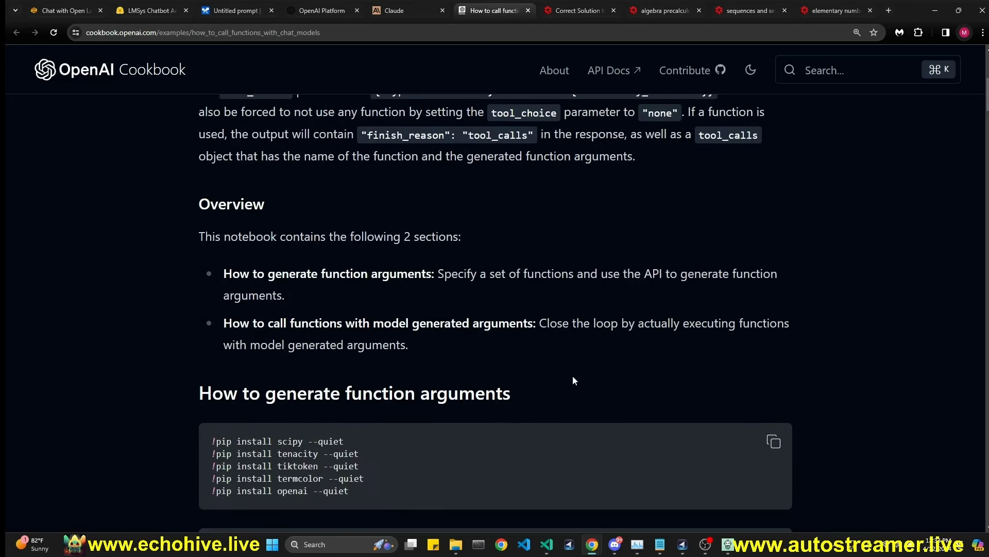
scroll(485, 389, "down", 4)
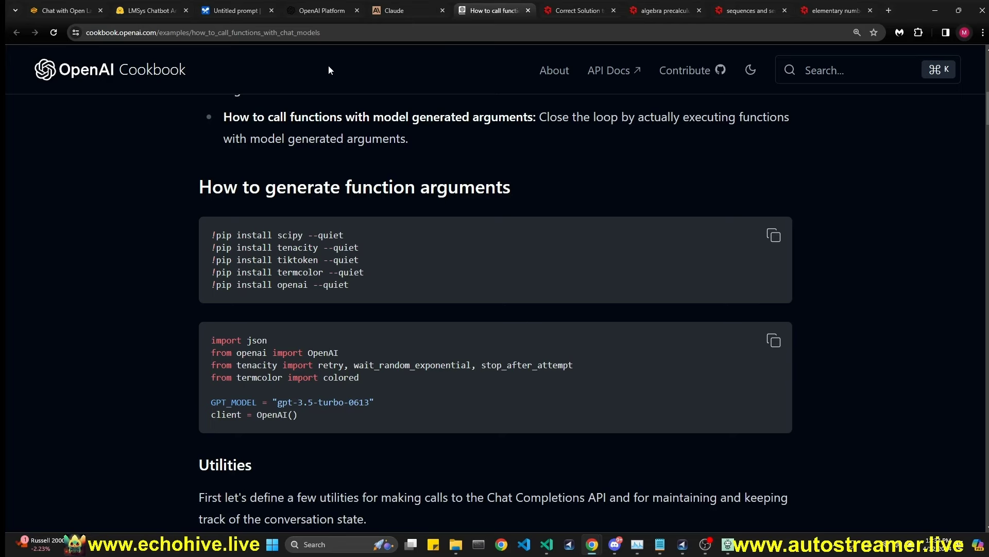
Step: Open the Compare view with gpt-4 on the left and gpt-4-turbo on the right, and check the generation settings
left_click(322, 10)
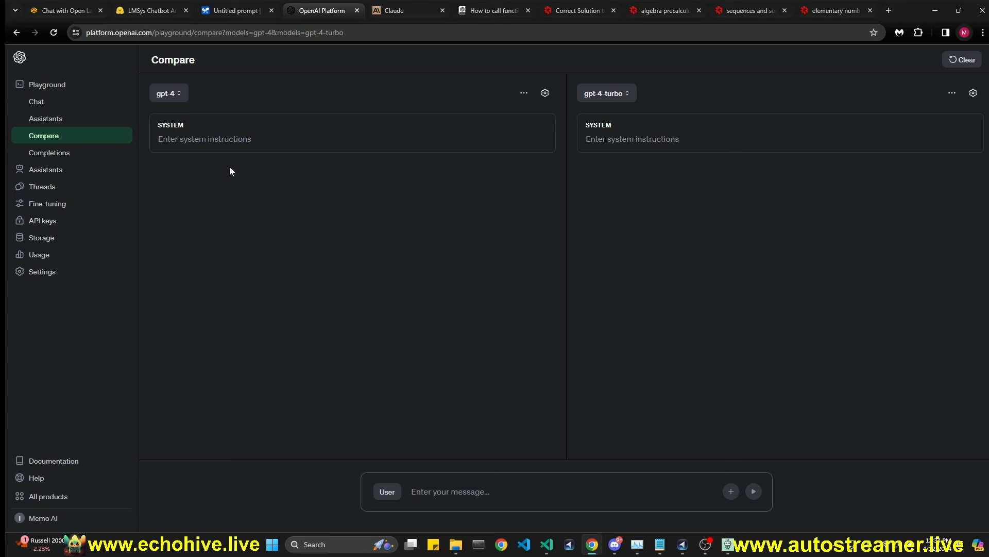
left_click(55, 137)
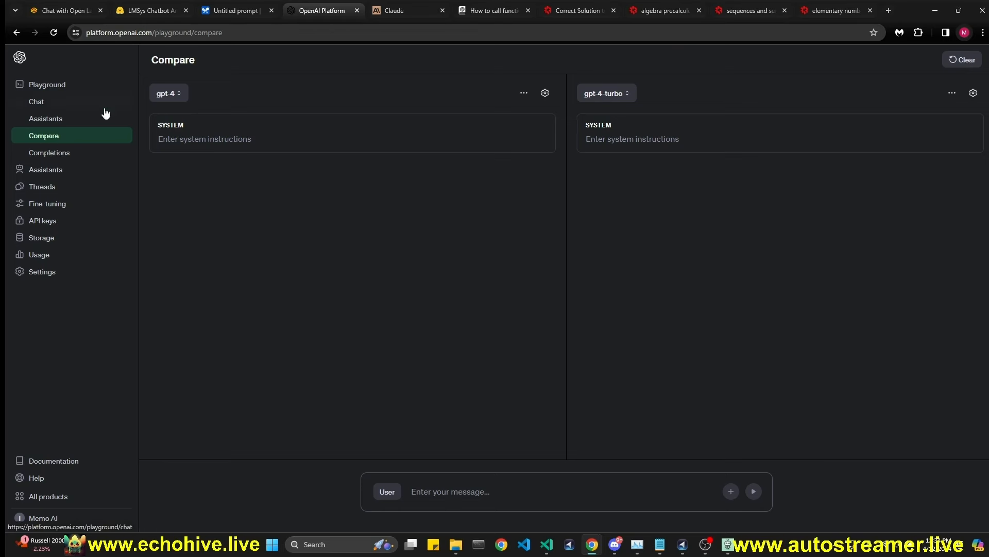
left_click(181, 98)
left_click(187, 153)
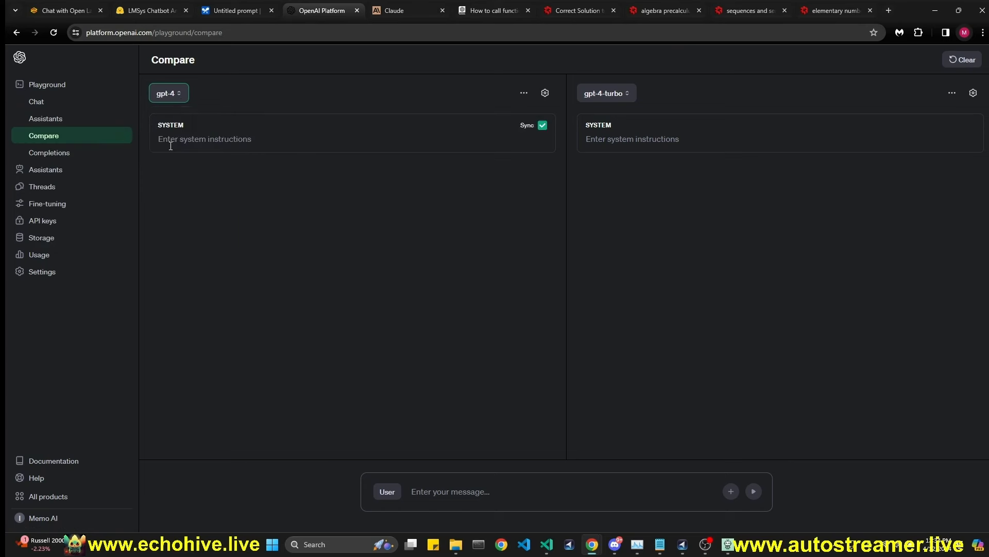
left_click(590, 95)
left_click(627, 131)
left_click(973, 93)
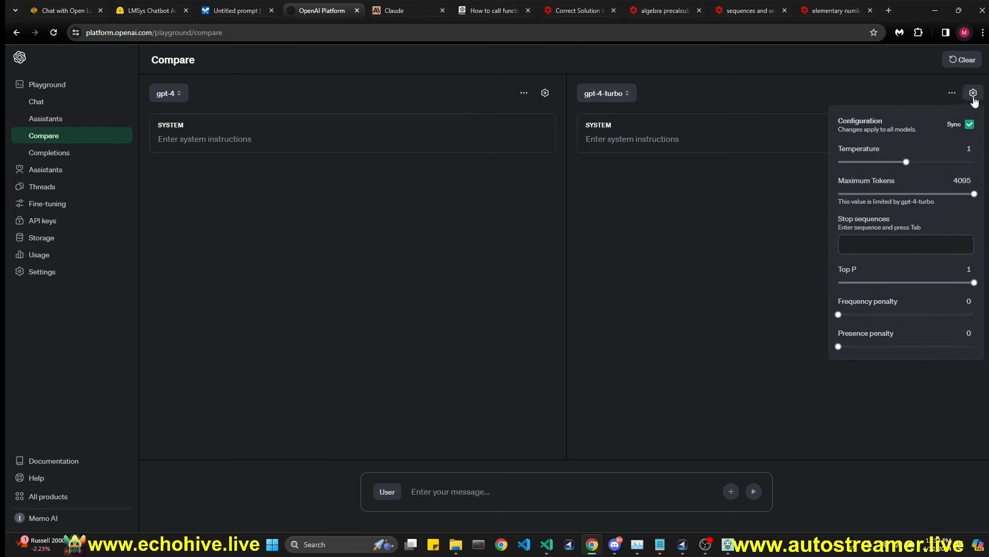
Step: Test the synced system instructions with throwaway text, clear them, and focus the message box
mouse_move(879, 194)
left_click(161, 143)
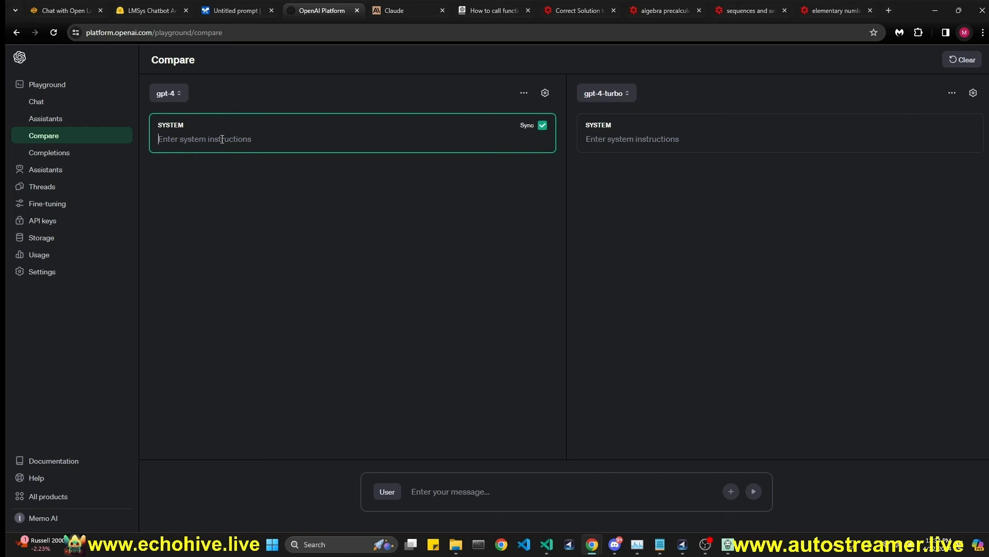
type("xfdsfsfd")
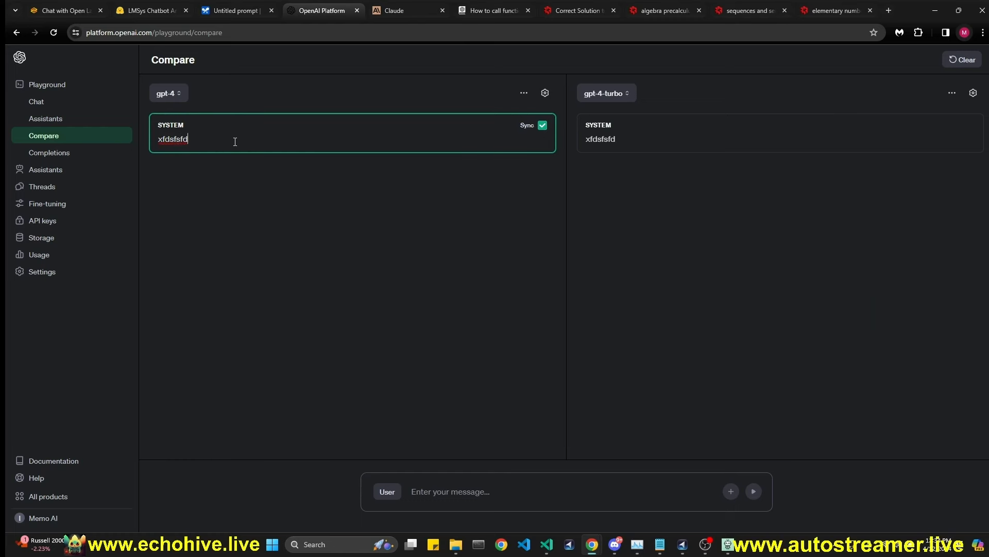
key("ctrl+a")
key("BackSpace")
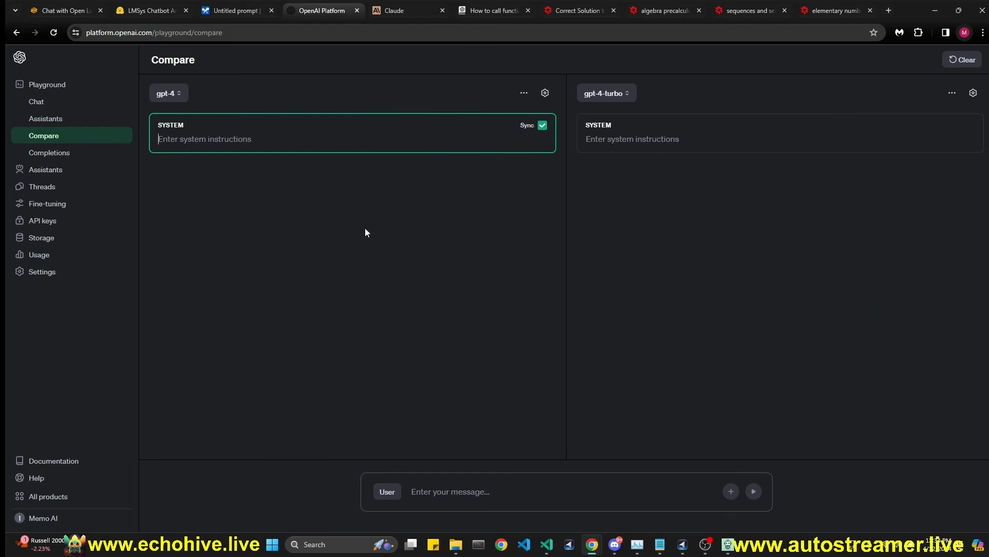
left_click(437, 492)
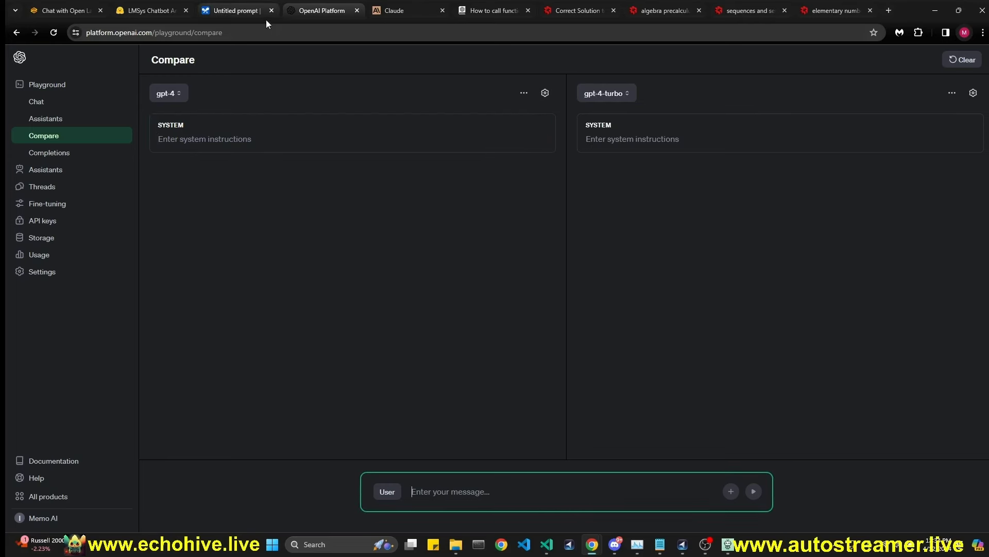
Step: Look over the Claude and AI Studio tabs, then review the Chatbot Arena leaderboard
left_click(396, 21)
left_click(236, 10)
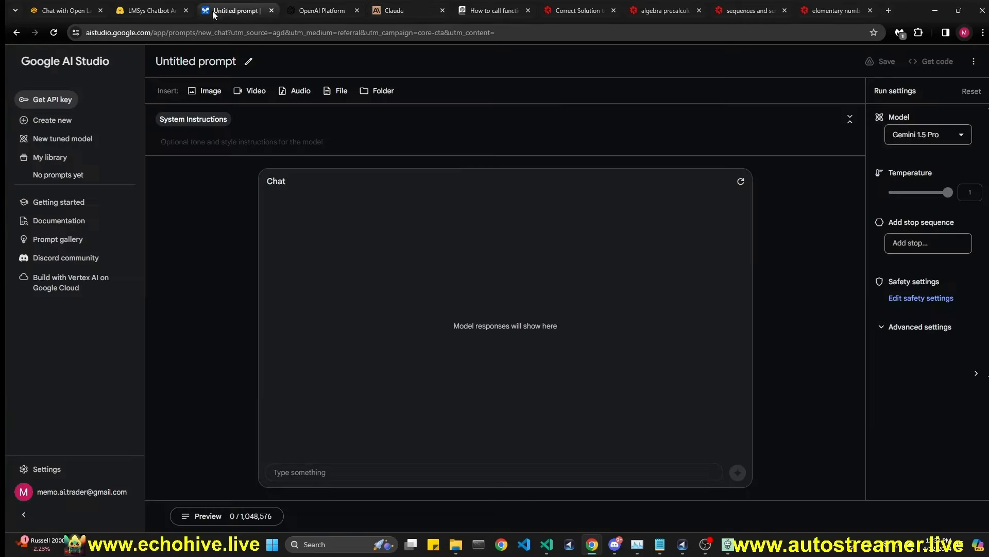
left_click(150, 11)
left_click(66, 15)
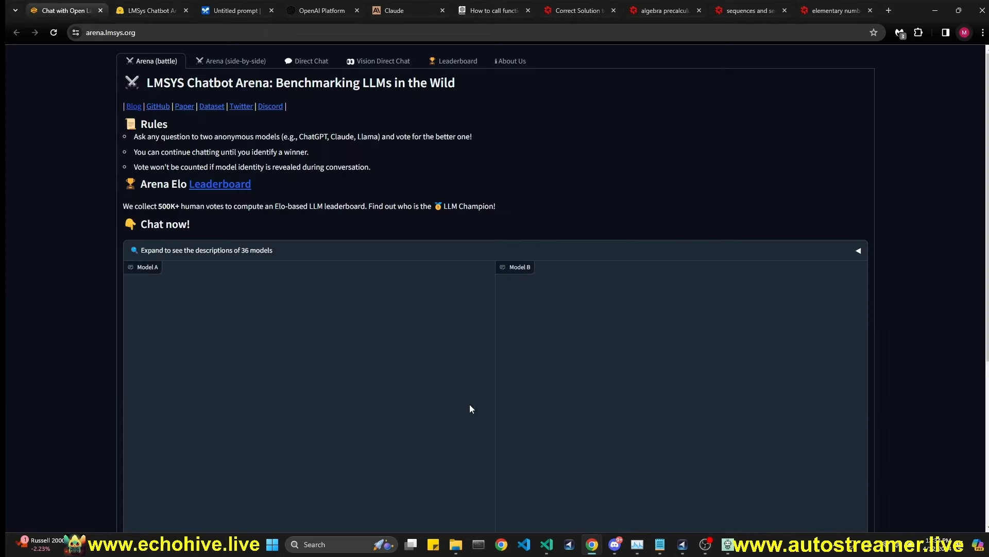
left_click(163, 12)
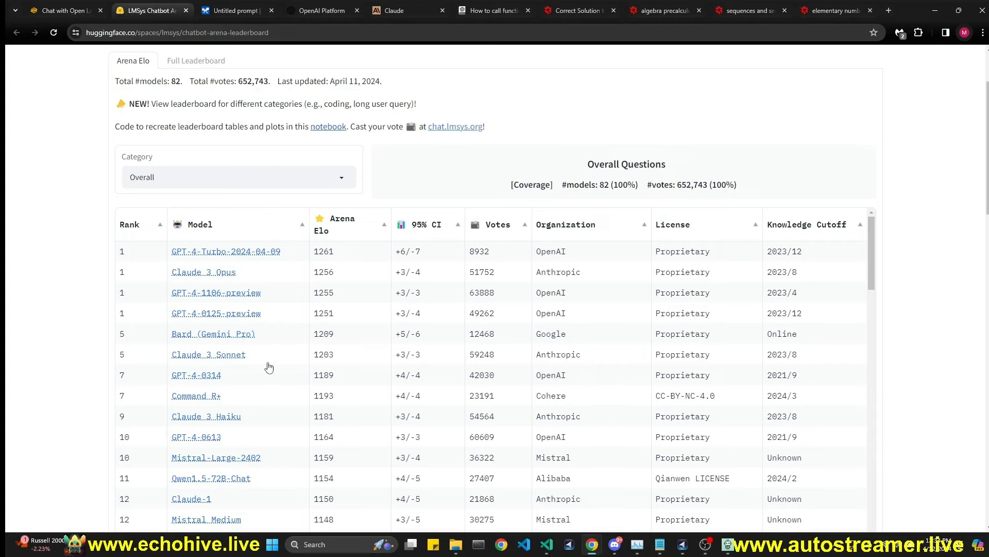
scroll(268, 367, "up", 2)
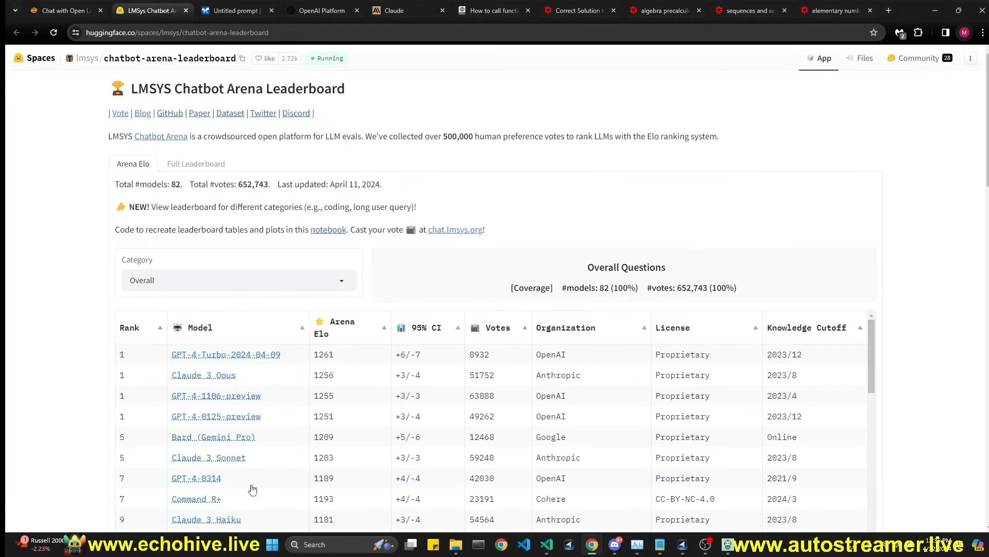
Step: Select the shirt-alterations word problem text on the Math StackExchange question
key("ctrl+7")
scroll(386, 309, "down", 1)
scroll(386, 309, "down", 1)
left_click_drag(262, 243, 588, 276)
key("ctrl+c")
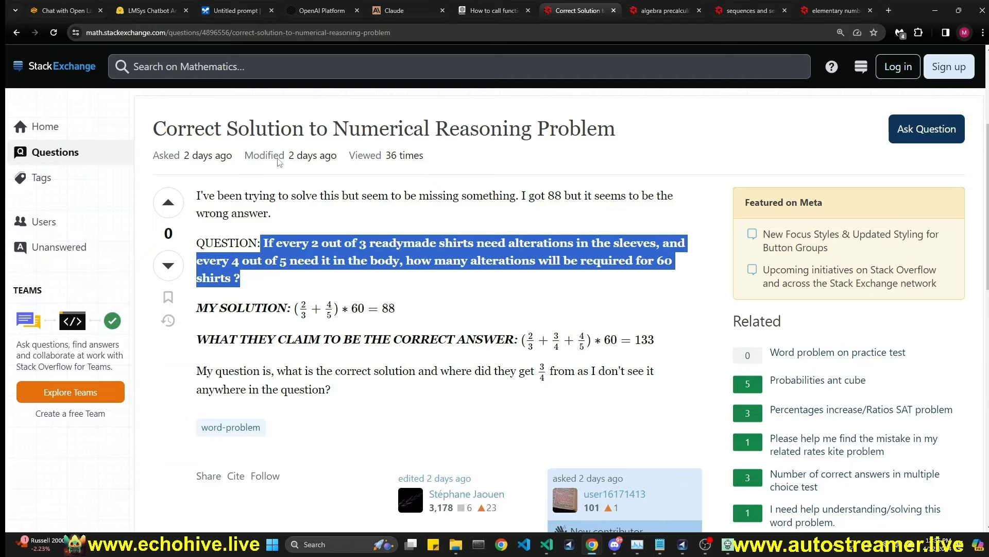
Step: Paste the shirt-alterations problem into Compare and run it, then send it to Claude
left_click(322, 10)
key("ctrl+v")
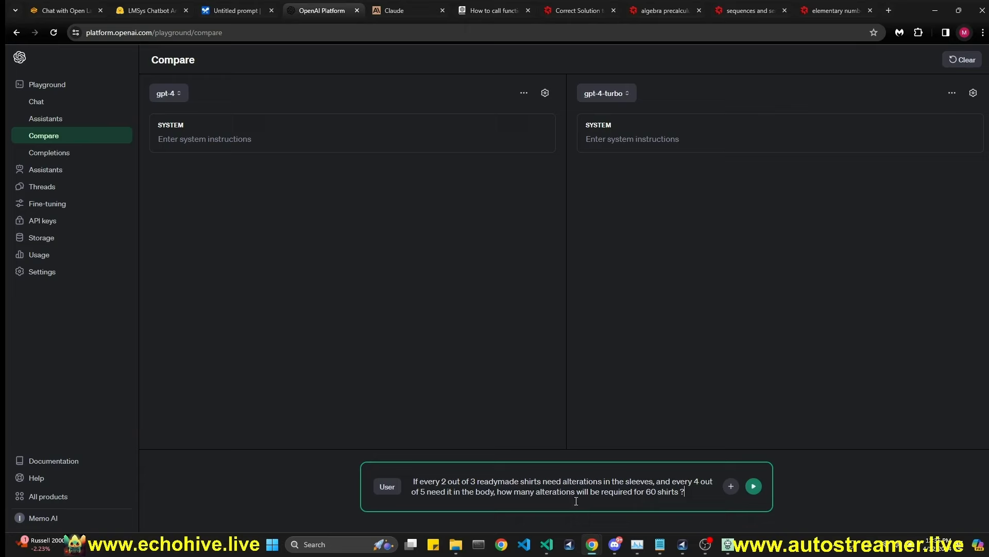
left_click(753, 490)
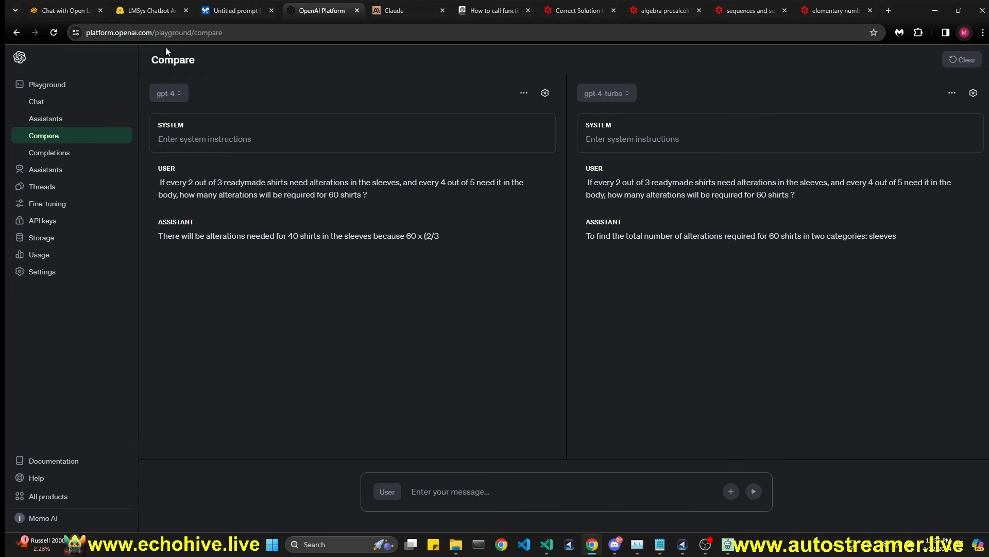
left_click(401, 10)
key("ctrl+v")
key("Return")
Step: Send the same problem to Gemini 1.5 Pro in AI Studio and to both Chatbot Arena models
left_click(221, 10)
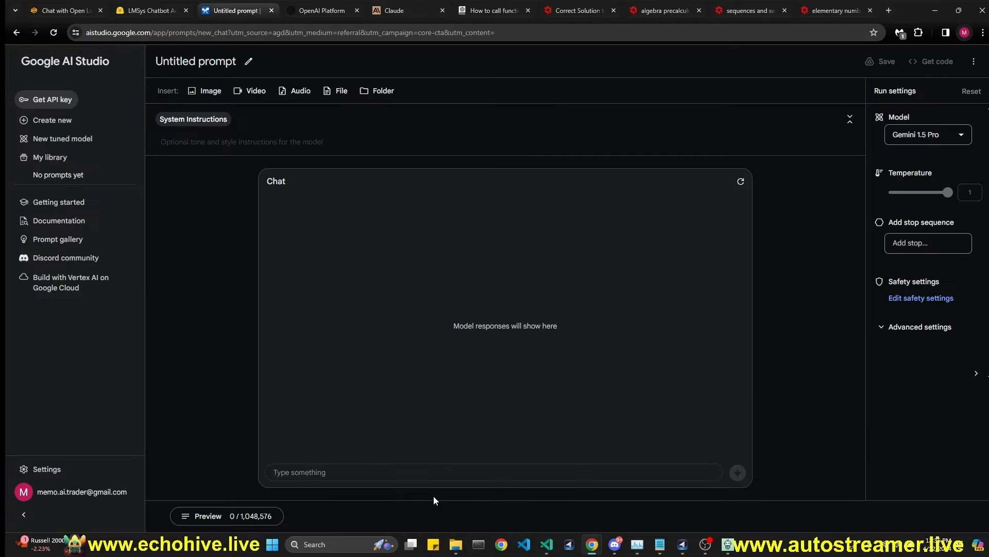
left_click(367, 468)
key("ctrl+v")
key("Return")
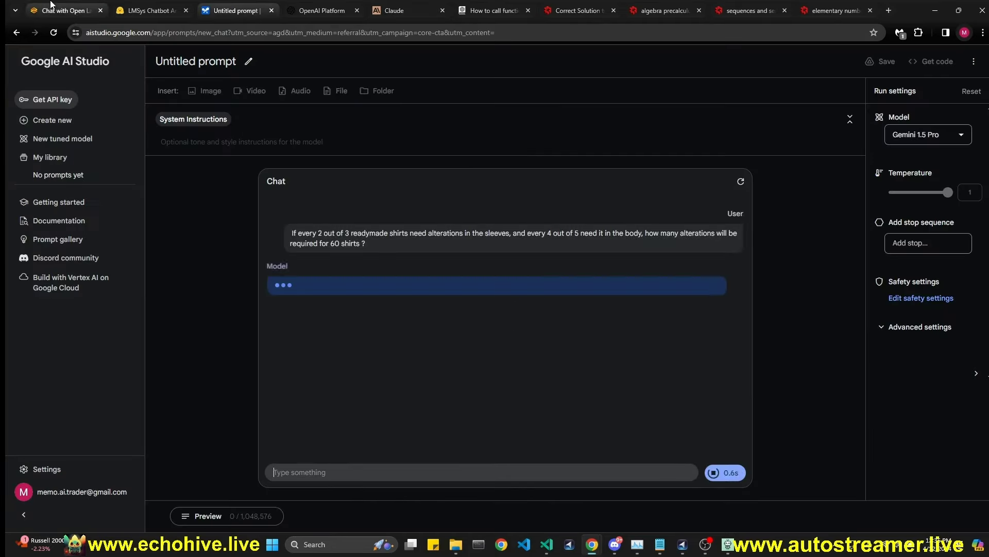
left_click(61, 11)
scroll(398, 453, "down", 5)
left_click(318, 323)
key("ctrl+v")
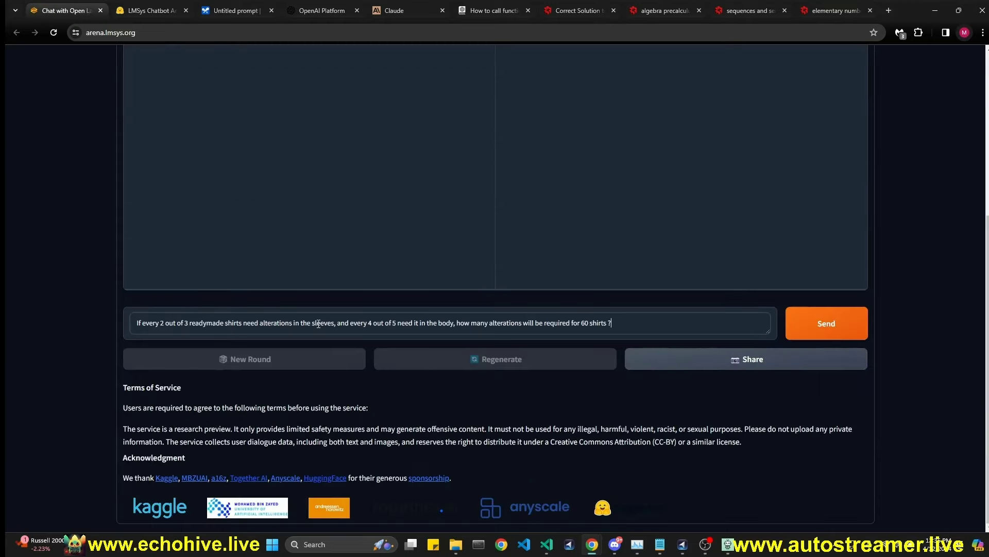
key("Return")
scroll(477, 391, "up", 3)
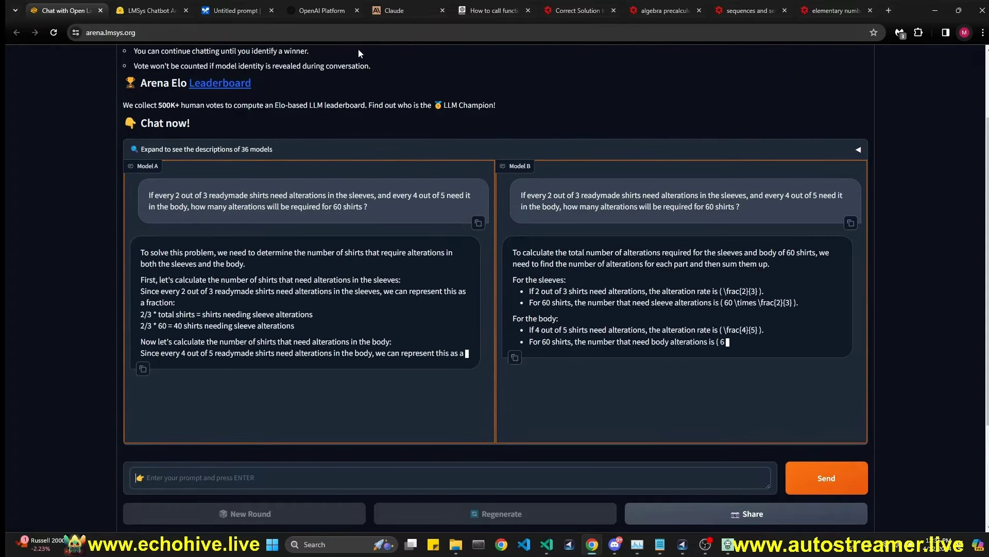
Step: Check the StackExchange question's answers, marking the asker's 88 and the claimed correct 133
left_click(319, 11)
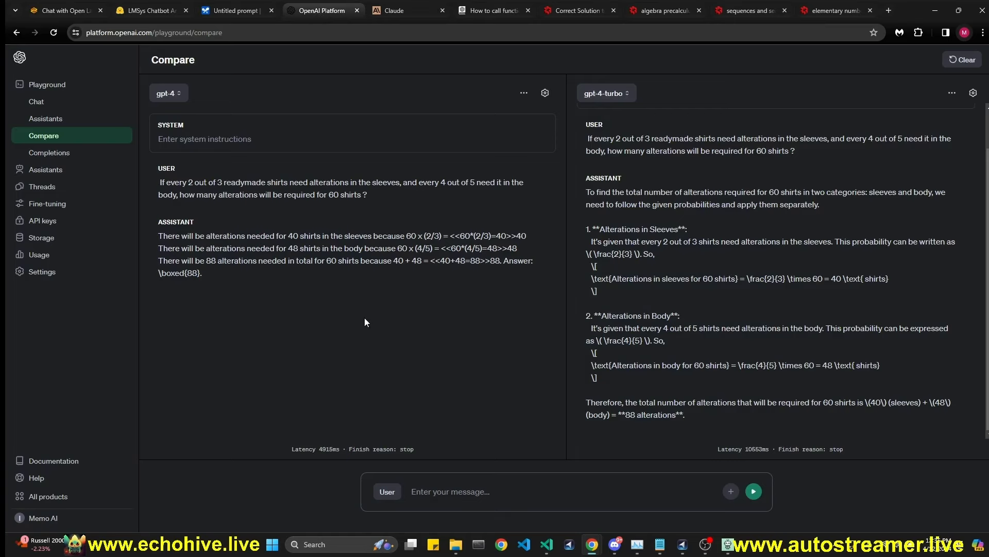
key("ctrl+7")
scroll(407, 291, "down", 1)
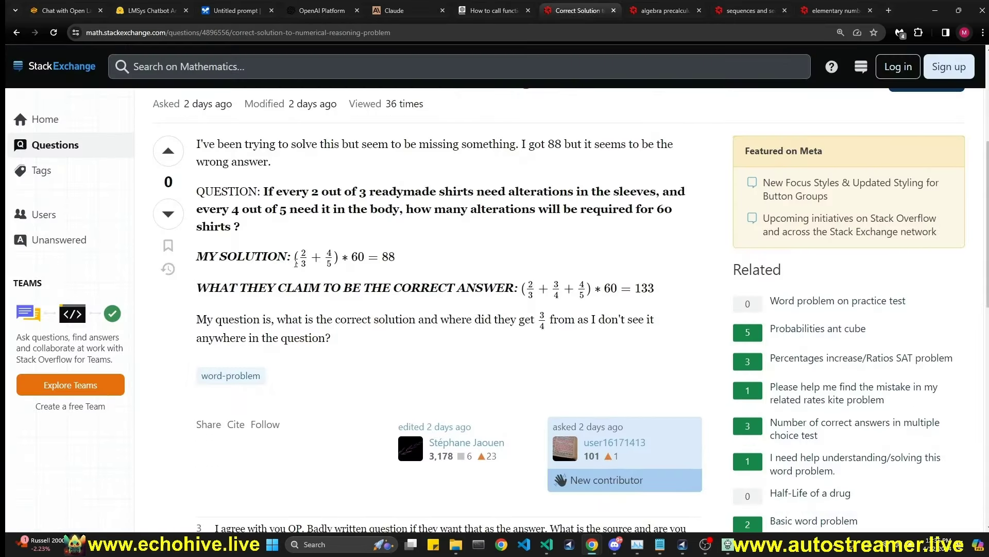
double_click(384, 258)
double_click(645, 287)
scroll(447, 310, "down", 5)
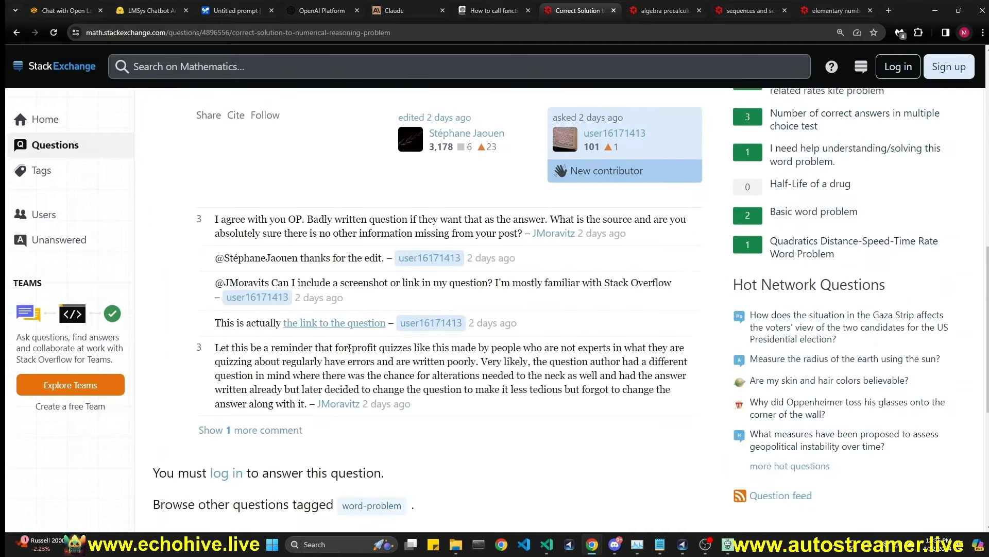
scroll(386, 373, "up", 5)
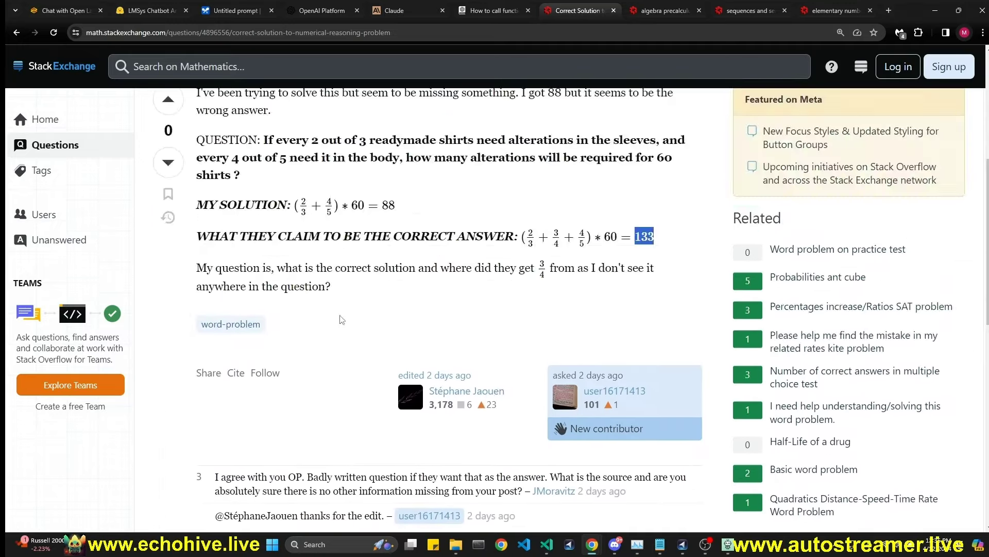
double_click(388, 204)
Step: Highlight the 88-alteration totals given by gpt-4 and gpt-4-turbo in the Compare panels
left_click(321, 10)
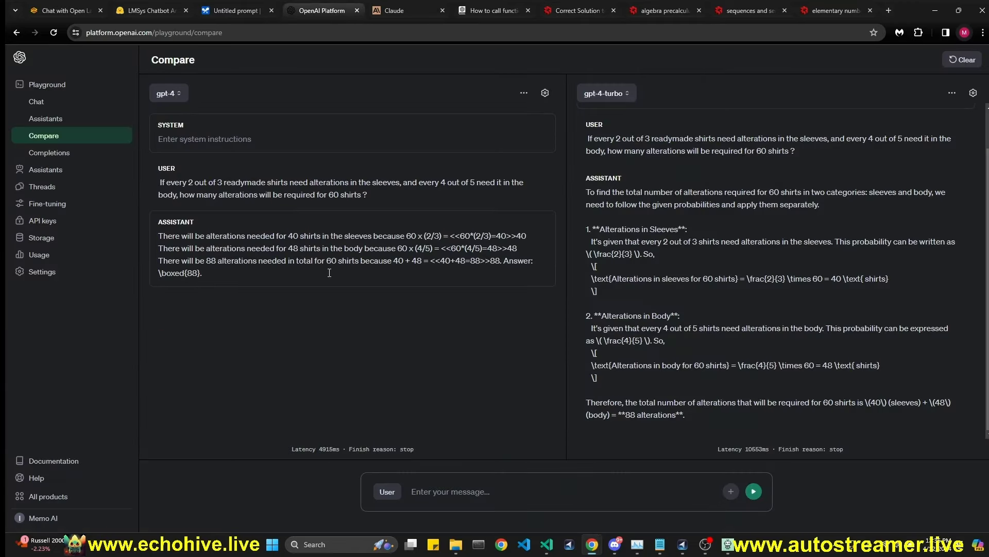
left_click_drag(485, 261, 500, 261)
left_click_drag(623, 430, 671, 440)
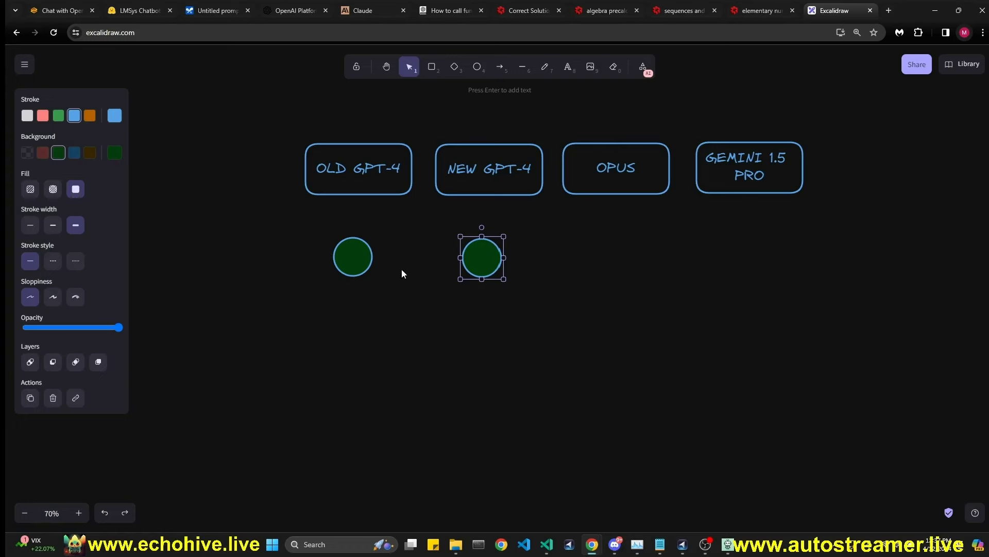
left_click(357, 258)
Step: Keep the NEW GPT-4 circle green, and after checking Claude's 56, add a red circle under OPUS
left_click_drag(497, 268, 496, 265)
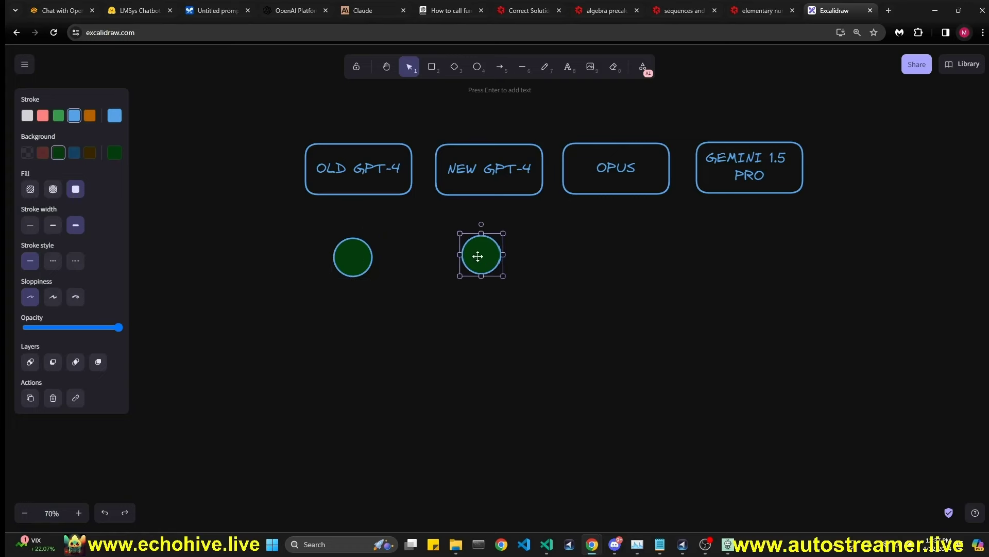
left_click(44, 157)
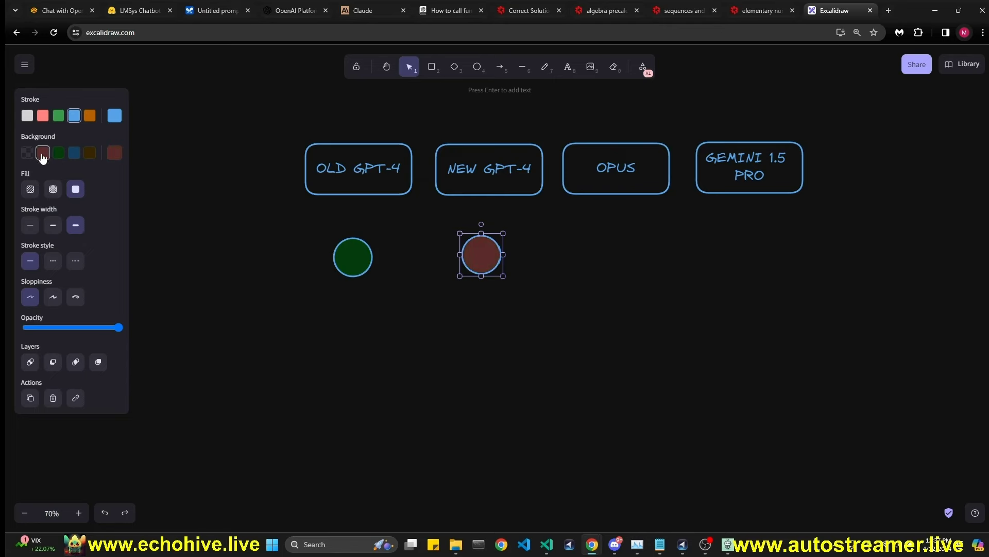
left_click(59, 153)
left_click(359, 11)
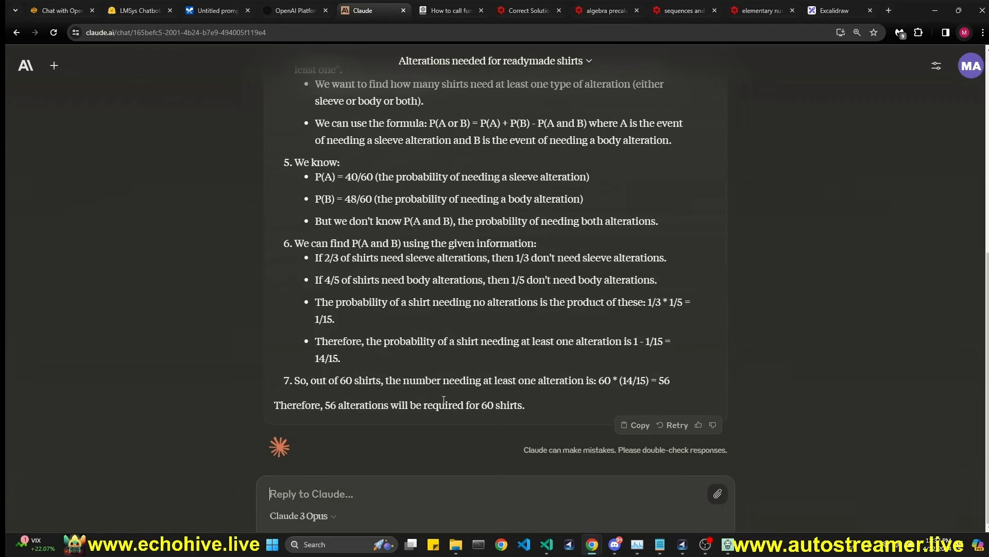
left_click_drag(335, 405, 393, 409)
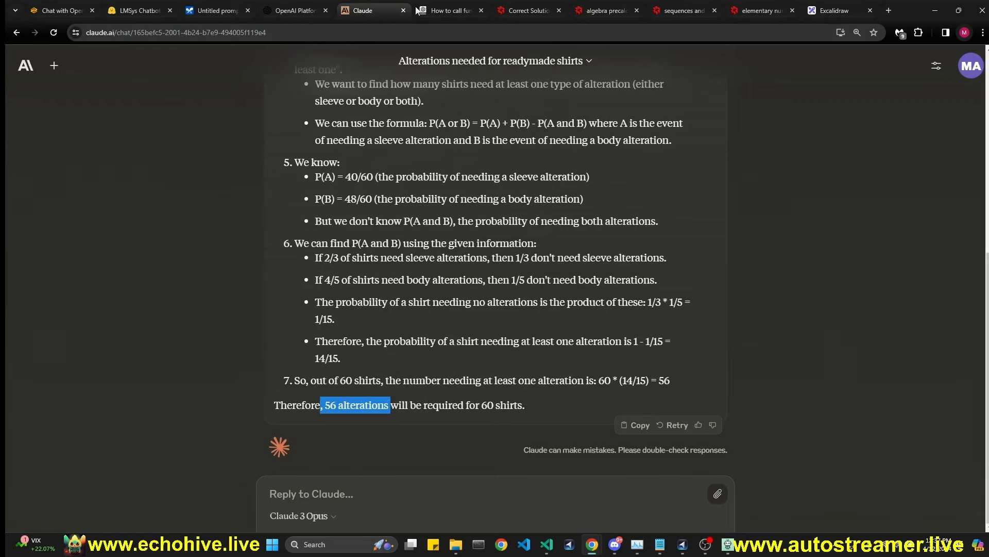
left_click(835, 10)
left_click_drag(492, 242, 631, 244)
left_click(43, 153)
Step: Confirm Gemini 1.5 Pro's total of 88 and vote the two Chatbot Arena answers a tie
key("ctrl+3")
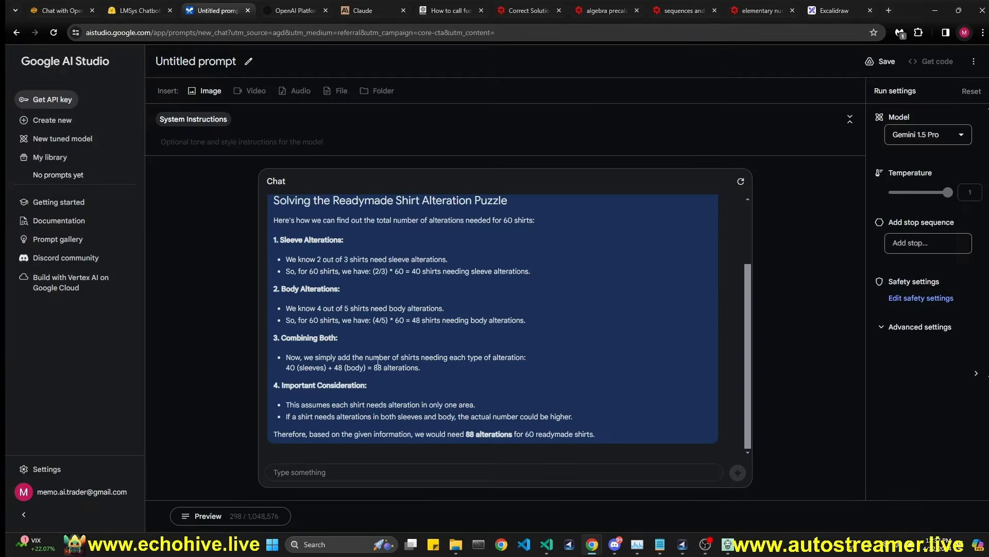
left_click_drag(373, 367, 441, 377)
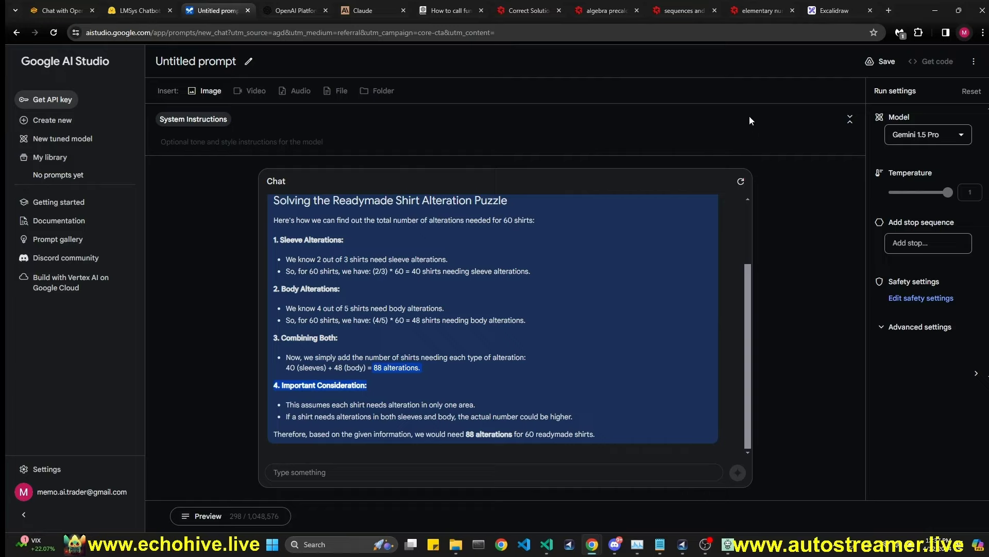
key("ctrl+9")
key("ctrl+1")
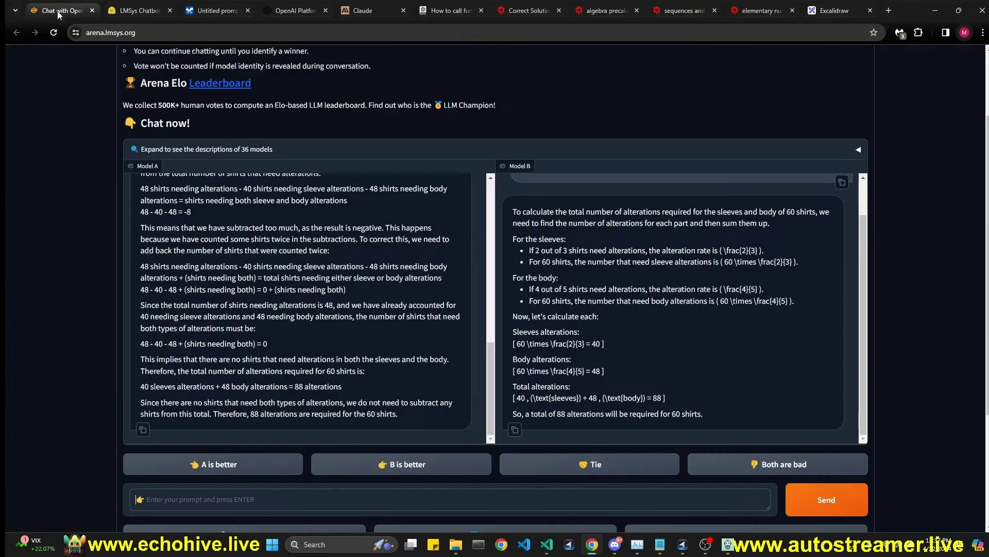
scroll(330, 253, "down", 10)
scroll(330, 251, "up", 2)
scroll(242, 227, "down", 4)
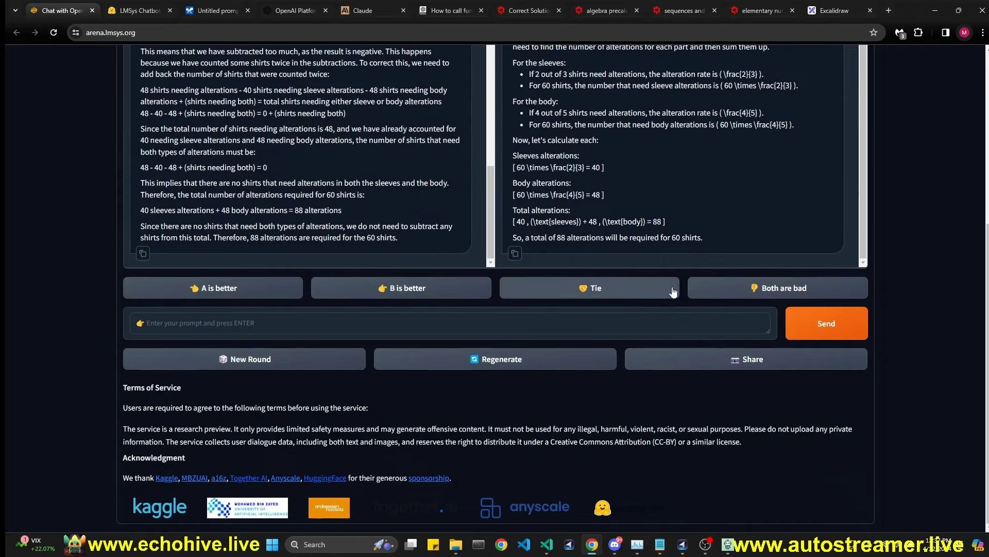
left_click(592, 292)
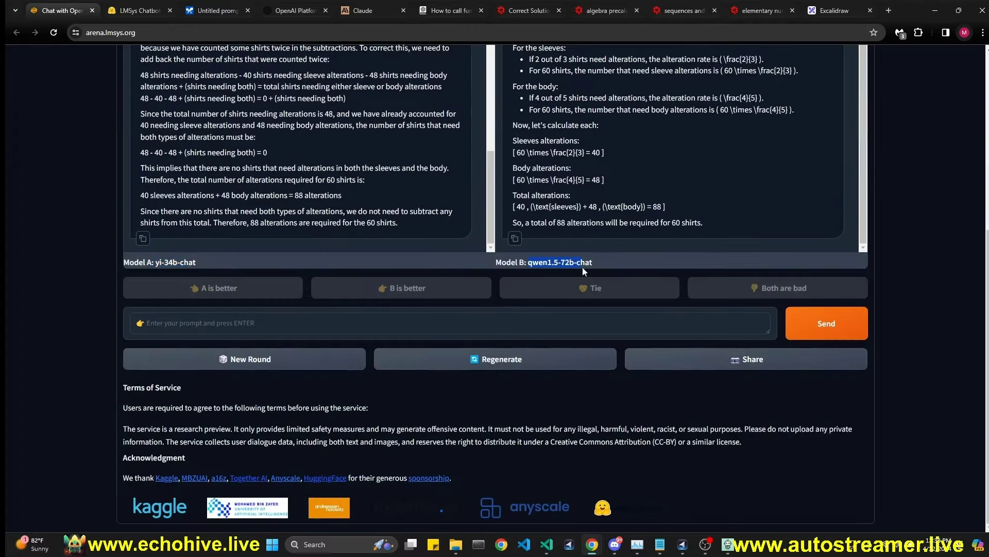
scroll(490, 303, "up", 4)
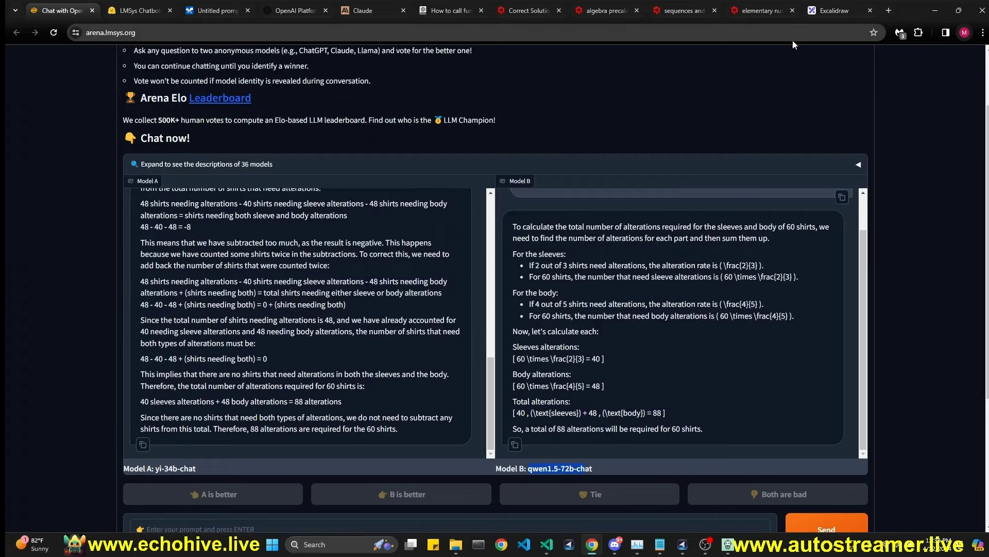
left_click(840, 11)
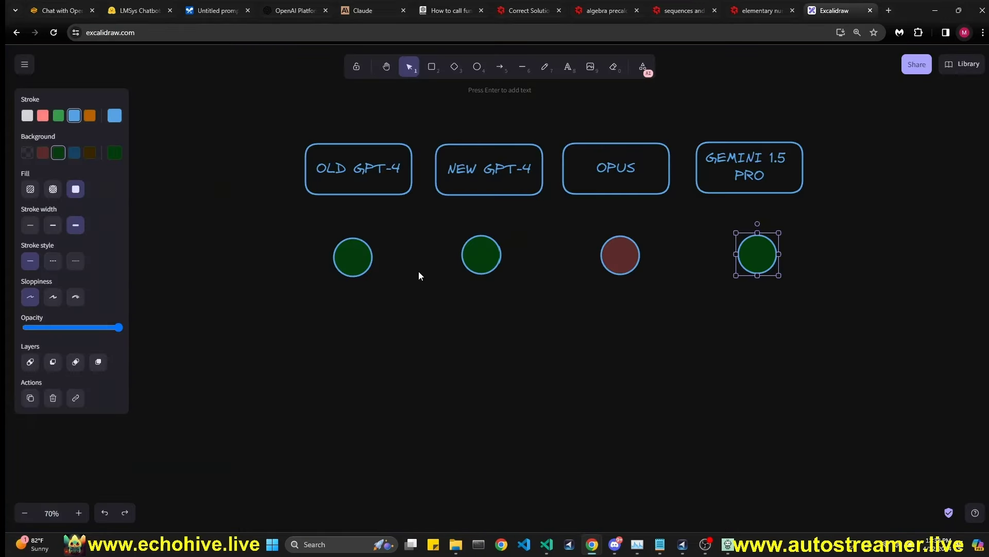
Step: Close the shirt-alterations tab and reload the 'Difficult word problem' two-speed car-trip question
left_click(530, 10)
left_click(560, 11)
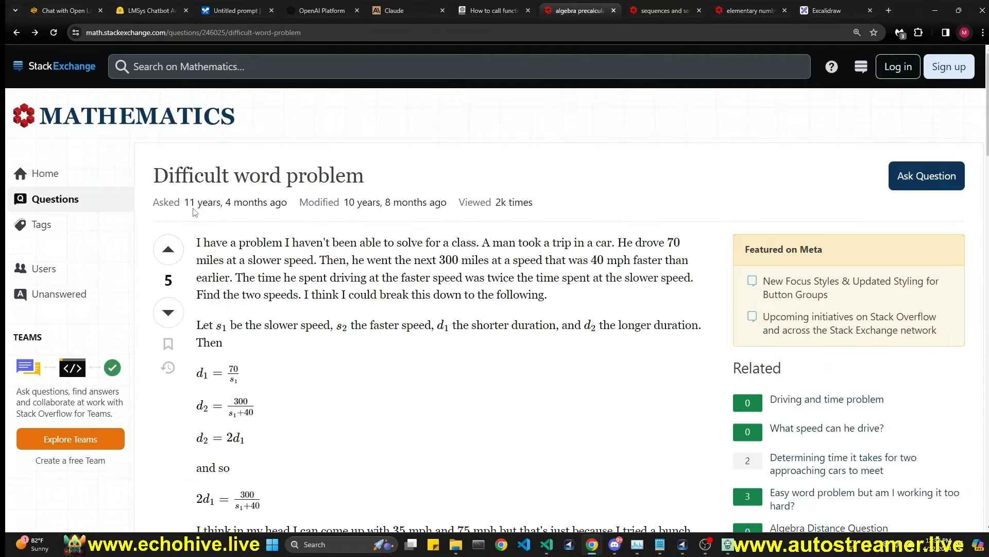
scroll(229, 256, "down", 1)
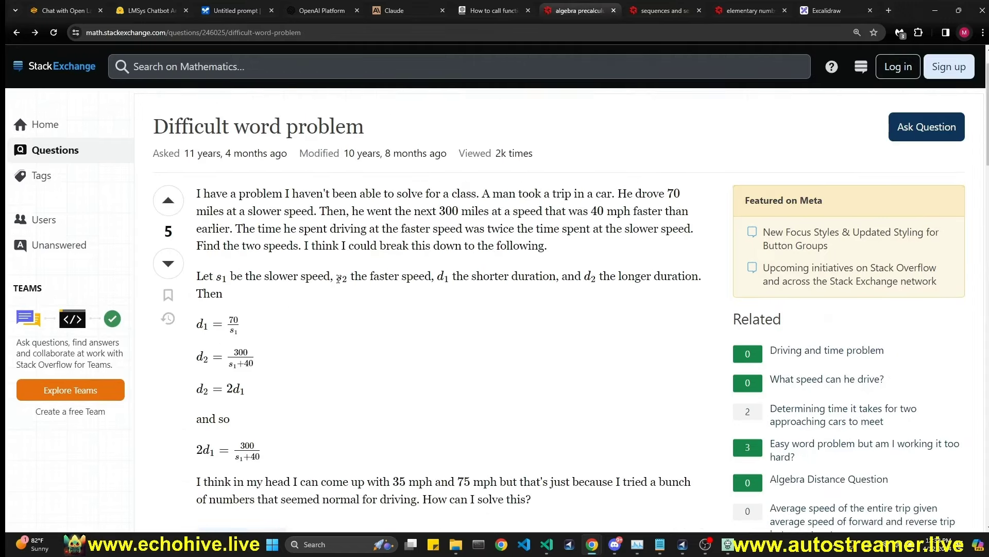
left_click(20, 33)
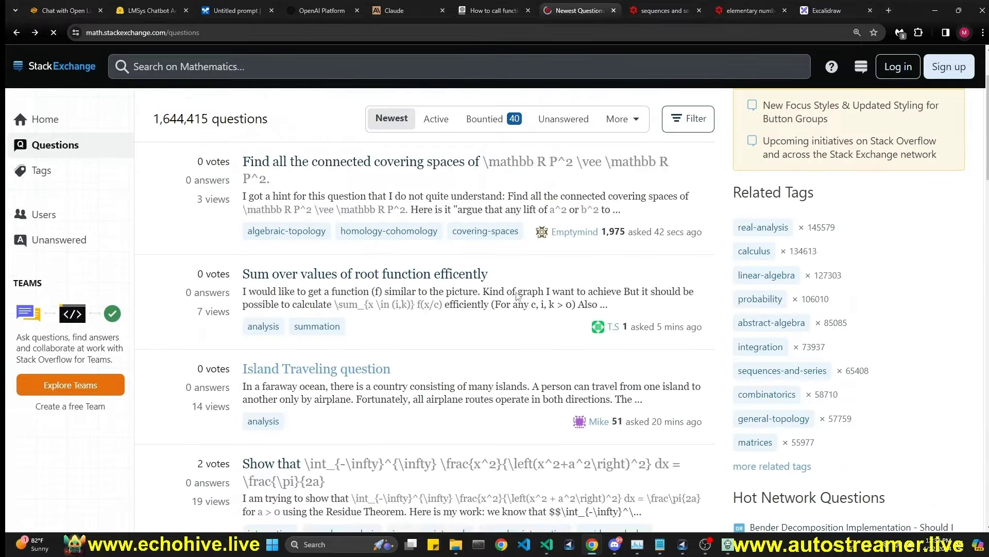
left_click(22, 34)
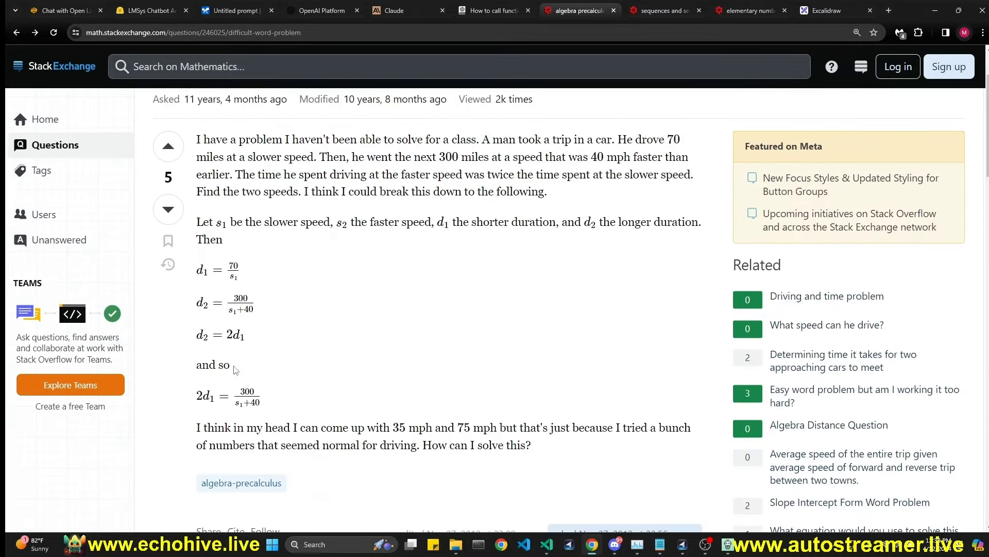
Step: Clear the Compare conversations and submit the driving-speeds problem to gpt-4 and gpt-4-turbo
key("ctrl+4")
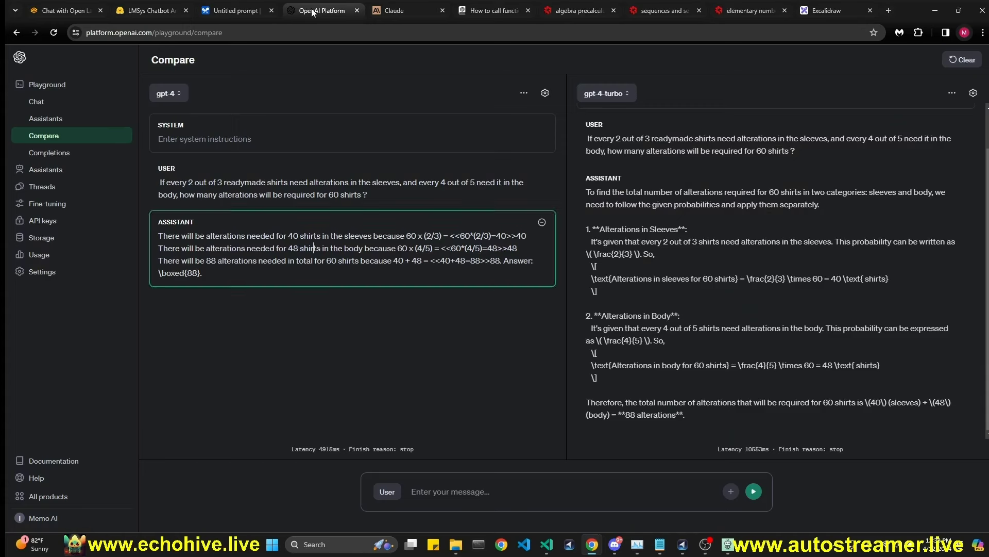
left_click(961, 64)
left_click(498, 495)
key("ctrl+v")
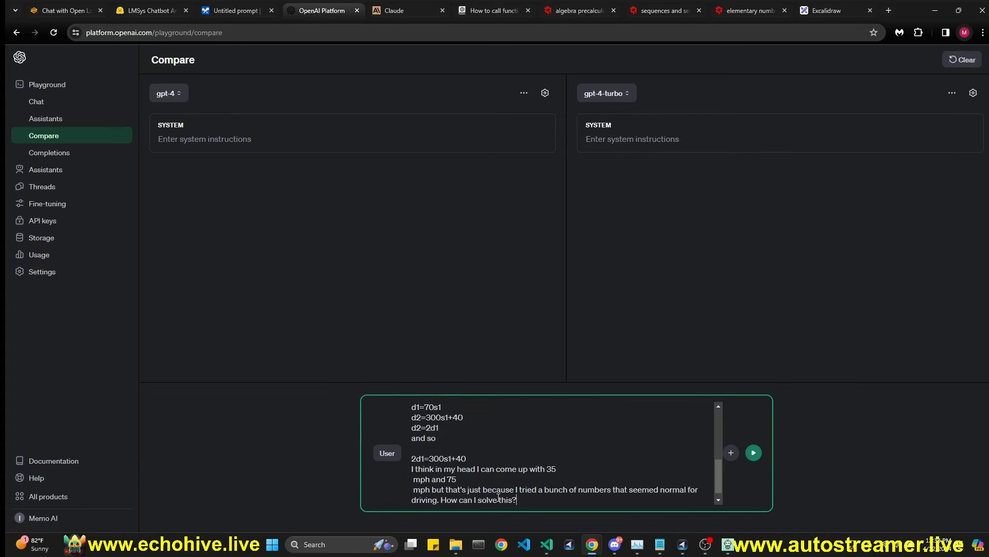
left_click(750, 456)
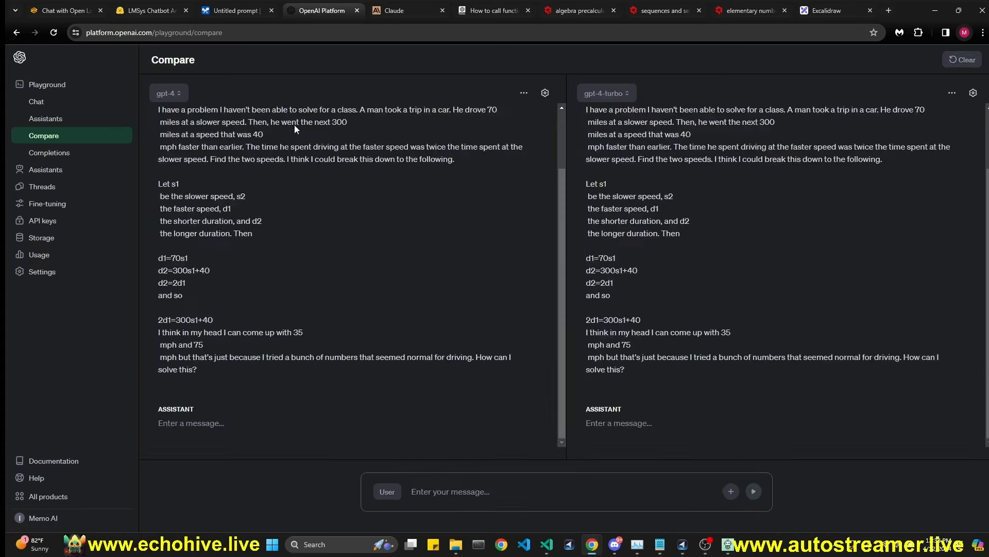
Step: Send the driving-speeds problem to Claude and to Gemini in AI Studio
left_click(407, 10)
key("ctrl+v")
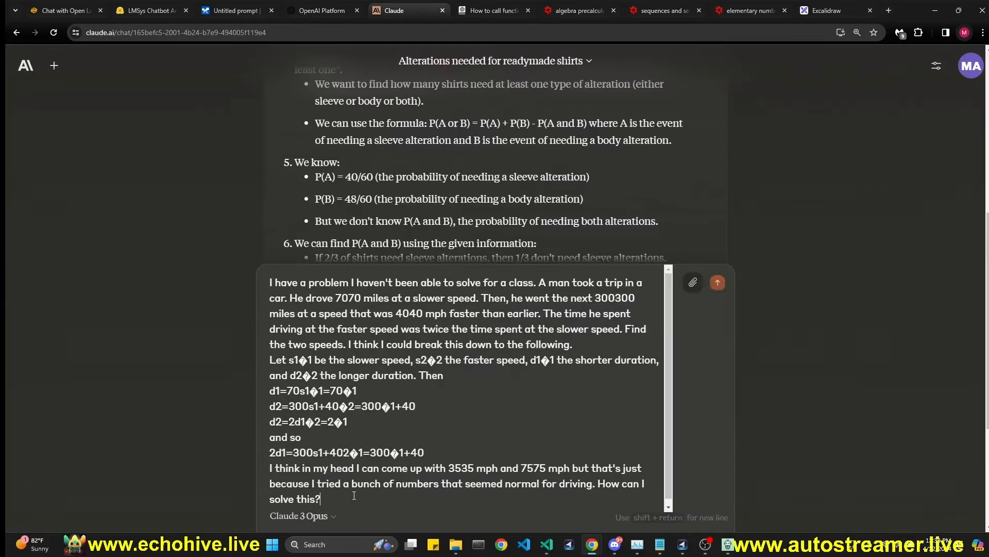
key("Return")
key("ctrl+3")
left_click(327, 473)
type("I have a problem I haven't been able to solve for a class. A man took a trip in a car. He drove  miles at a slower speed. Then, he went the next  miles at a speed that was  mph faster than earlier. The time he spent driving at the faster speed was twice the time spent at the slower speed. Find the two speeds. I think I could break this down to the following.Let  be the slower speed,  the faster speed,  the shorter duration, and  the longer duration. Thenand soI think in my head I can come up with  mph and  mph but that's just because I tried a bunch of numbers that seemed normal for driving. How can I solve this?")
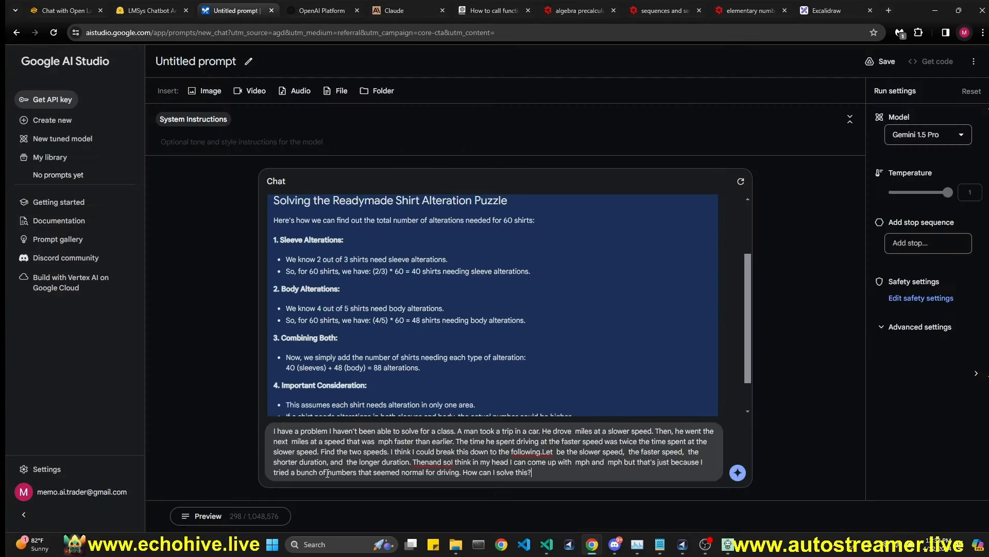
key("ctrl+Return")
Step: Start a new Chatbot Arena round and send it the driving-speeds problem
key("ctrl+1")
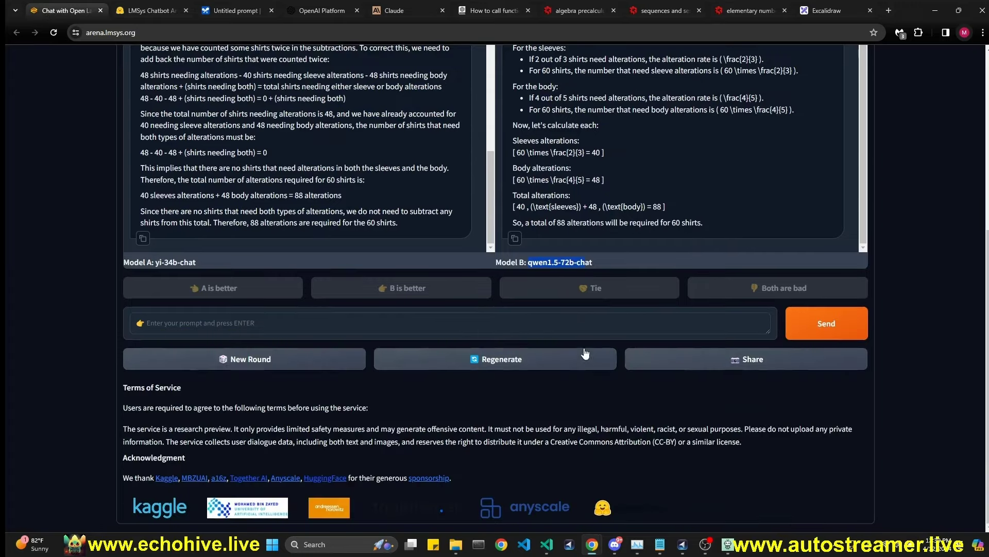
left_click(279, 365)
left_click(307, 334)
key("ctrl+v")
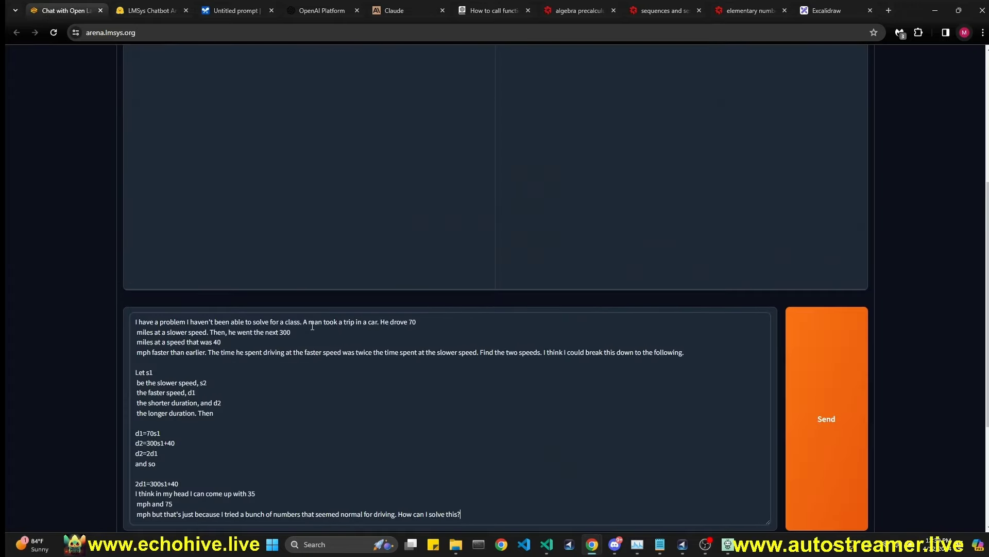
key("Return")
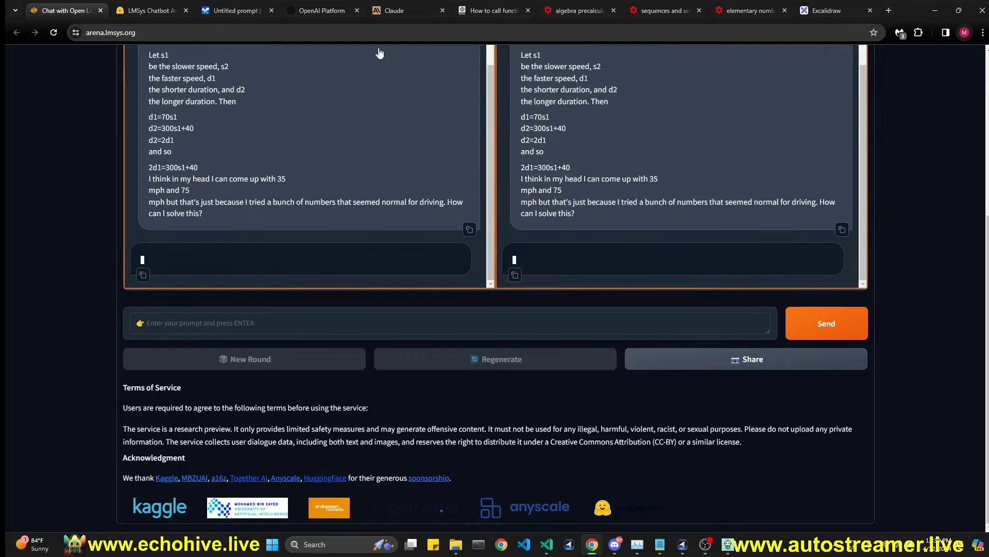
key("ctrl+7")
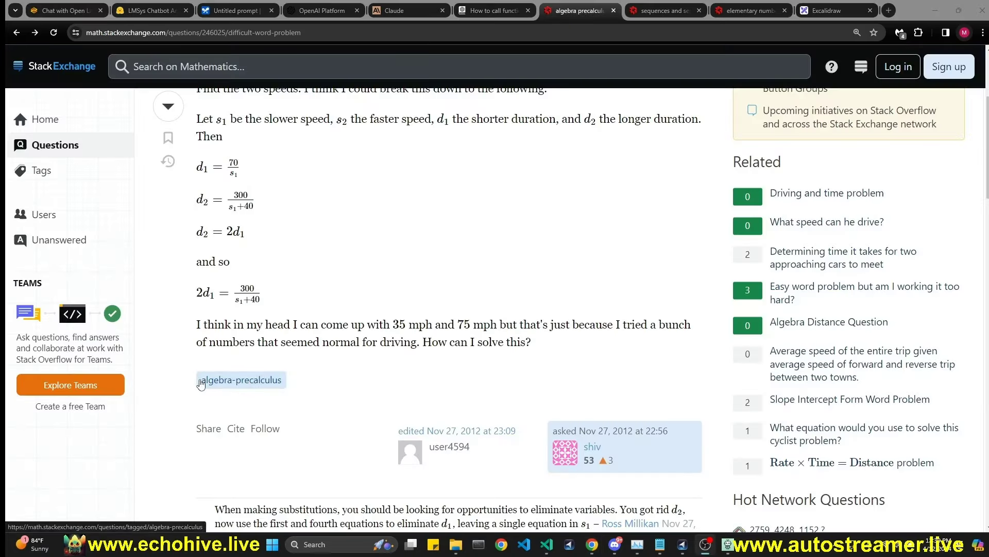
Step: Copy the algebra-precalculus tag and generate a new course outline with that title in Auto Streamer
left_click_drag(289, 391, 200, 384)
left_click(728, 487)
left_click_drag(364, 108, 530, 85)
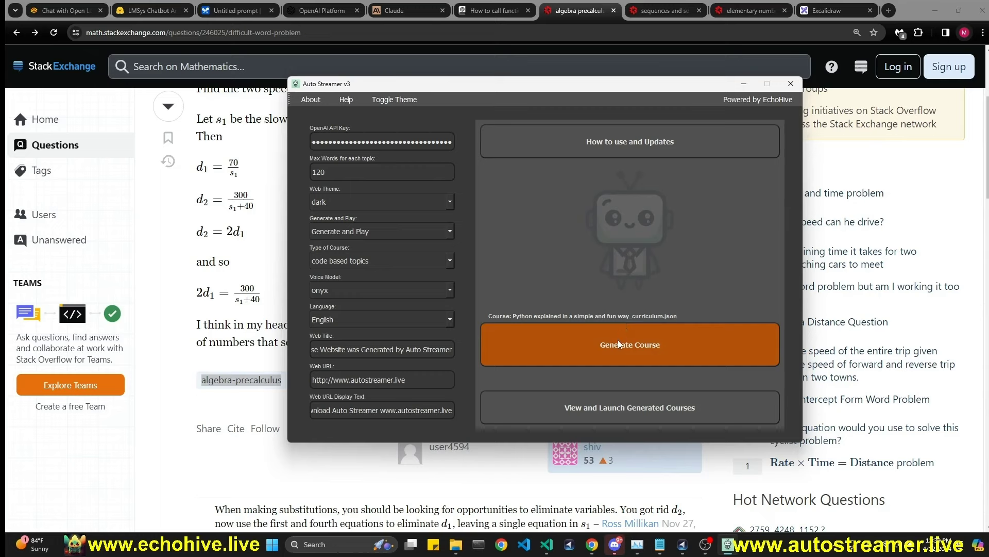
left_click(619, 344)
type("algebra precalculus")
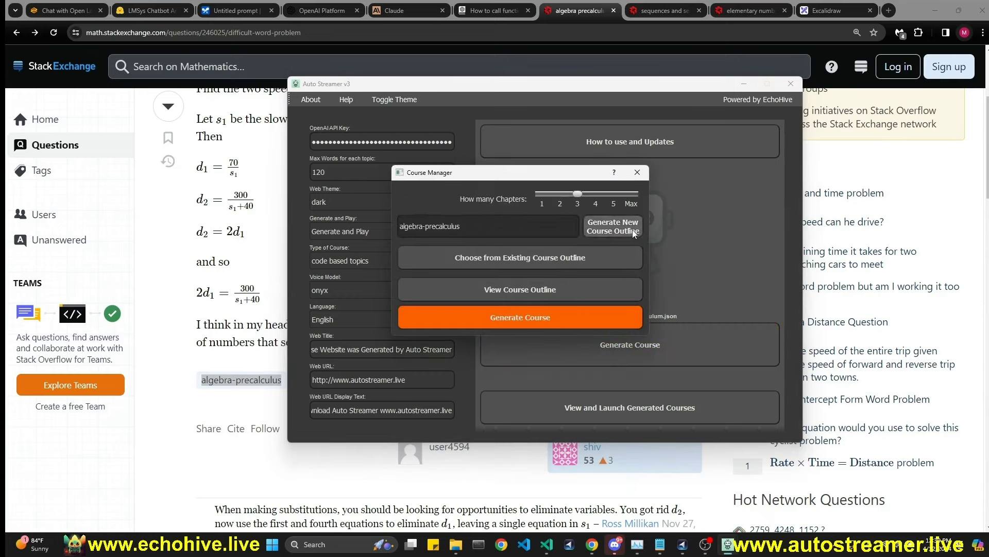
left_click(626, 230)
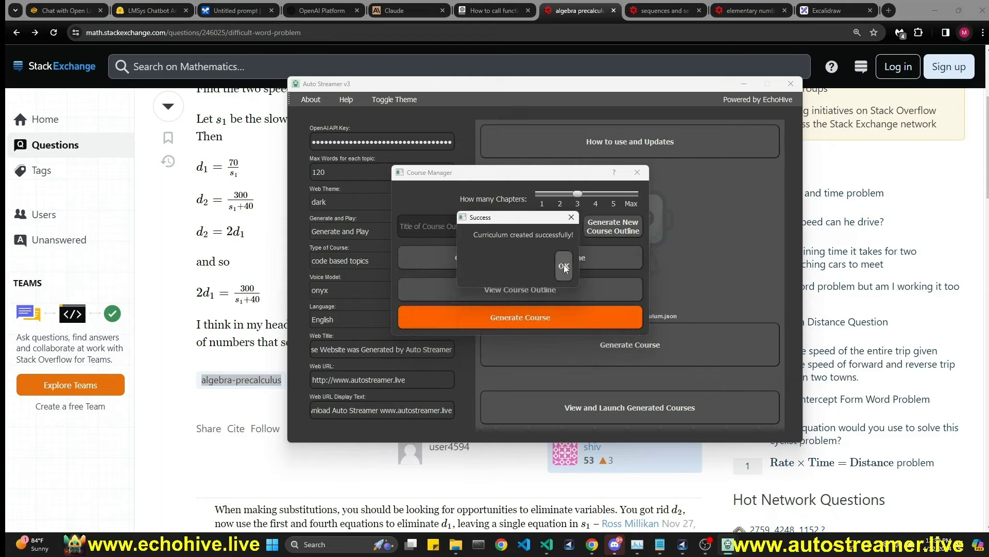
Step: Review the algebra-precalculus curriculum outline, then generate the course and its website
left_click(565, 265)
left_click(356, 191)
scroll(542, 194, "down", 3)
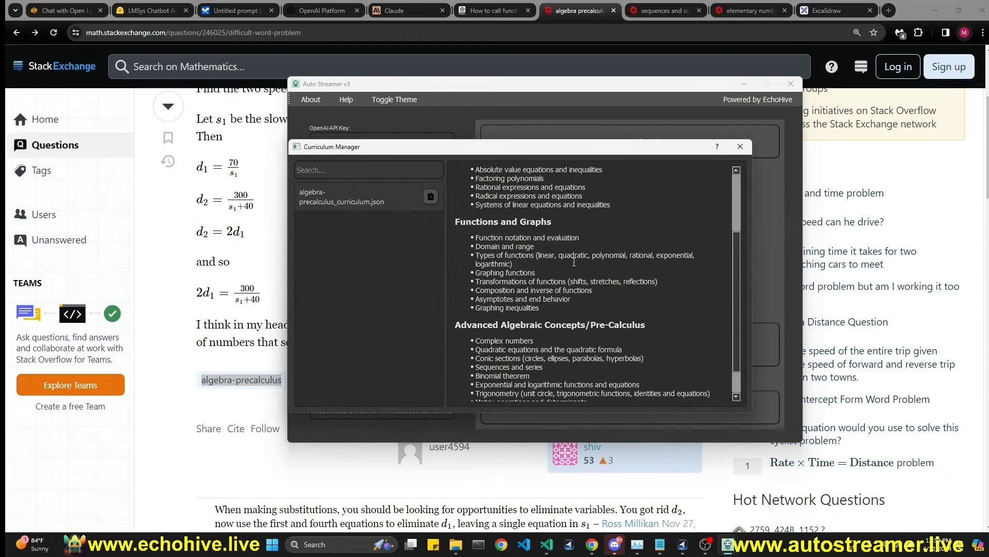
left_click_drag(475, 240, 542, 324)
key("Escape")
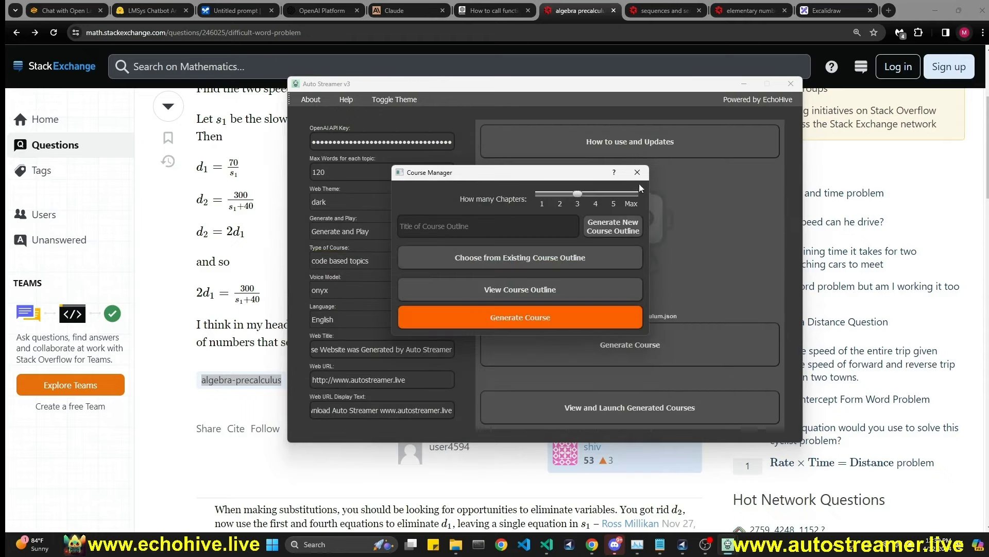
left_click(520, 316)
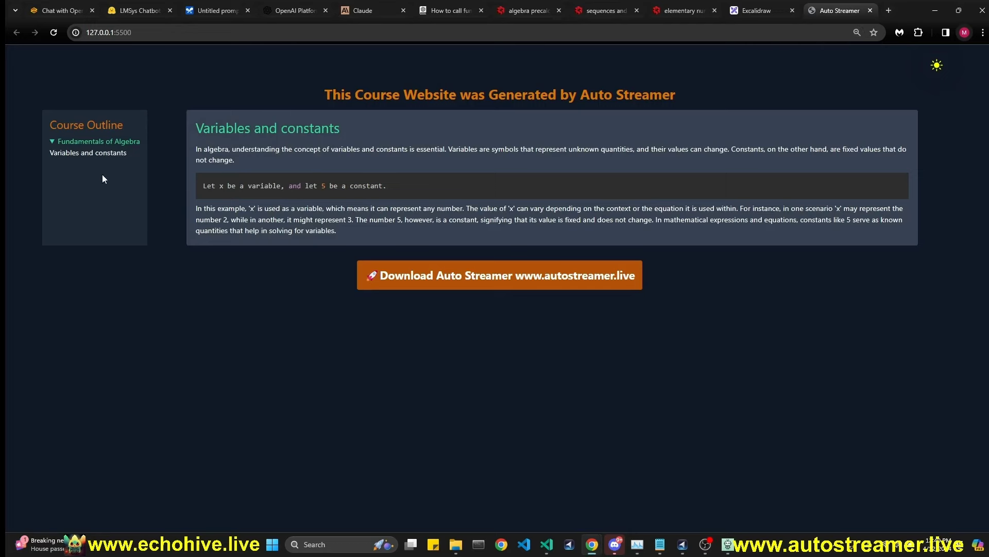
Step: Highlight the final answers: gpt-4's 17.5/57.5 mph, gpt-4-turbo's 35/75 mph, and Claude's 35/75 mph
left_click(81, 153)
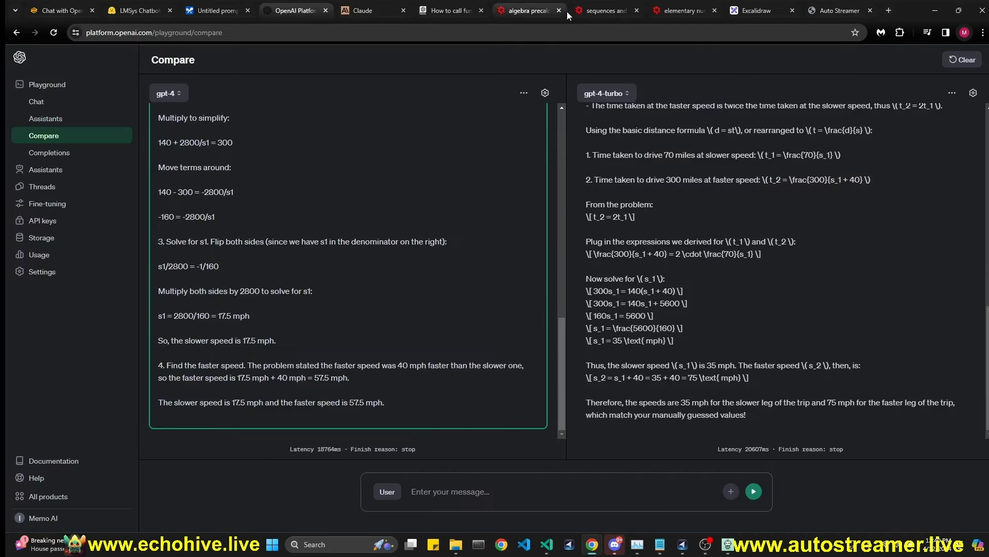
left_click(543, 16)
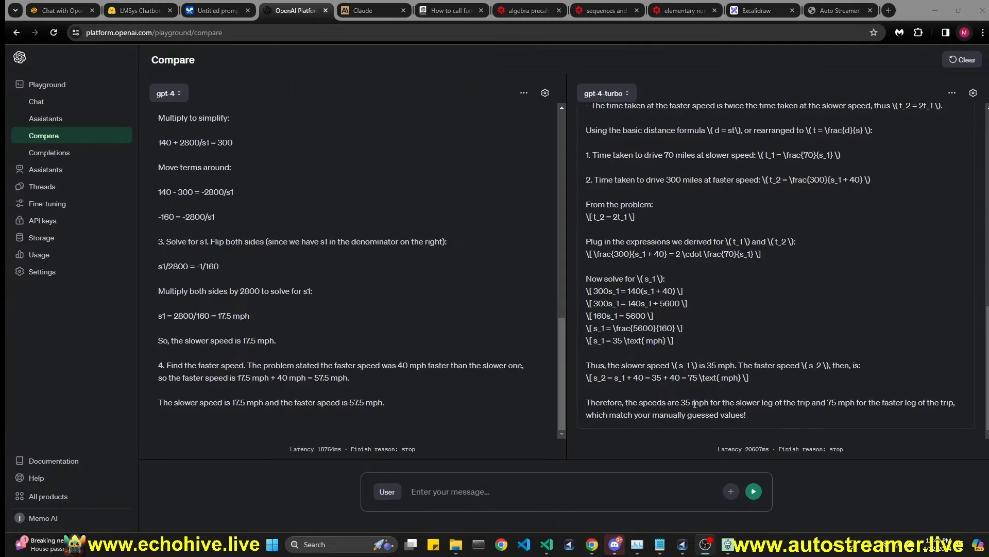
left_click_drag(686, 404, 840, 402)
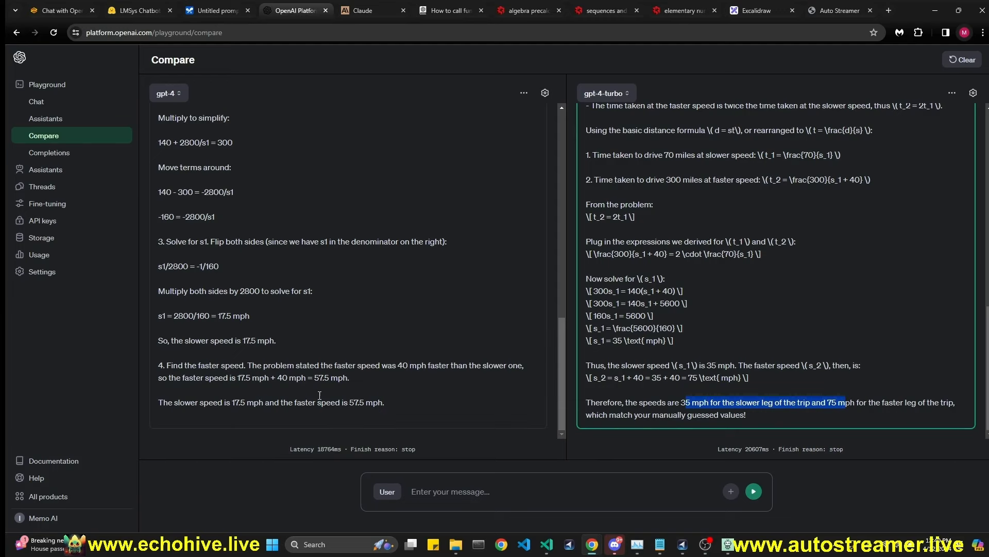
left_click_drag(231, 401, 385, 403)
left_click(363, 11)
scroll(398, 309, "down", 2)
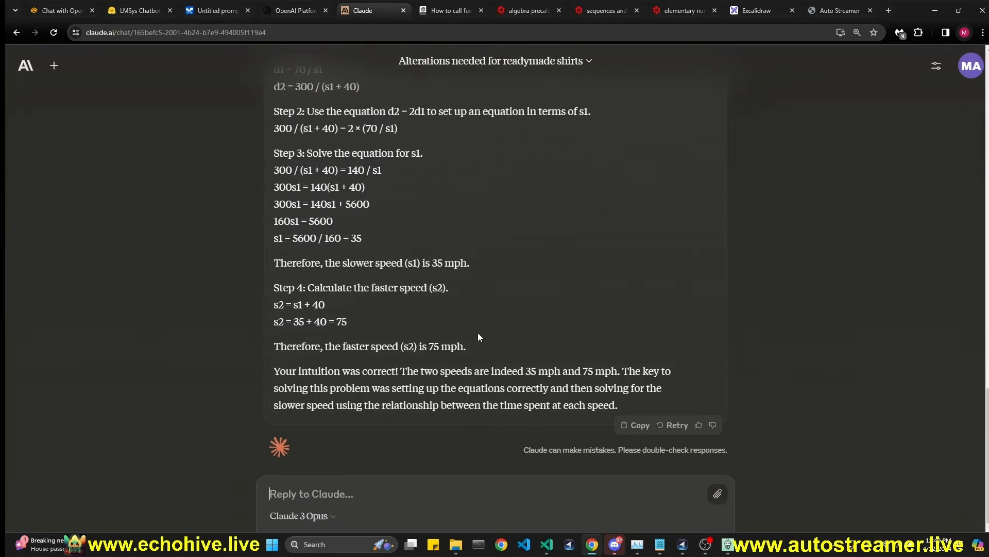
left_click_drag(517, 371, 611, 374)
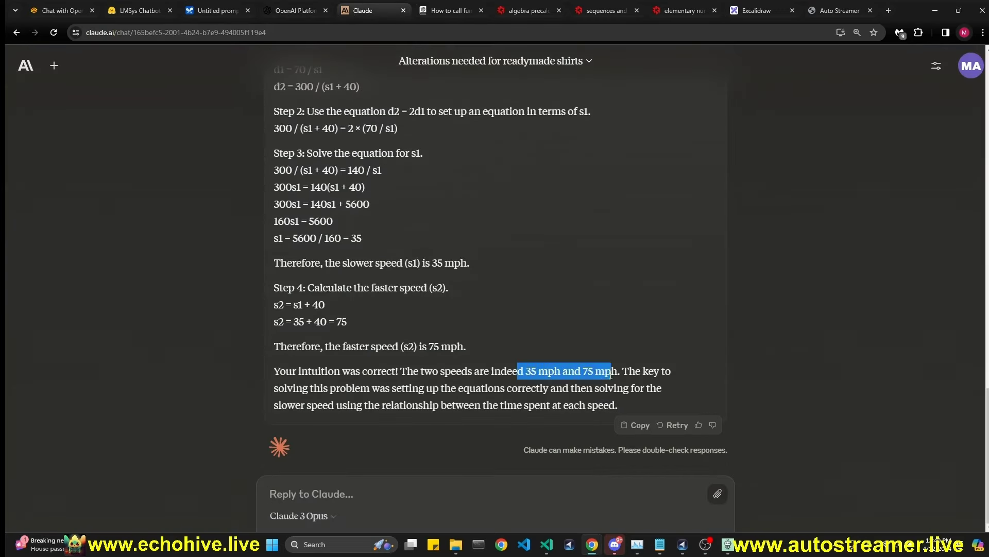
Step: Vote the arena round a tie and highlight Gemini's inconclusive general-formula answer
left_click(216, 11)
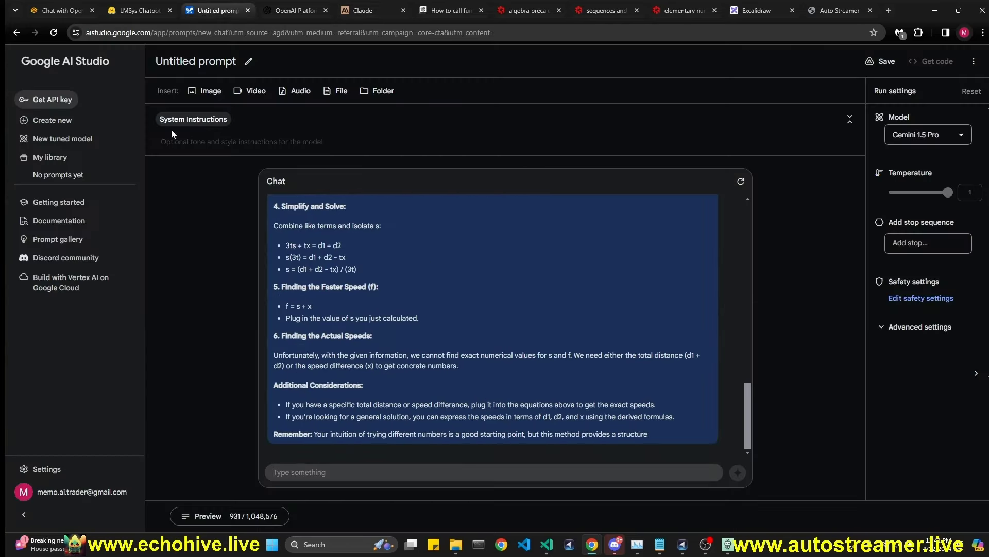
left_click(67, 11)
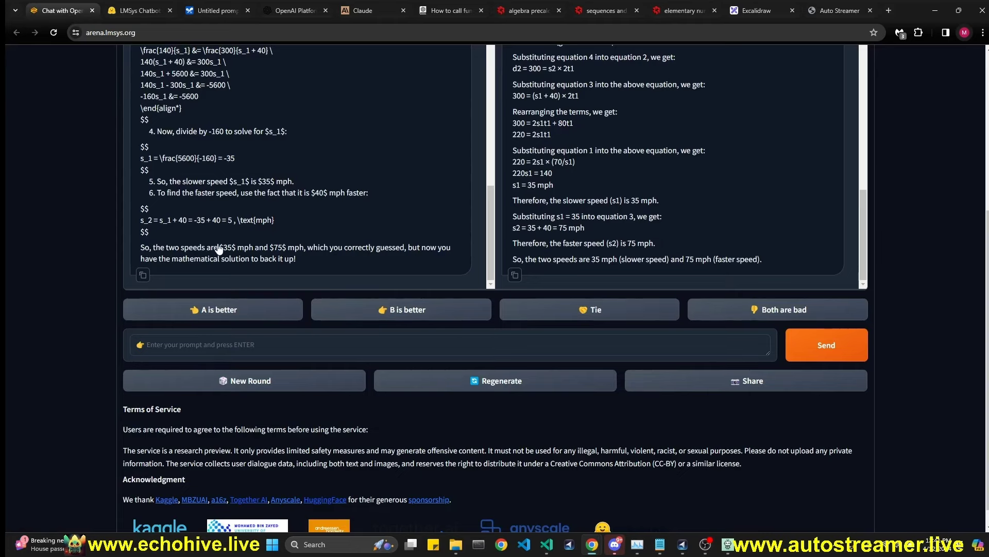
left_click(564, 311)
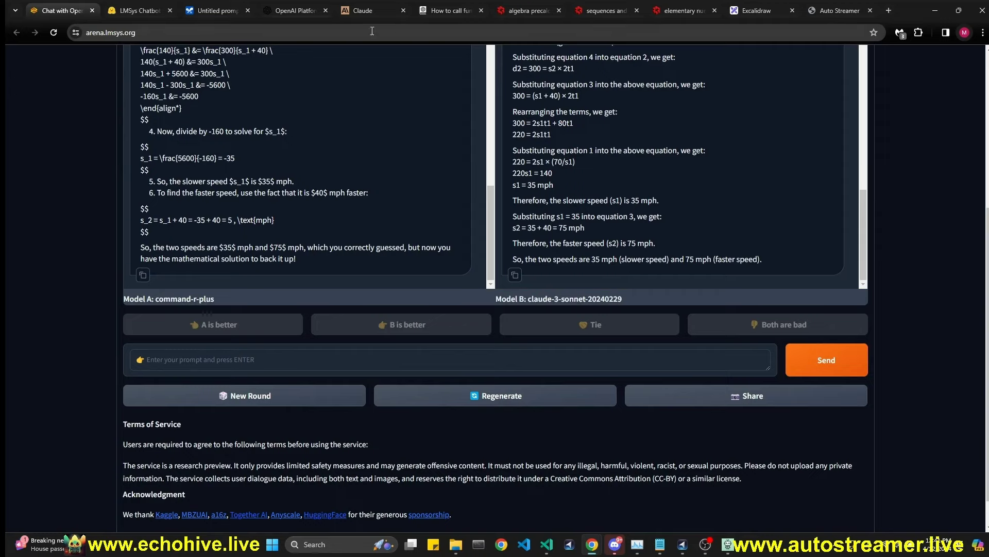
left_click(218, 10)
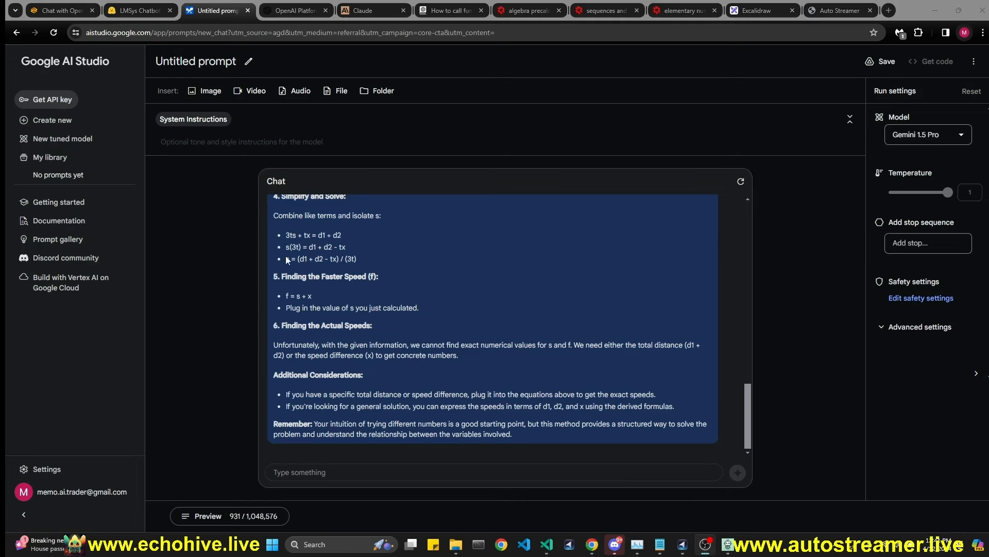
left_click_drag(297, 241, 367, 359)
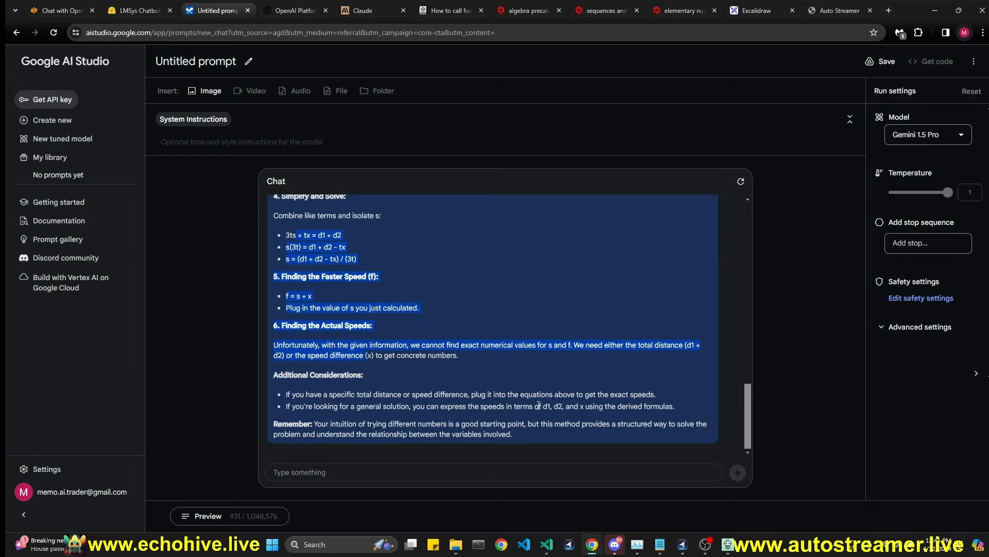
Step: Review the Excalidraw scoreboard for OLD GPT-4, NEW GPT-4, OPUS and GEMINI, then bring up the pencils question
left_click(757, 11)
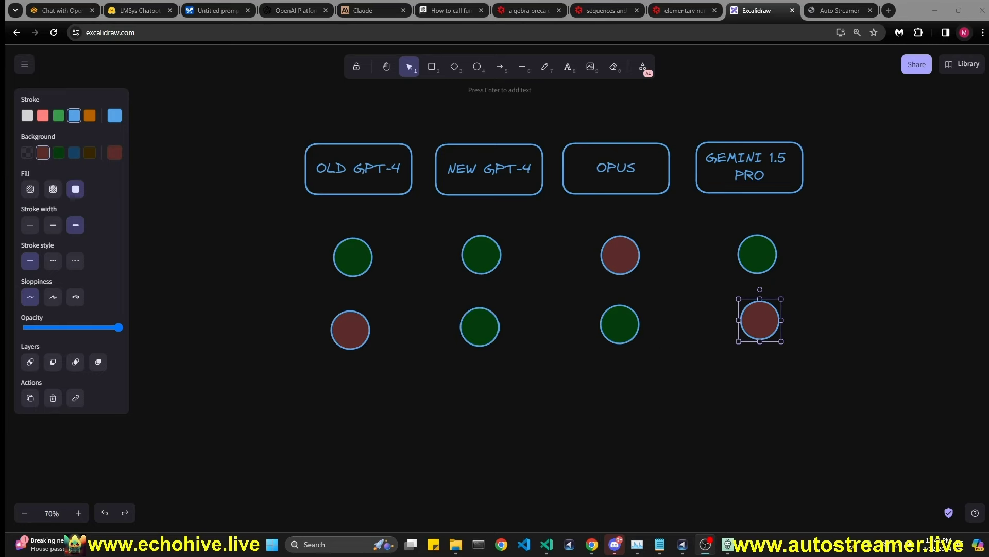
left_click(831, 11)
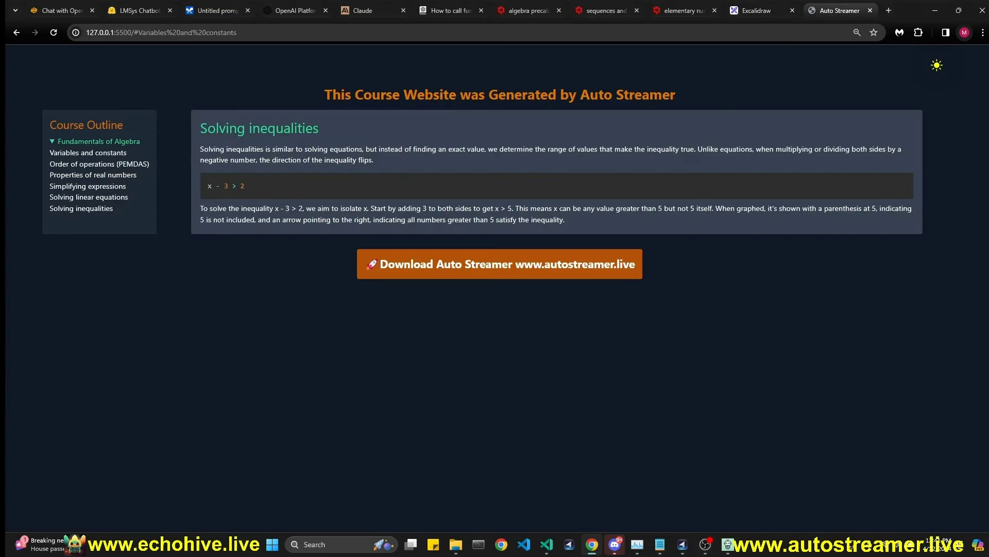
key("alt+Tab")
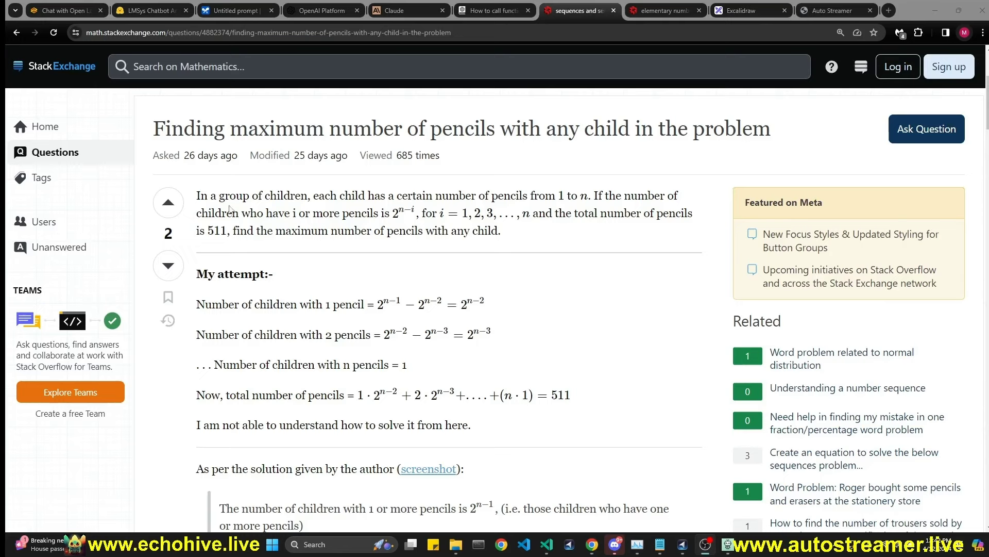
Step: Select the complete pencils-per-child question text on Math StackExchange
left_click_drag(196, 195, 296, 213)
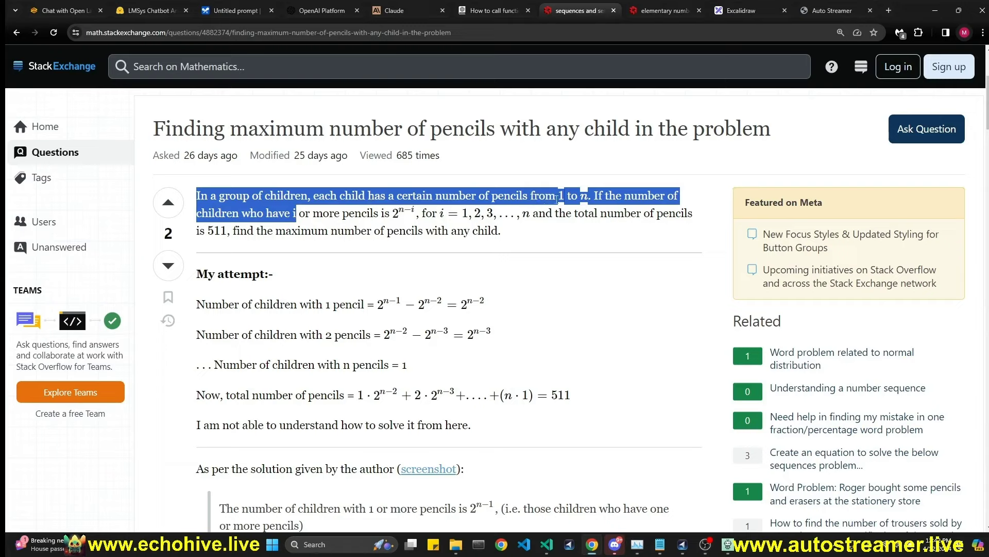
left_click(500, 212)
mouse_move(245, 229)
left_mouse_down()
mouse_move(511, 234)
mouse_move(195, 198)
left_mouse_up()
Step: Clear the Playground comparison and send the pencils question to gpt-4 and gpt-4-turbo
left_click(322, 11)
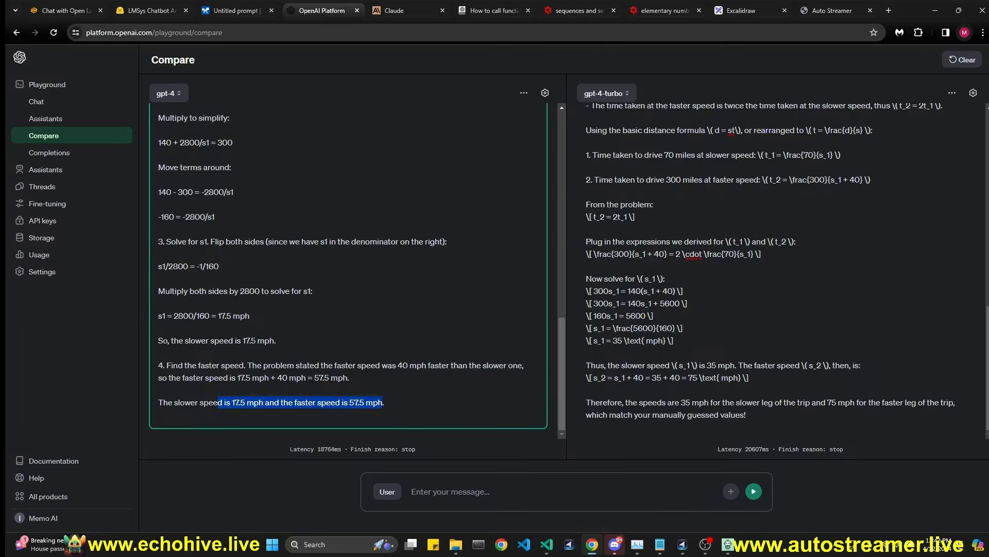
left_click(963, 59)
left_click(439, 491)
type("2  In a group of children, each child has a certain number of pencils from 1  to n . If the number of children who have i or more pencils is 2n−i , for i=1,2,3,…,n  and the total number of pencils is 511 , find the maximum number of pencils with any child.")
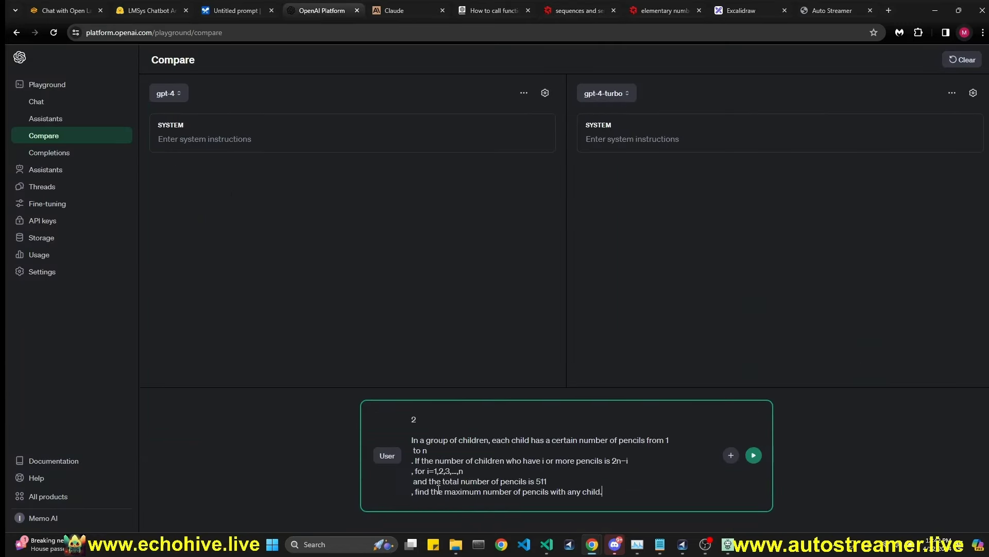
left_click(754, 455)
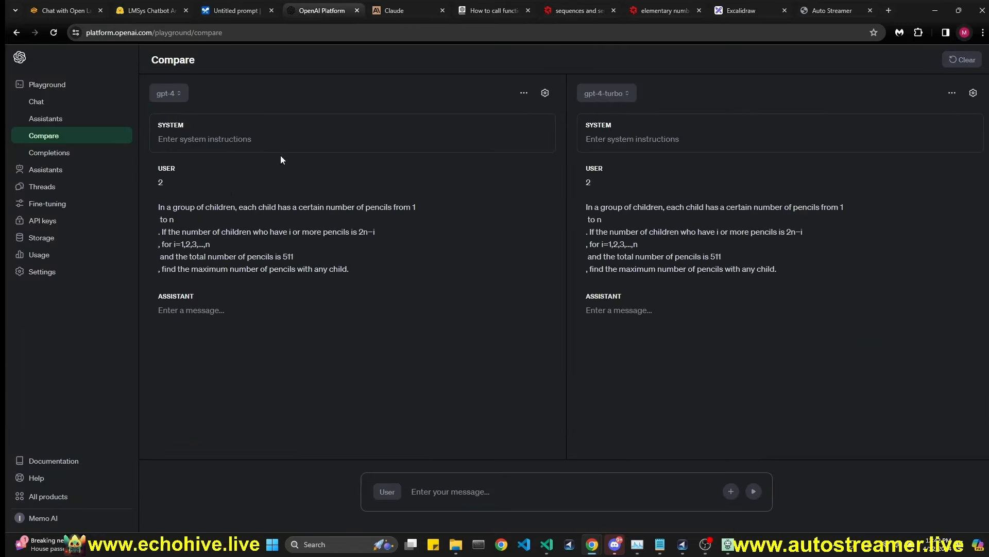
Step: Paste and send the pencils question to Claude and to Gemini 1.5 Pro
left_click(406, 14)
left_click(329, 478)
key("ctrl+v")
key("Return")
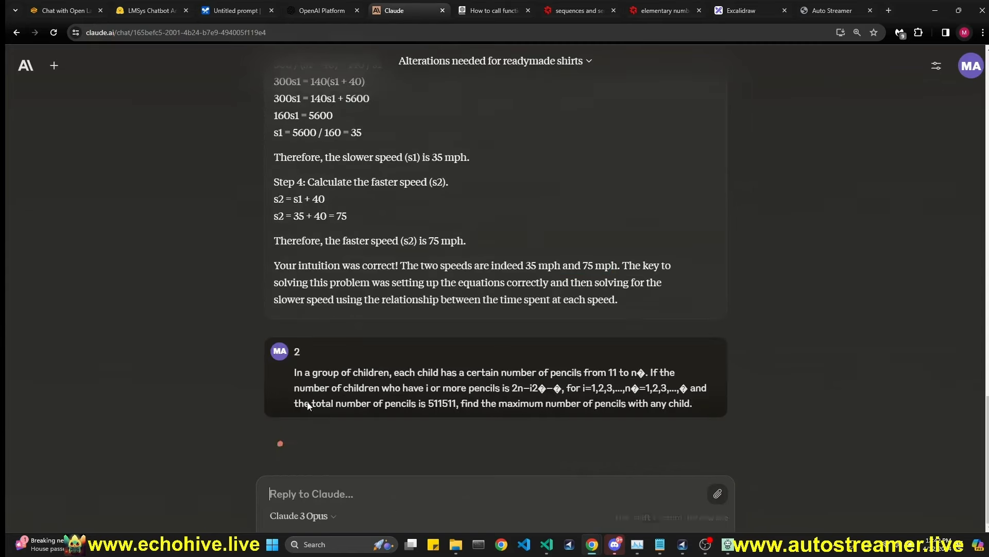
left_click(236, 11)
left_click(315, 473)
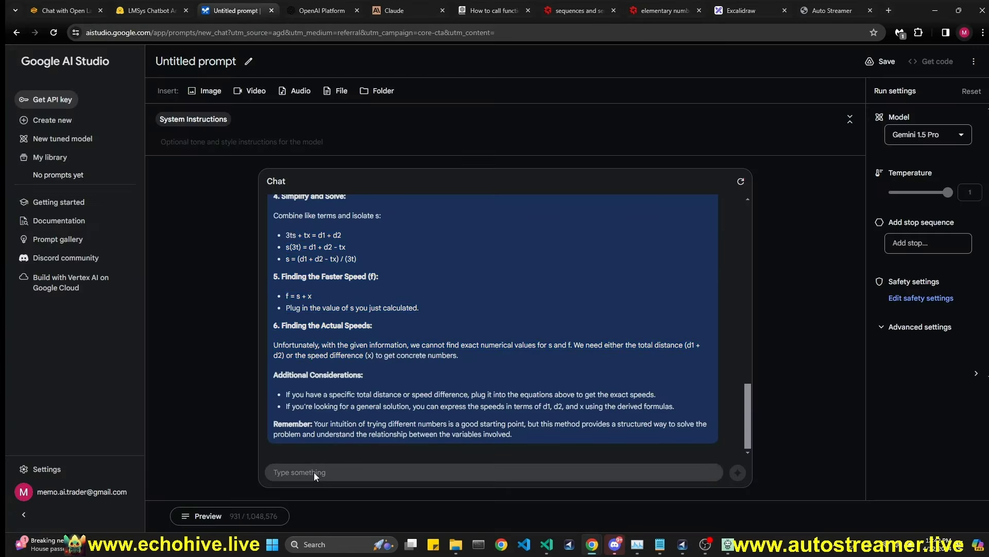
key("ctrl+v")
key("ctrl+Return")
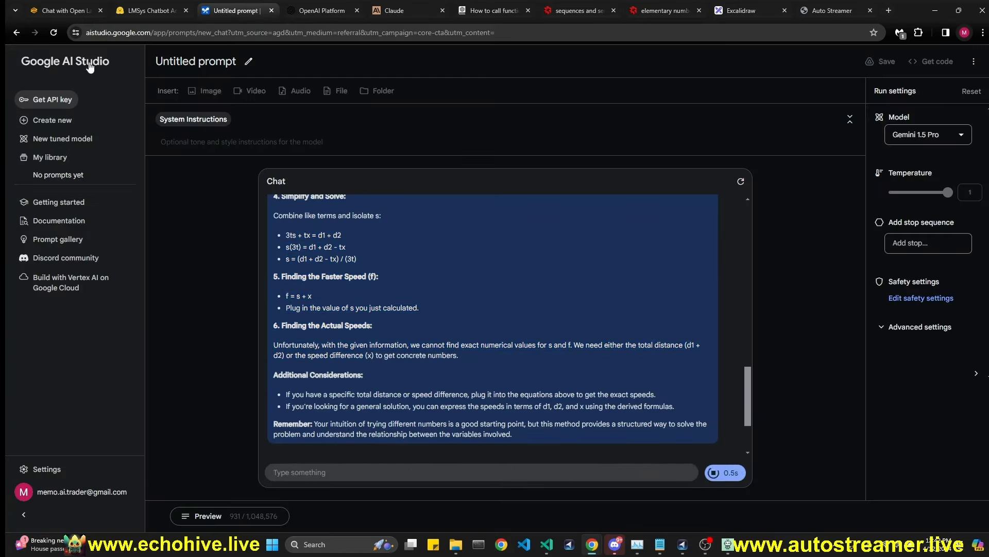
Step: Start a new arena round and submit the pencils question to both arena models
left_click(61, 10)
left_click(278, 405)
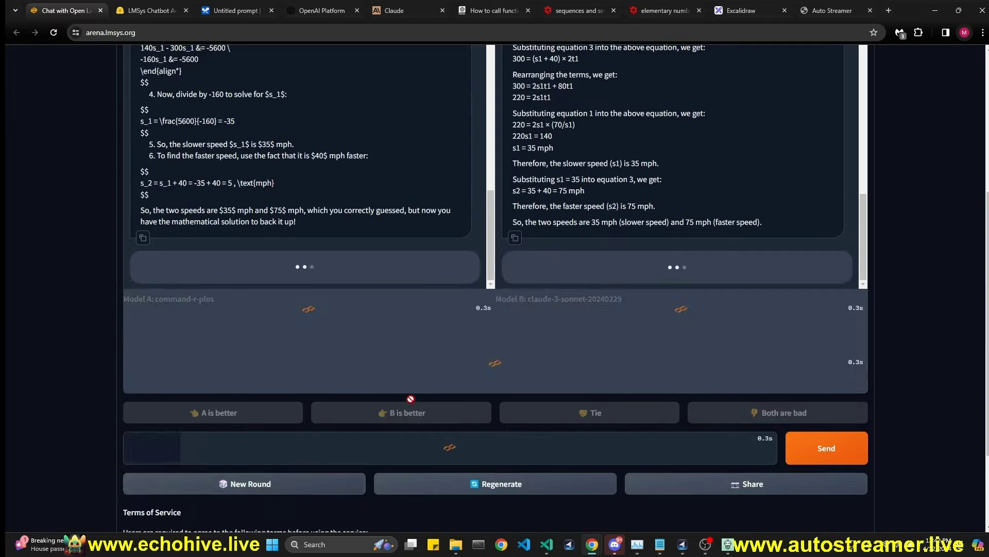
type("In a group of children, each child has a certain number of pencils from 1 to n . If the number of children who have i or more pencils is 2n−i , for i=1,2,3,…,n and the total number of pencils is 511 , find the maximum number of pencils with any child.")
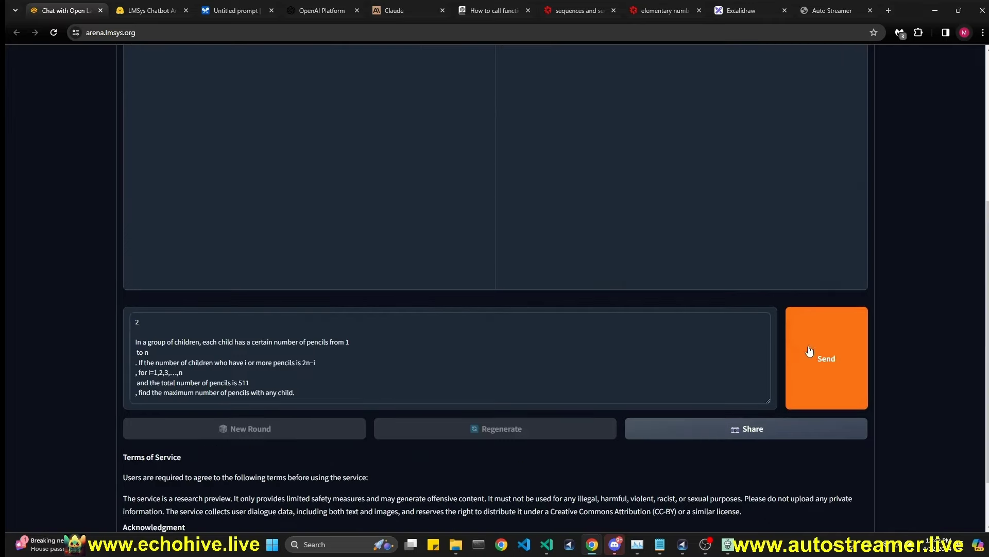
left_click(819, 363)
Step: Copy the sequences-and-series tag and paste it as the new Auto Streamer course outline title
left_click(577, 10)
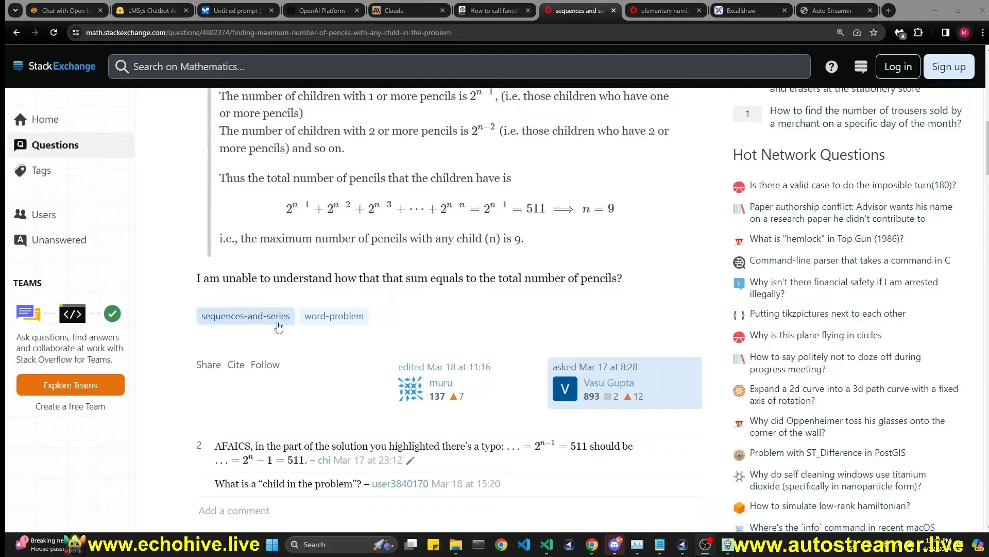
left_click_drag(291, 316, 204, 317)
key("ctrl+c")
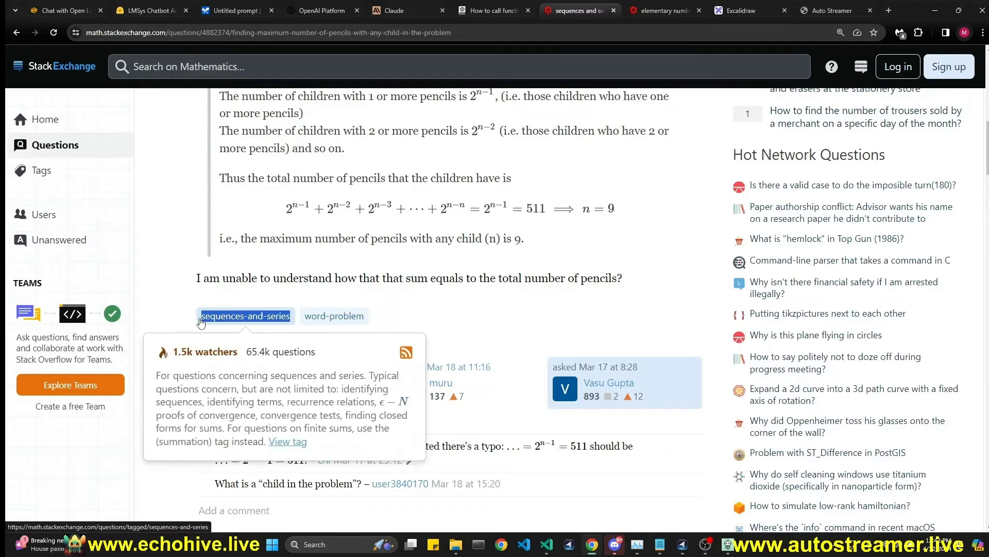
left_click(830, 10)
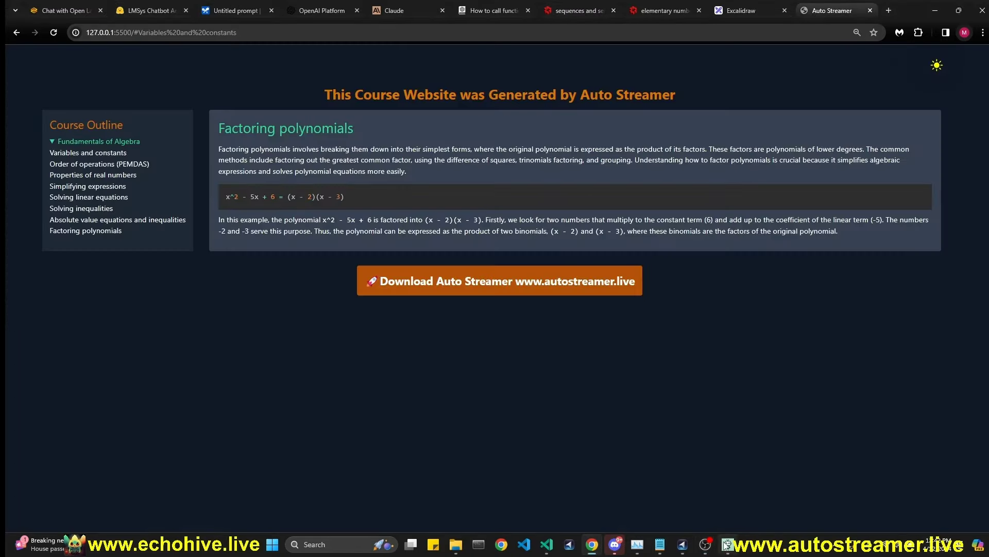
mouse_move(727, 543)
left_click(722, 490)
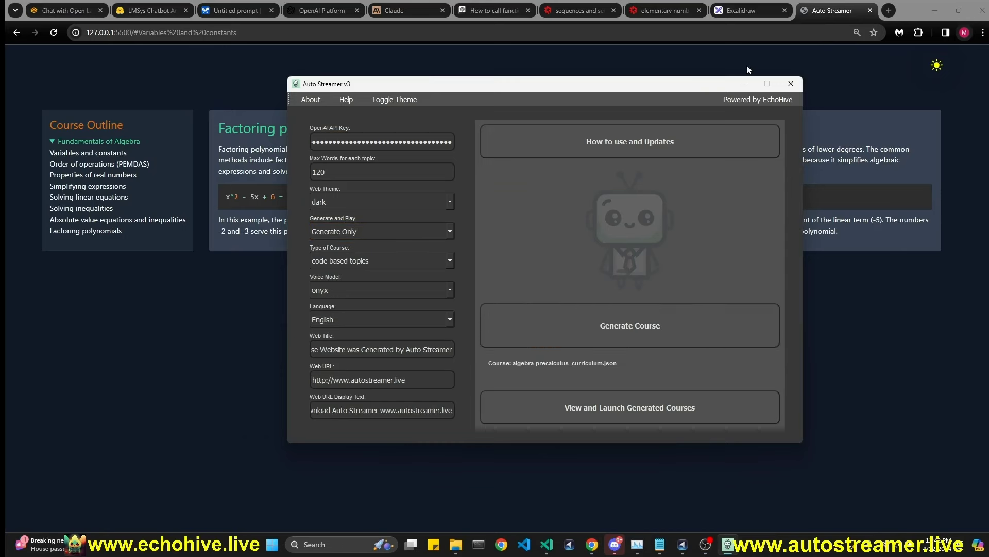
left_click(592, 322)
key("ctrl+v")
Step: Generate the sequences-and-series outline, then highlight the top answer's final result n = 9
left_click(619, 228)
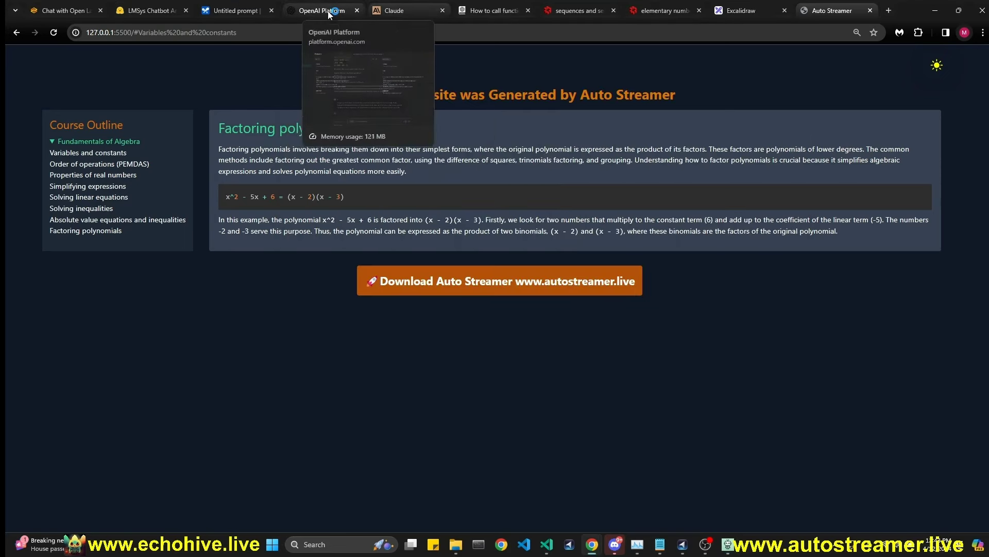
left_click(330, 11)
left_click(574, 11)
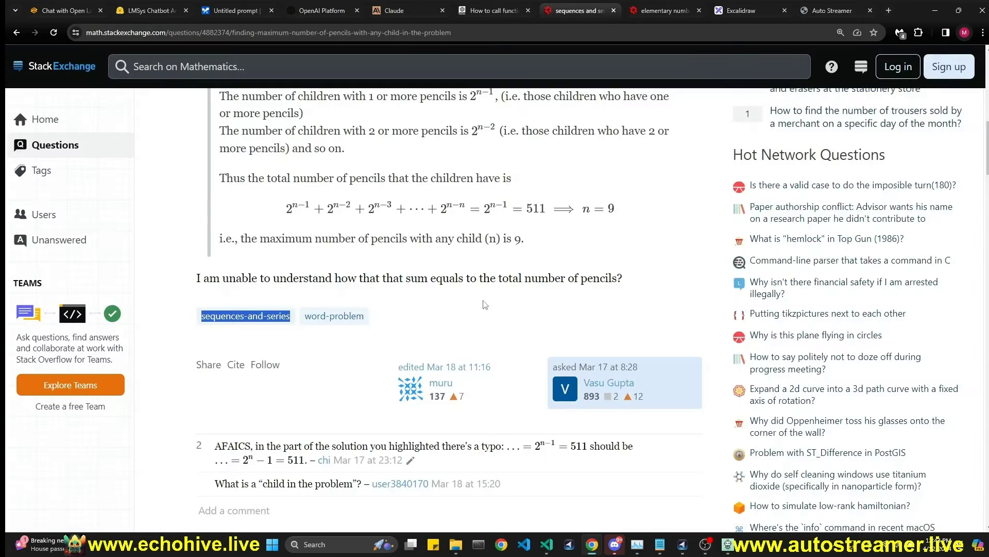
scroll(528, 252, "down", 4)
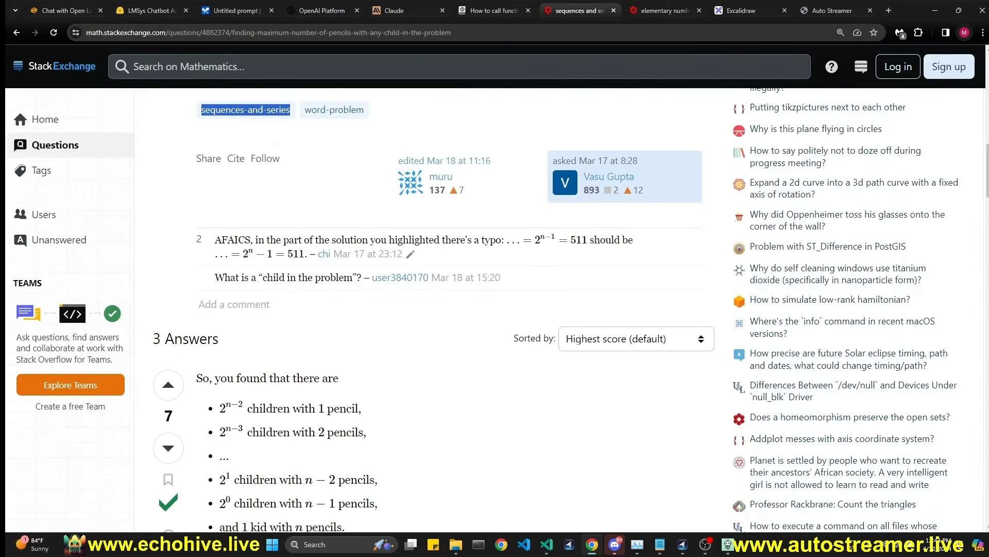
scroll(433, 412, "down", 12)
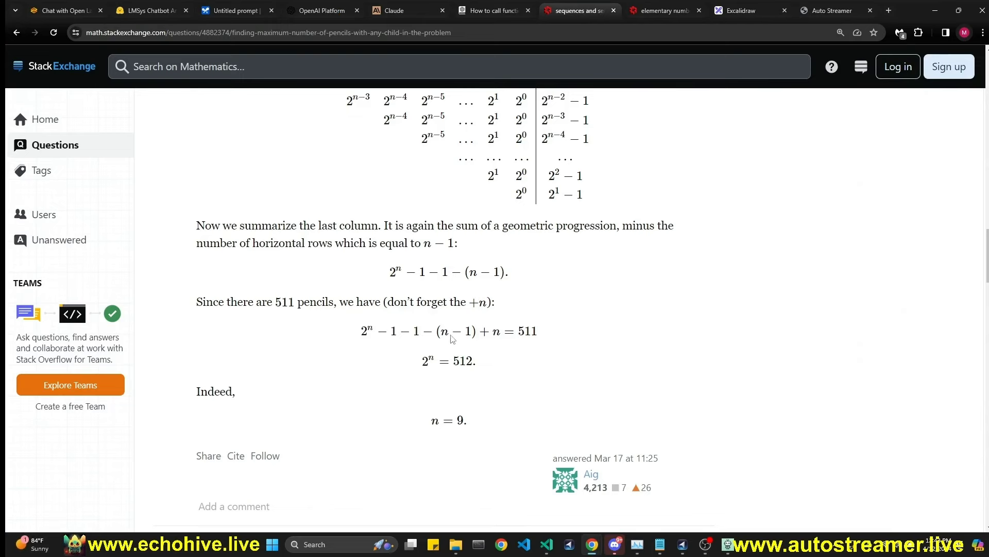
left_click_drag(429, 415, 484, 421)
Step: Highlight GPT-4's answer 29, GPT-4-turbo's 31 and Claude's 9 for the pencils problem
left_click(325, 11)
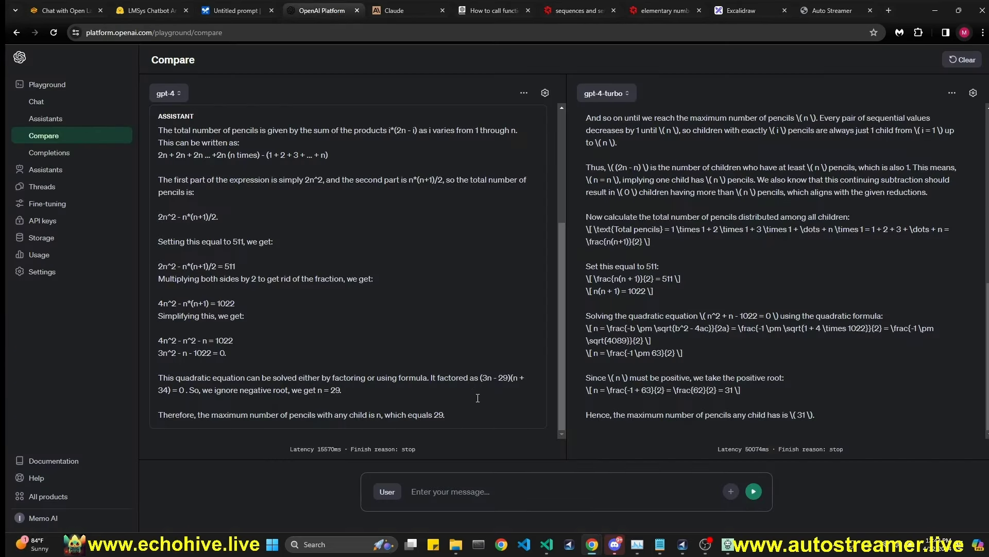
key("alt+Tab")
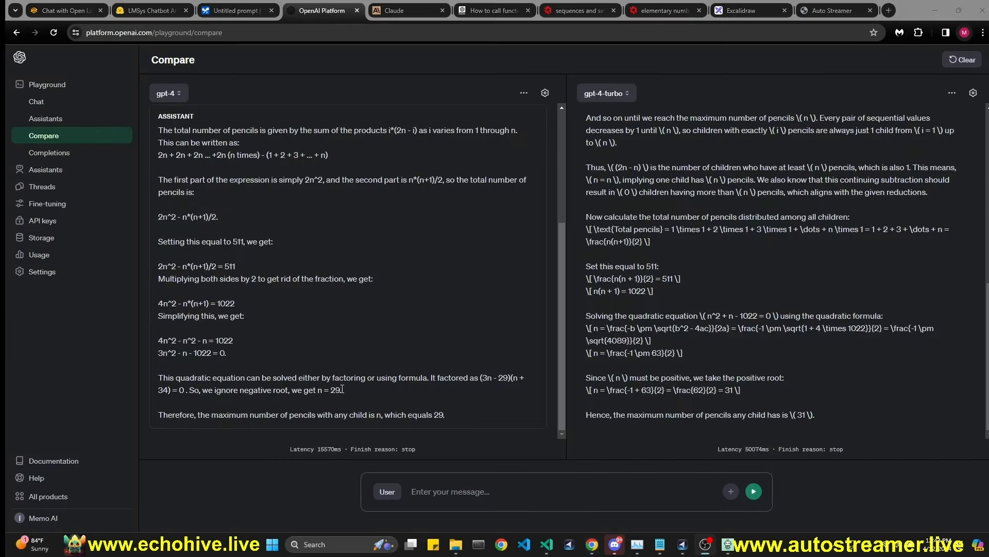
left_click_drag(331, 391, 345, 389)
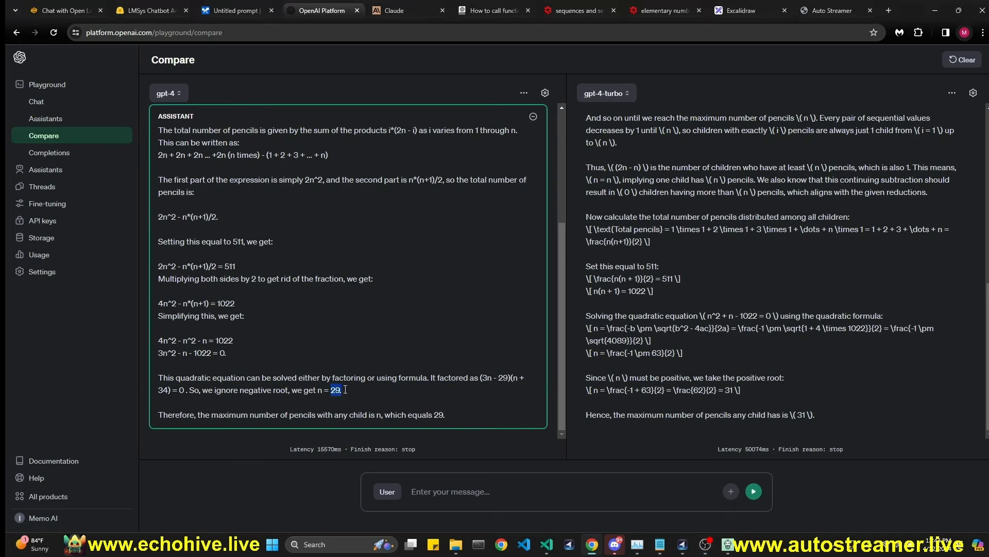
left_click(808, 416)
left_click(394, 11)
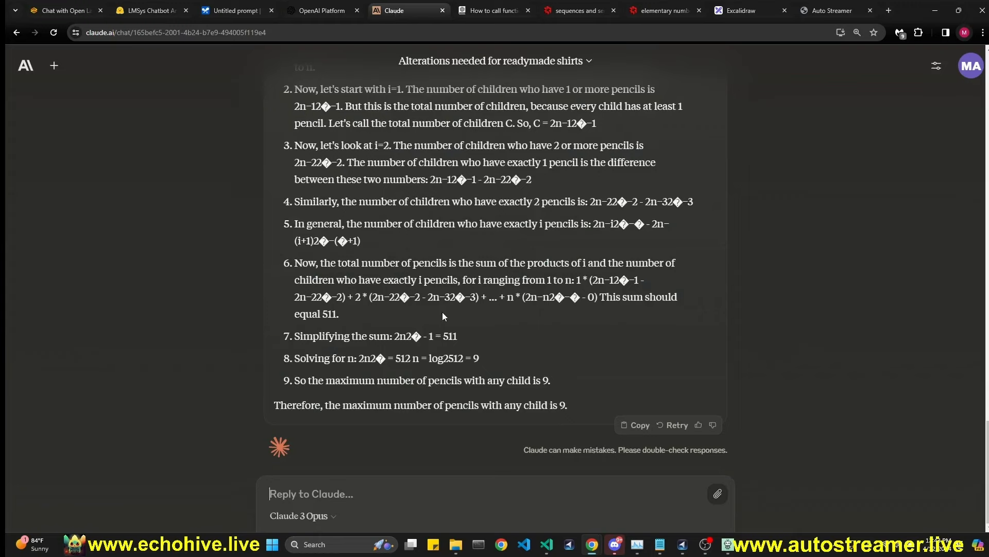
left_click_drag(486, 405, 611, 406)
left_click(233, 11)
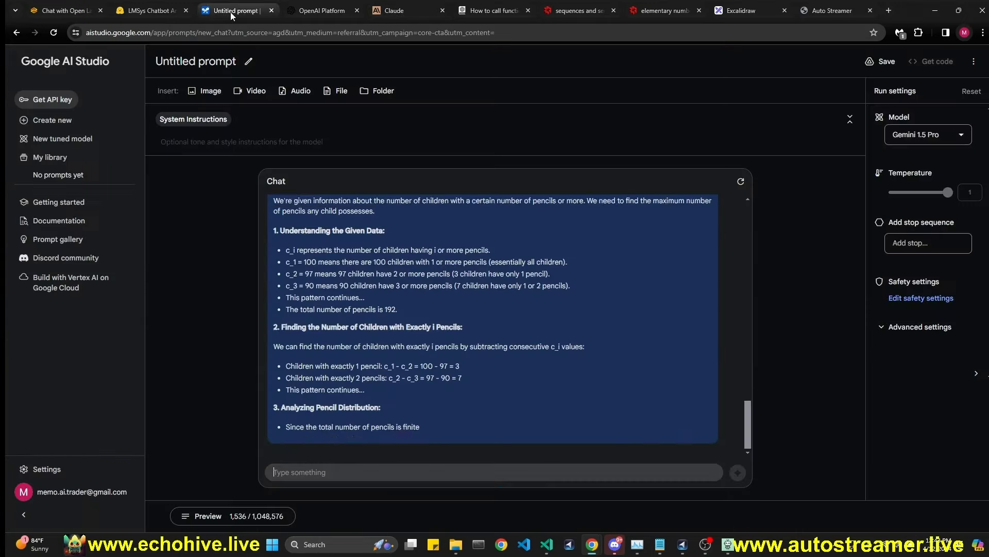
Step: Vote 'Both are bad' in the arena, revealing yi-34b-chat and gpt-4-turbo-2024-04-09
left_click(99, 18)
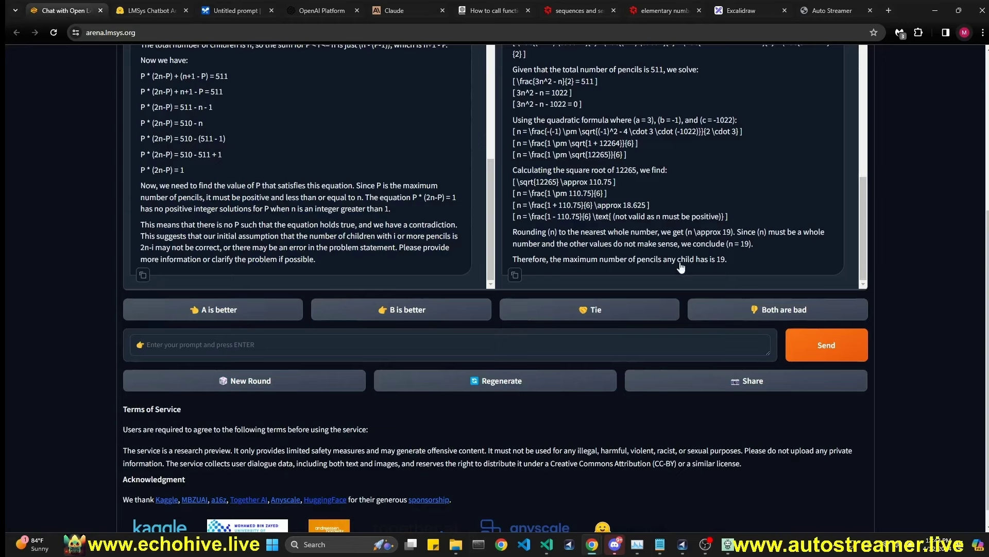
left_click(752, 309)
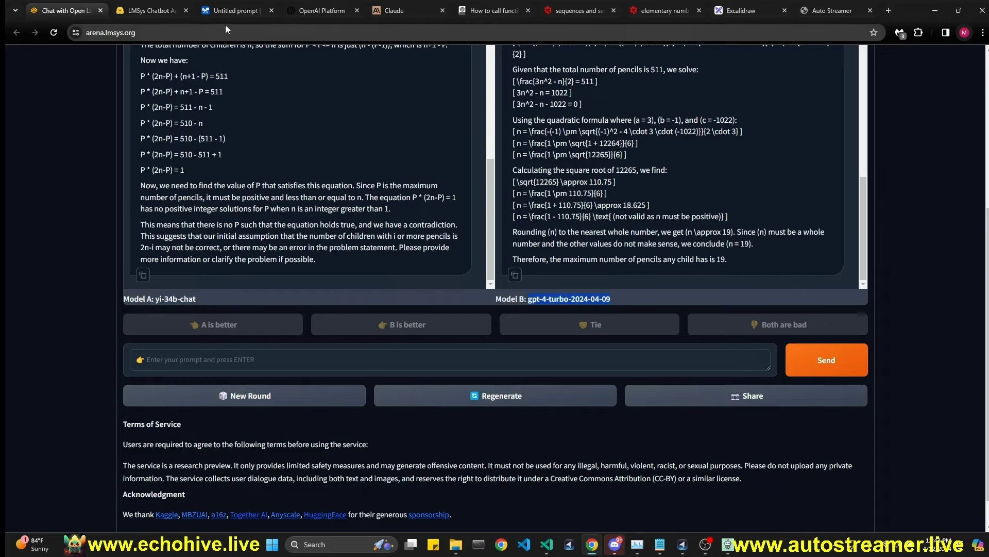
left_click(235, 12)
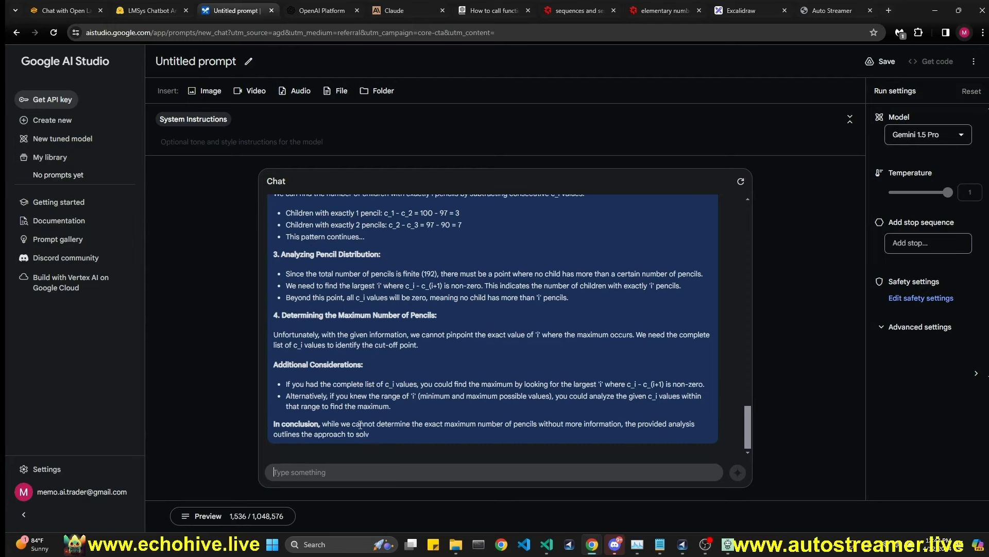
Step: Add a third scoreboard row: green under OPUS, red under OLD GPT-4, NEW GPT-4 and GEMINI 1.5 PRO
left_click(748, 17)
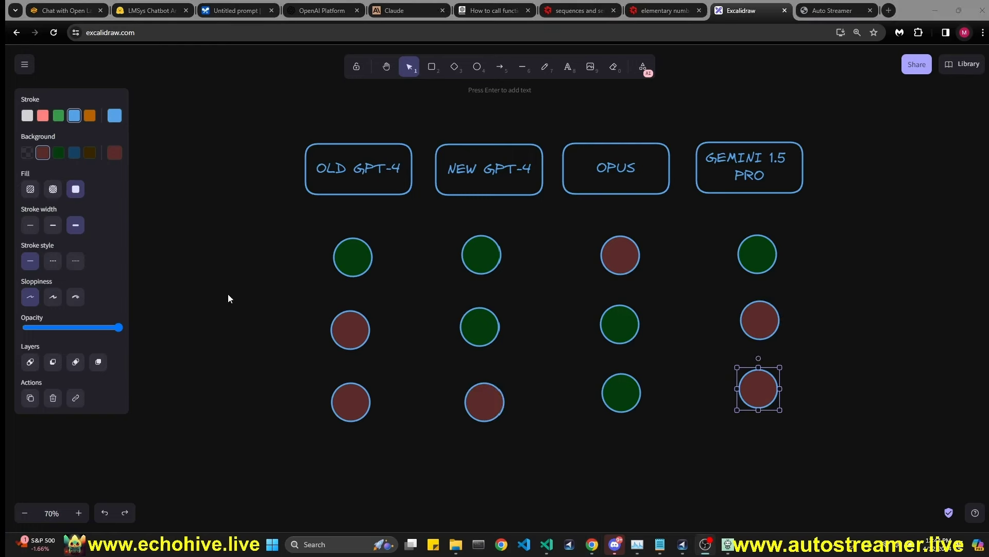
left_click_drag(756, 391, 758, 392)
left_click_drag(621, 394, 625, 397)
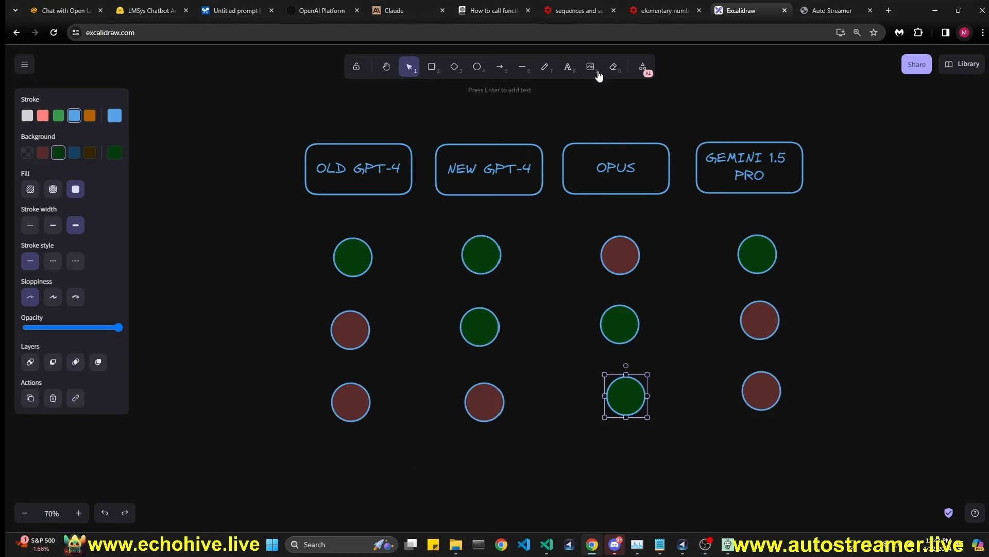
left_click(593, 15)
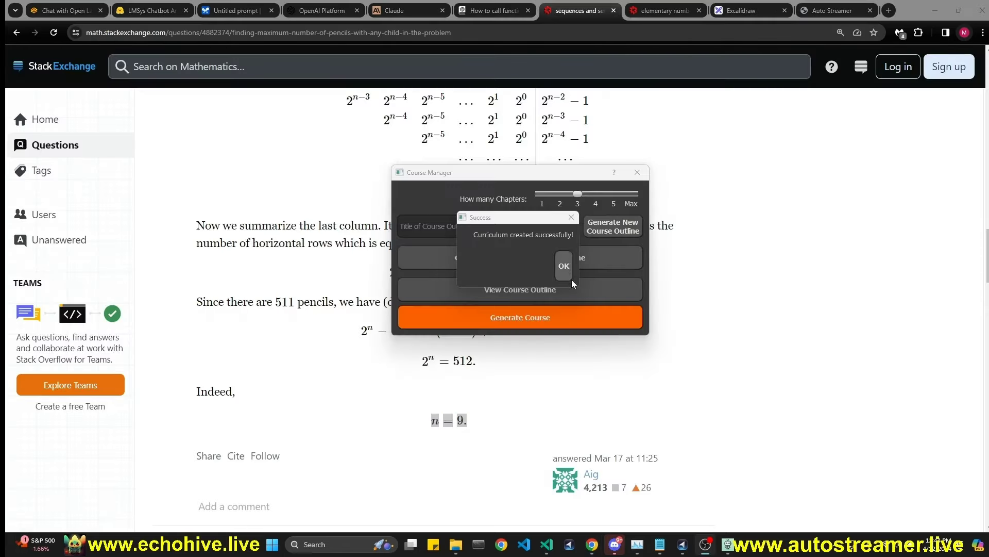
Step: Confirm the sequences-and-series curriculum, preview its outline, and pick it as the existing course outline
left_click(565, 266)
left_click(508, 288)
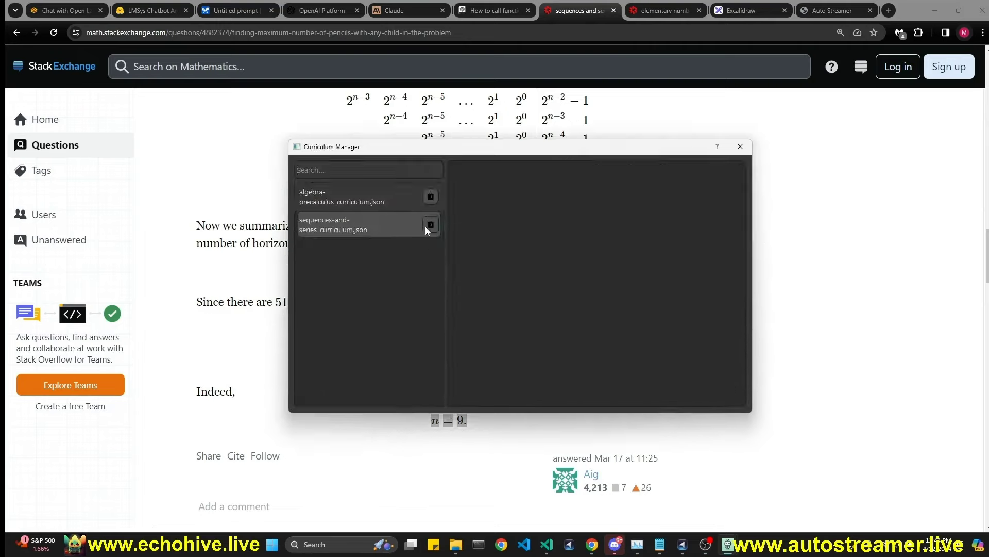
left_click(356, 229)
left_click(740, 147)
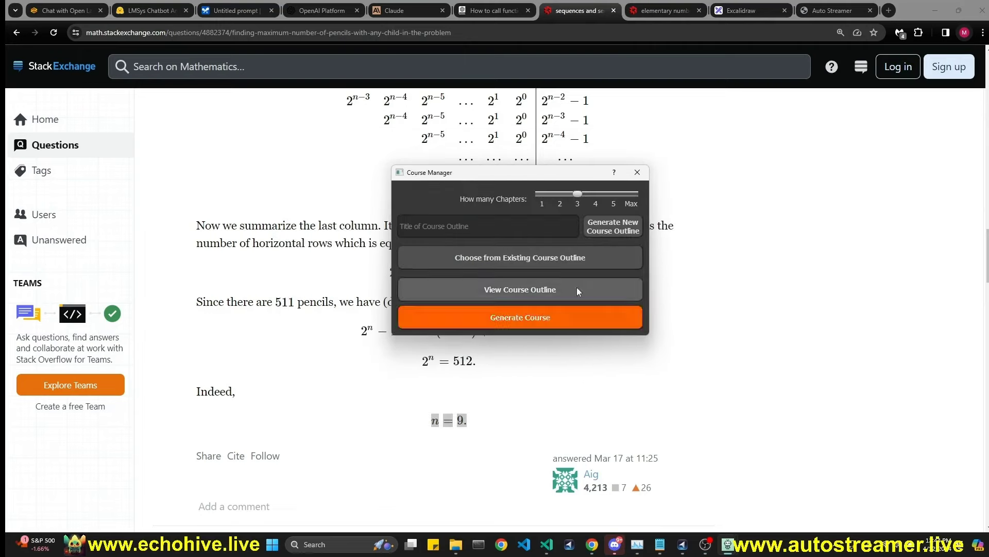
left_click(524, 255)
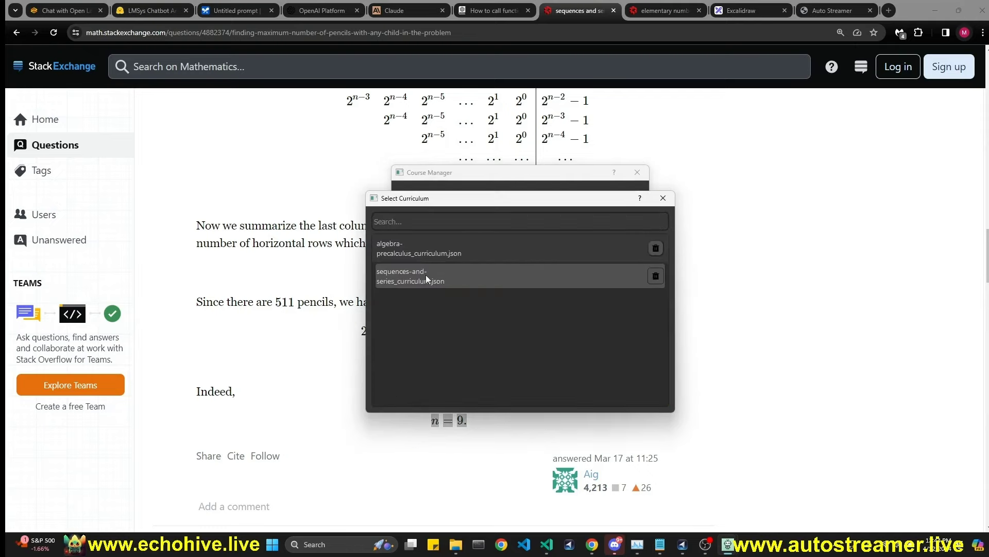
double_click(424, 274)
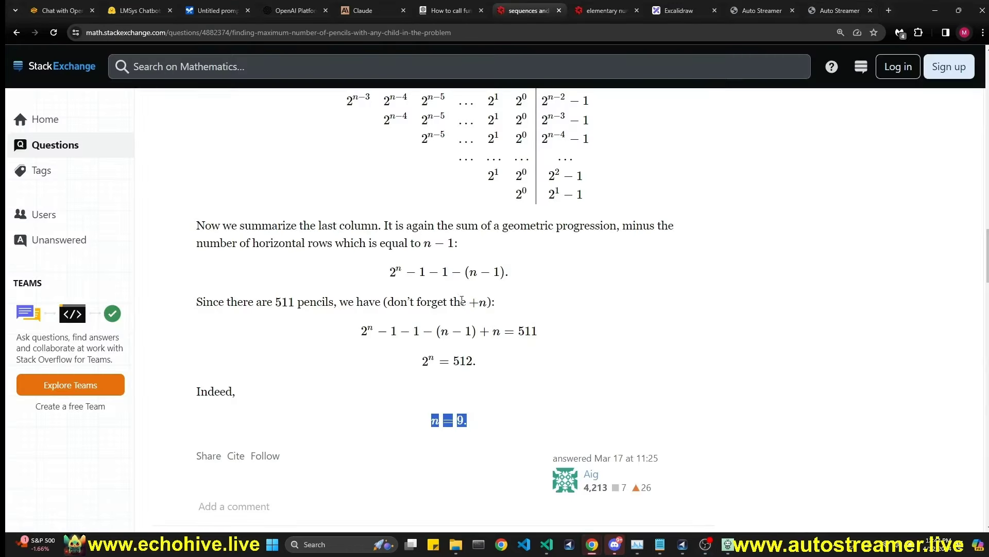
Step: Close the sequences tab and select the quoted two-grasshoppers, 81-squares problem text
left_click(559, 11)
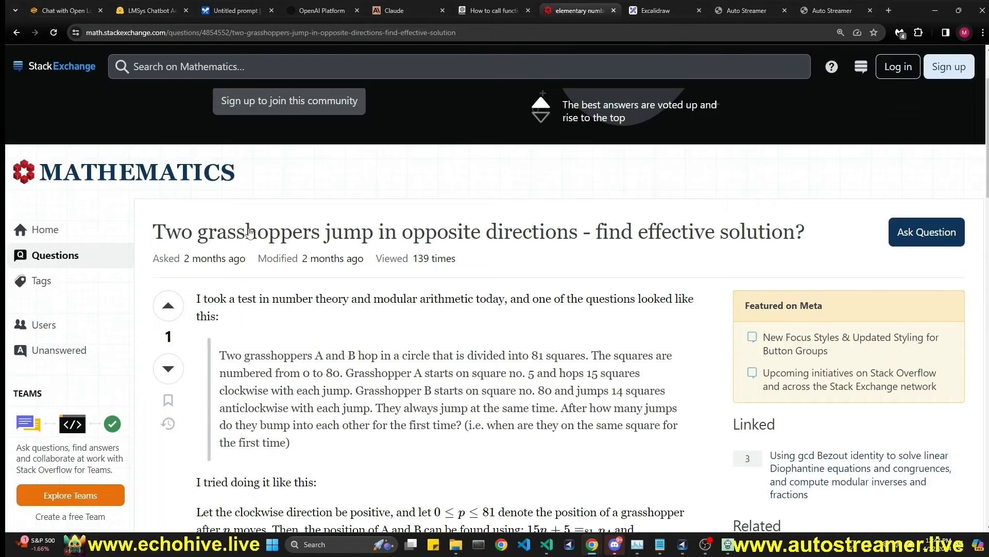
scroll(287, 347, "down", 1)
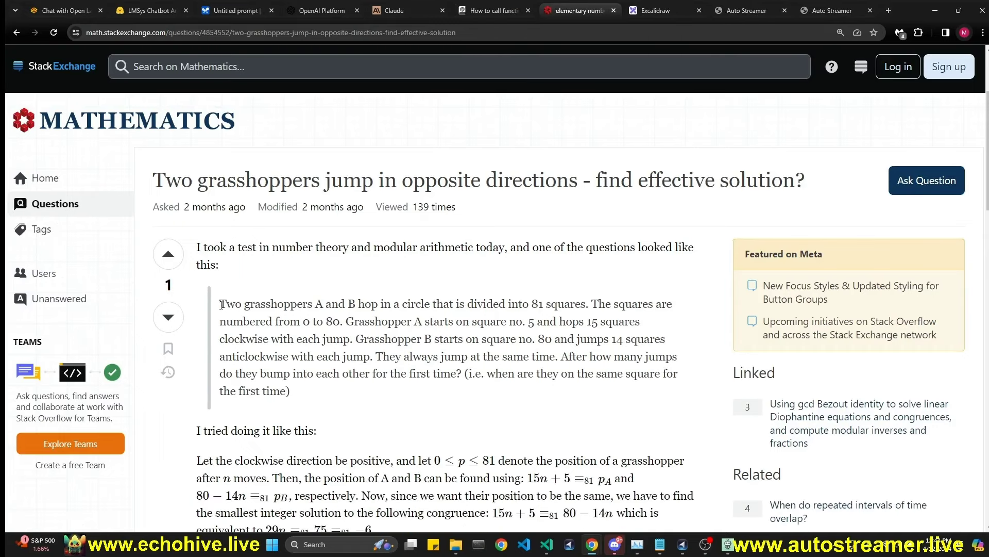
left_click_drag(222, 304, 370, 394)
key("ctrl+c")
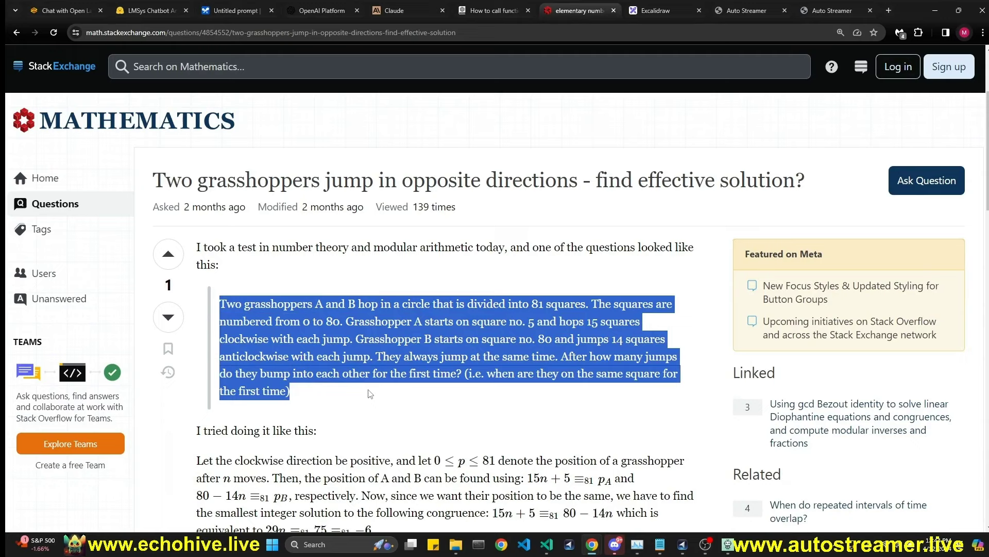
left_click(320, 10)
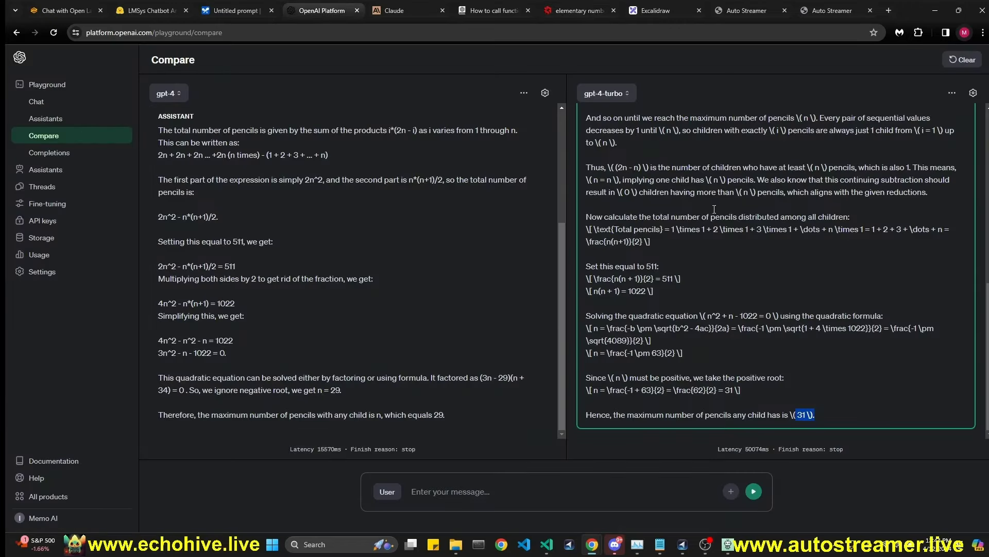
Step: Clear both comparison panes and send the grasshopper problem to GPT-4 and GPT-4-turbo
left_click(962, 59)
left_click(444, 491)
key("ctrl+v")
left_click(753, 465)
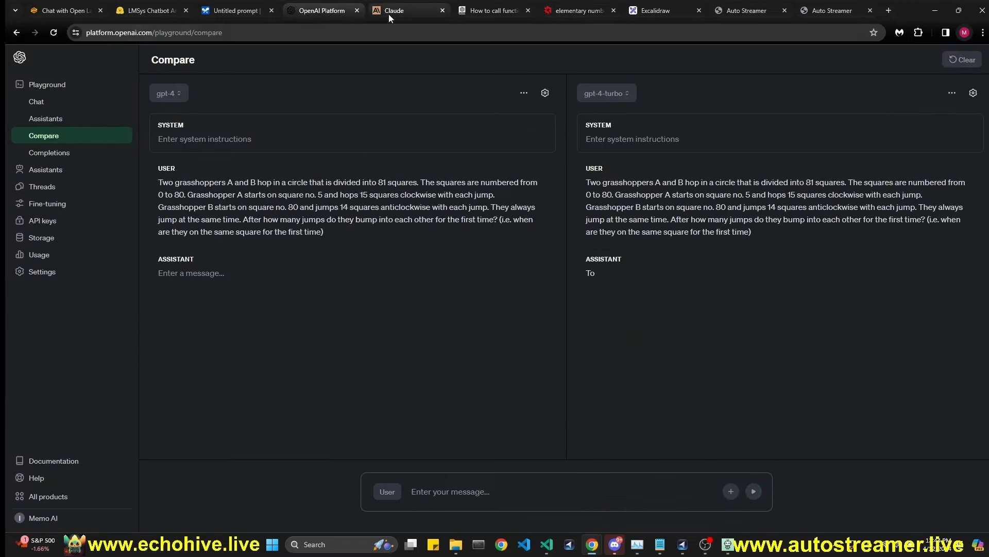
Step: Paste the grasshopper problem into the Claude conversation and send it
left_click(388, 14)
left_click(341, 484)
key("ctrl+v")
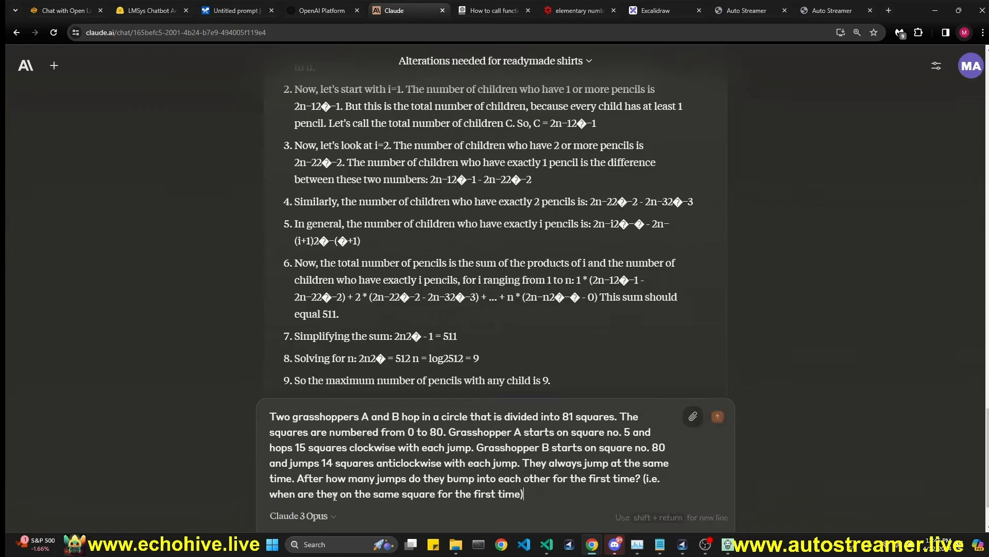
key("Return")
Step: Paste the grasshopper problem into Google AI Studio and run it on Gemini
left_click(237, 10)
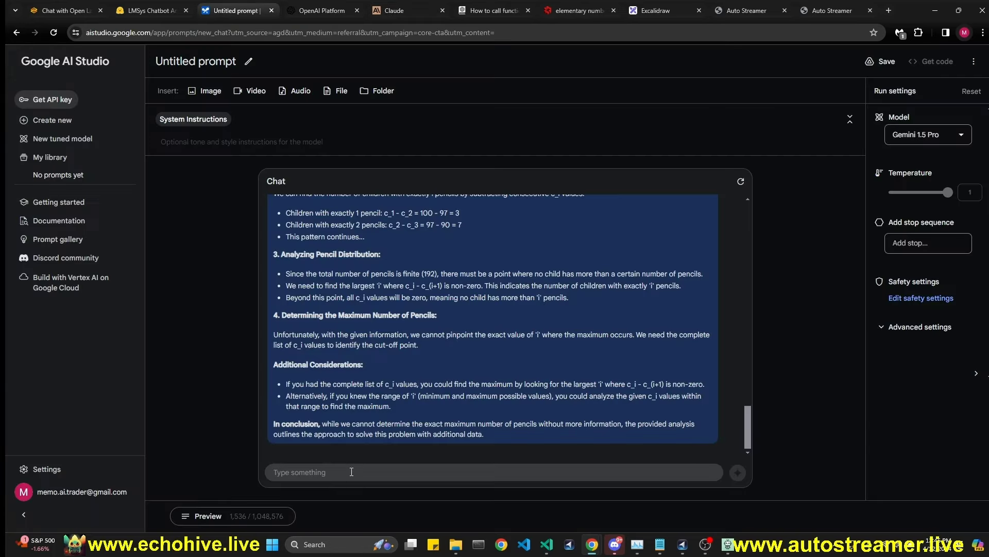
left_click(516, 478)
key("ctrl+v")
left_click(737, 472)
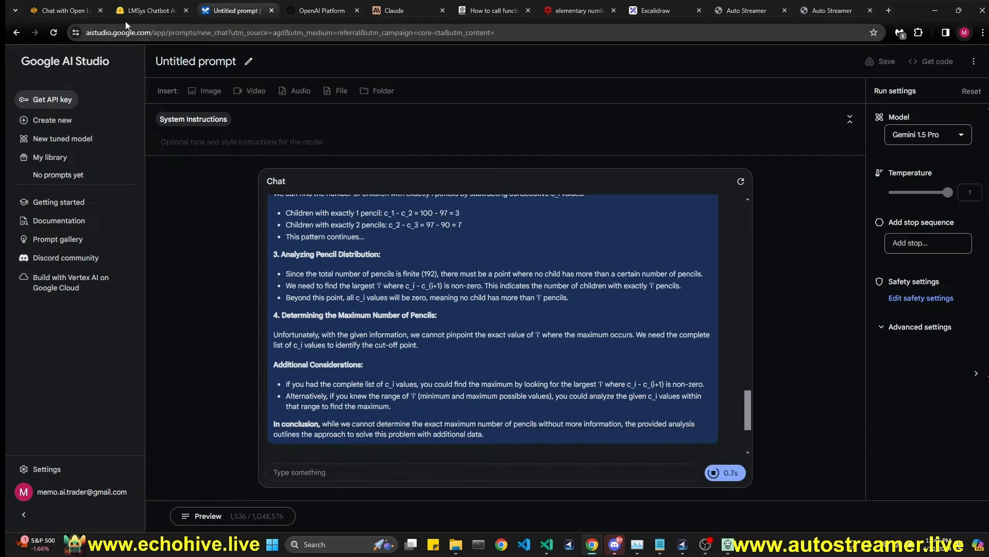
Step: Start a new Chatbot Arena round and send the grasshopper problem to both models
left_click(62, 10)
left_click(268, 397)
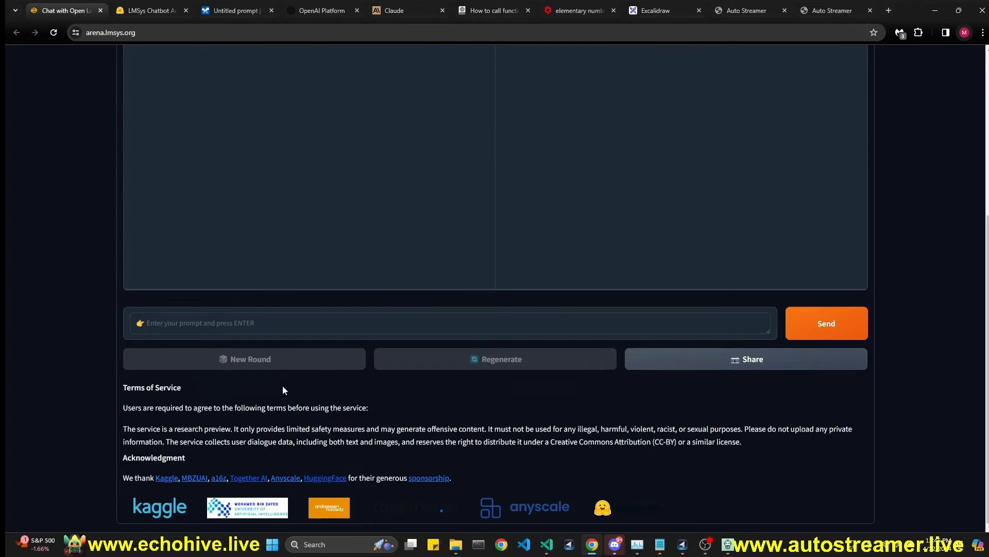
key("ctrl+v")
left_click(808, 351)
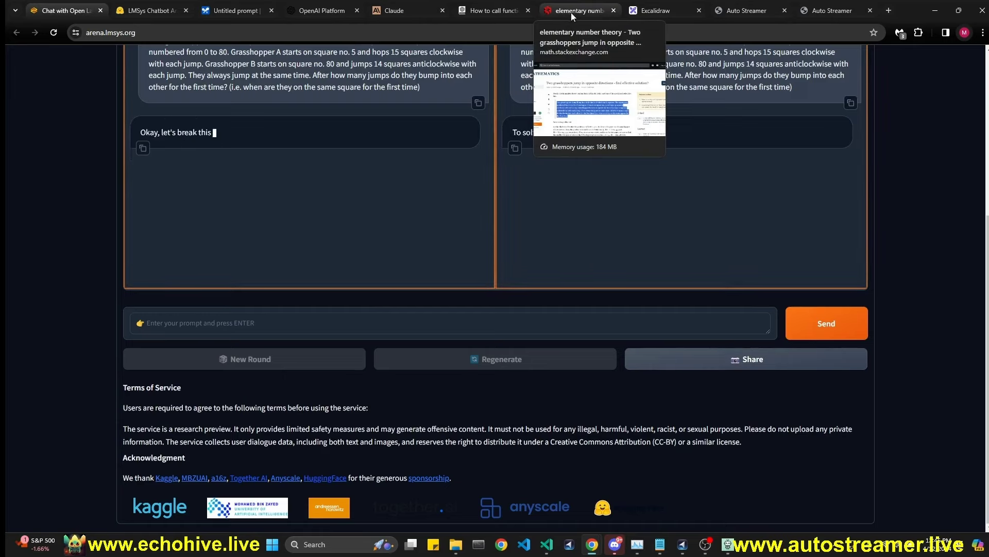
Step: Glance at the Notepad notes, then scroll through the function-calling cookbook page
left_click(657, 545)
scroll(526, 257, "up", 5)
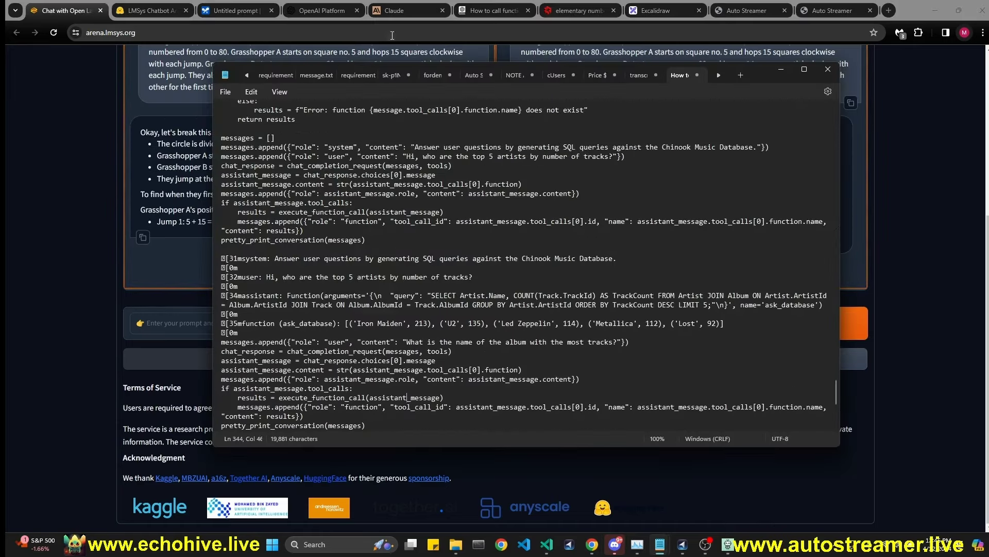
left_click(494, 10)
scroll(332, 328, "down", 1)
scroll(331, 328, "down", 7)
left_click_drag(984, 146, 985, 344)
Step: In Notepad, select the whole chat-app prompt paragraph under Next Steps
mouse_move(659, 544)
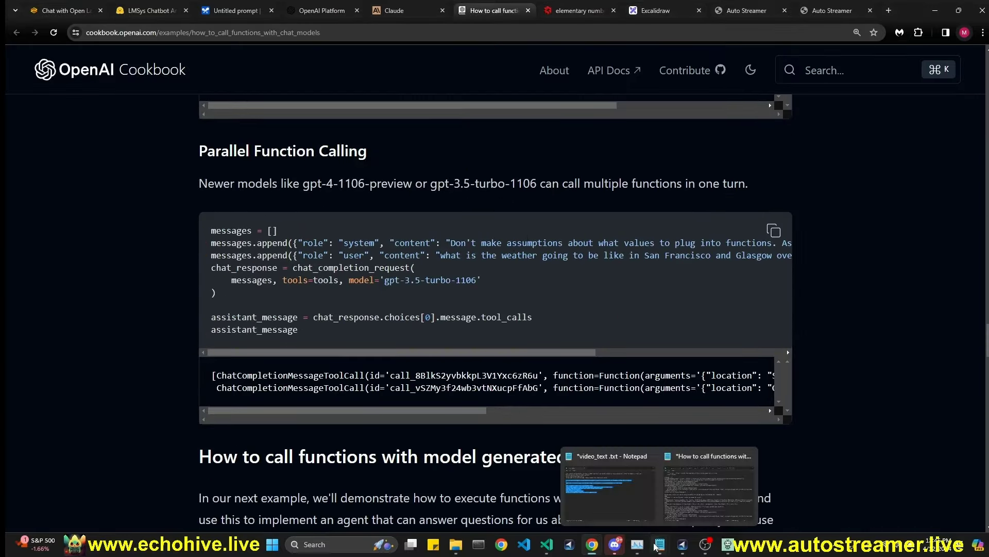
left_click(691, 500)
scroll(473, 394, "down", 3)
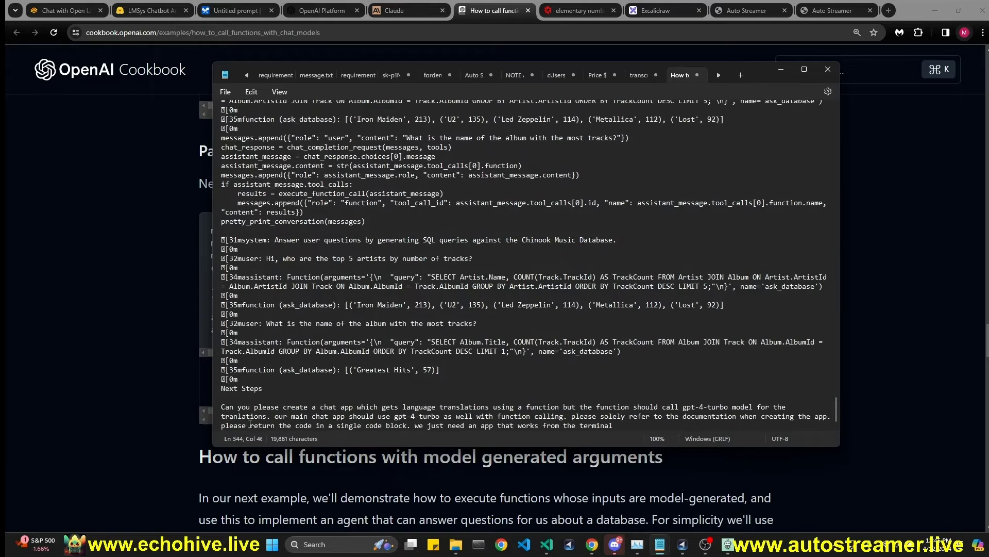
left_click_drag(283, 406, 707, 412)
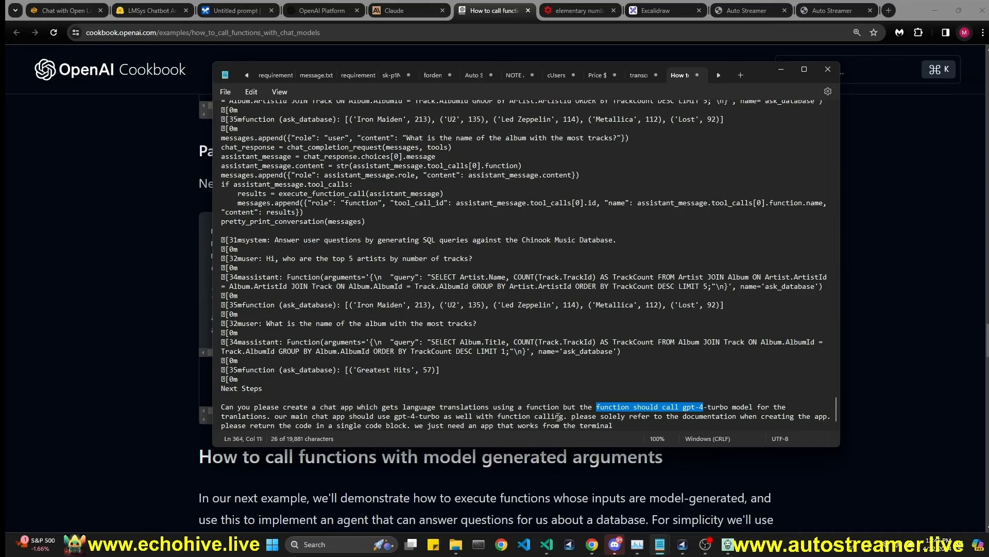
triple_click(623, 429)
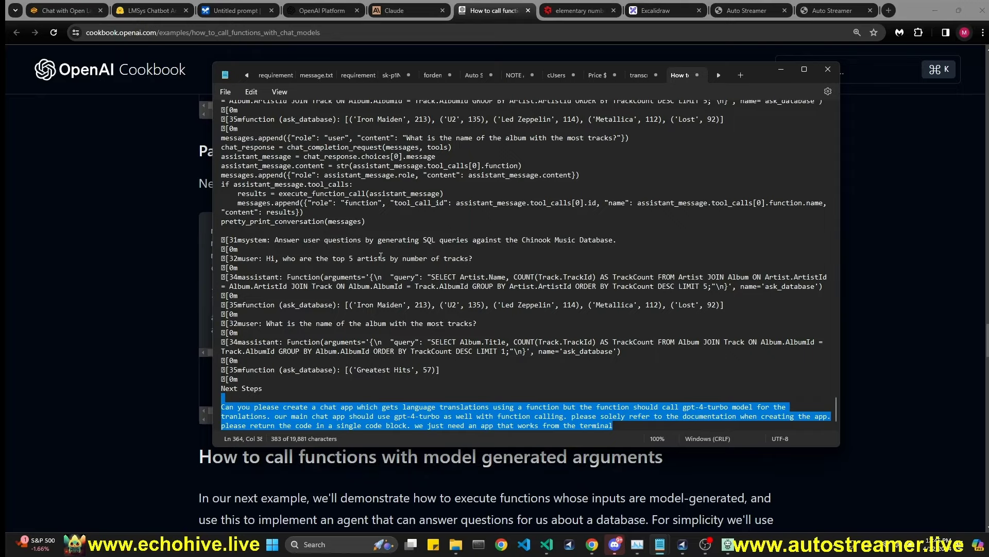
Step: Confirm the accepted Math StackExchange answer to the grasshopper problem is 78 jumps
left_click(331, 11)
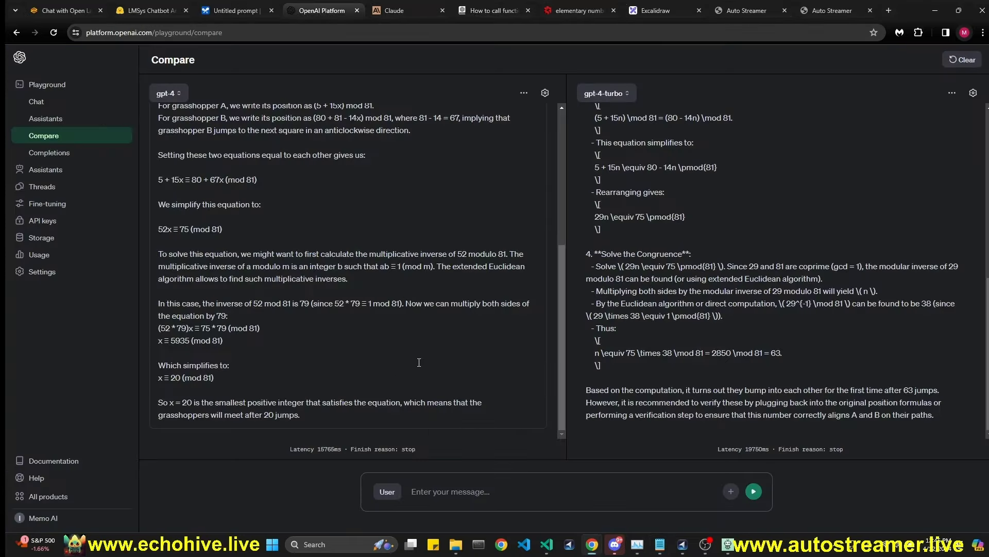
left_click(576, 11)
scroll(368, 298, "down", 6)
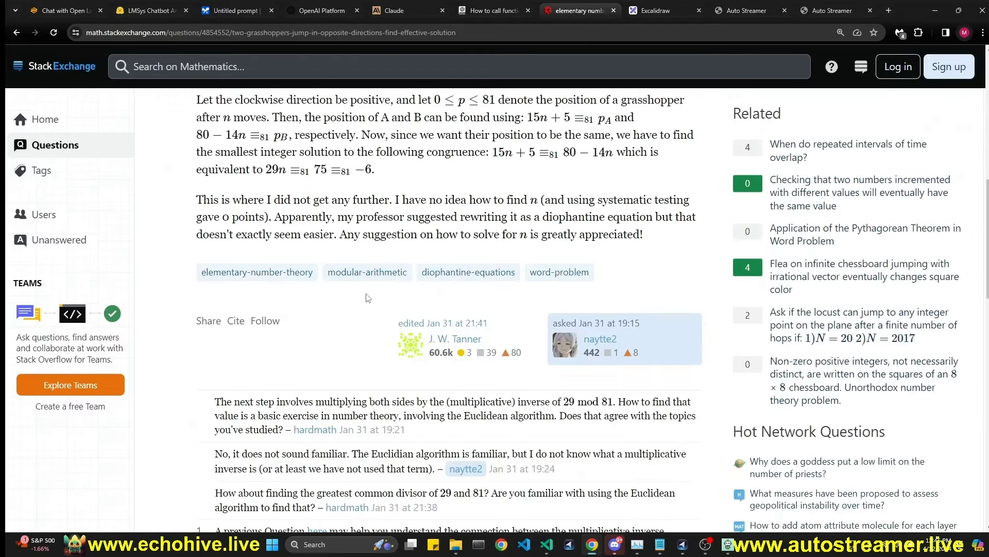
scroll(318, 302, "down", 12)
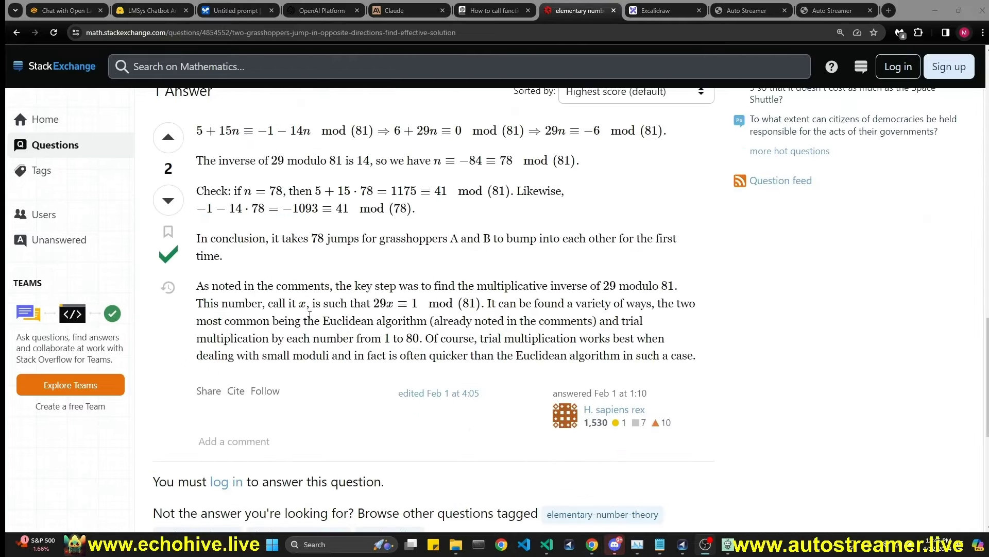
left_click_drag(312, 238, 374, 239)
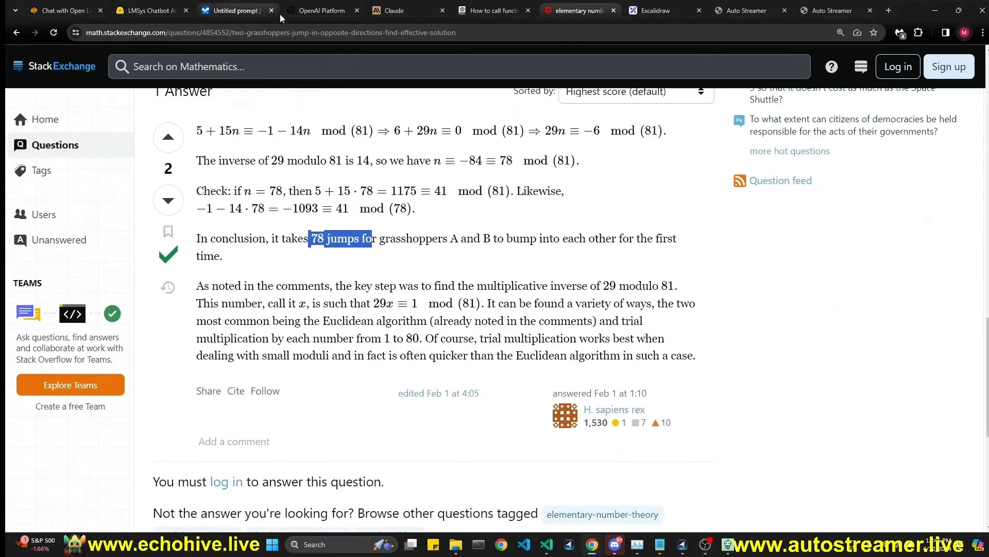
Step: Note the model answers: gpt-4 gives 20 jumps, gpt-4-turbo 63, Claude 21
left_click(325, 11)
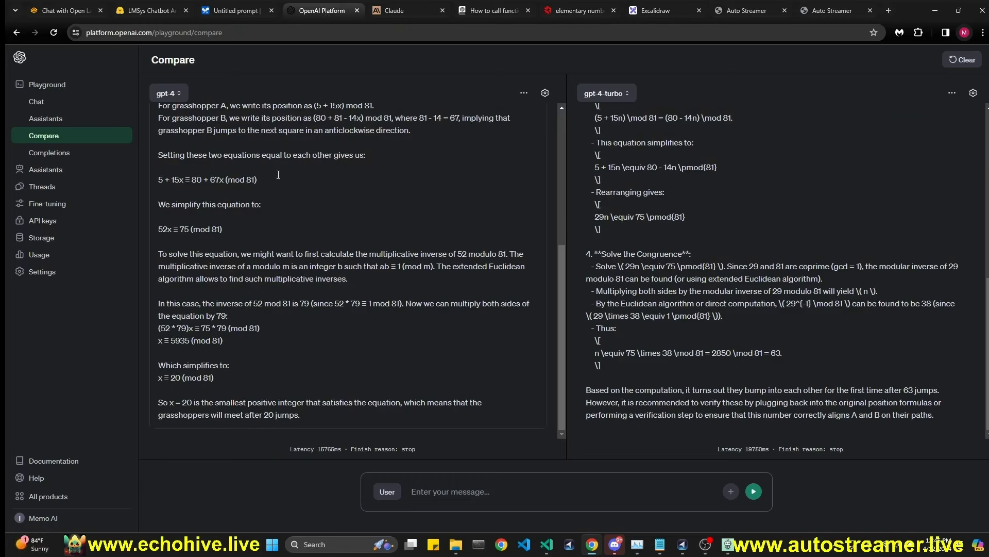
left_click_drag(265, 415, 298, 414)
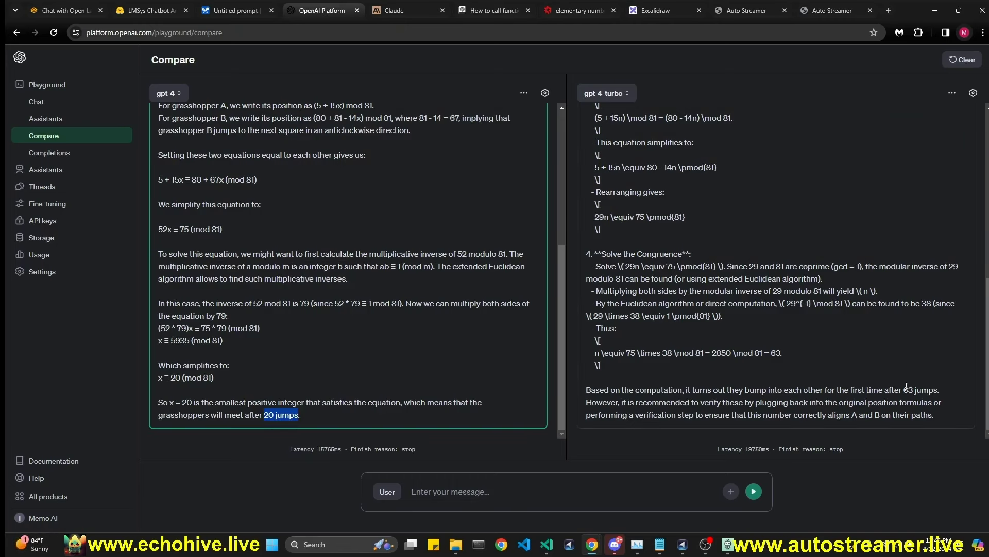
left_click_drag(905, 389, 931, 390)
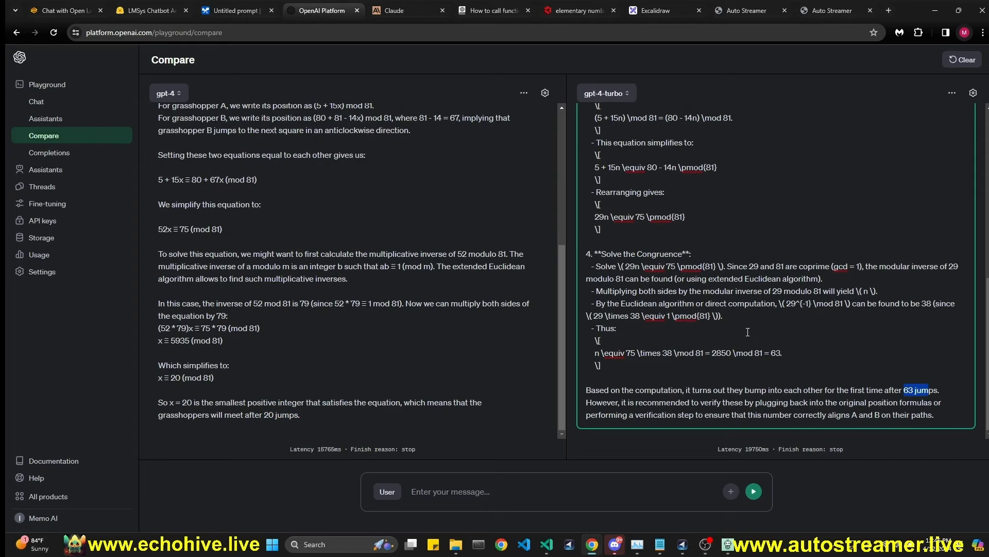
left_click(391, 12)
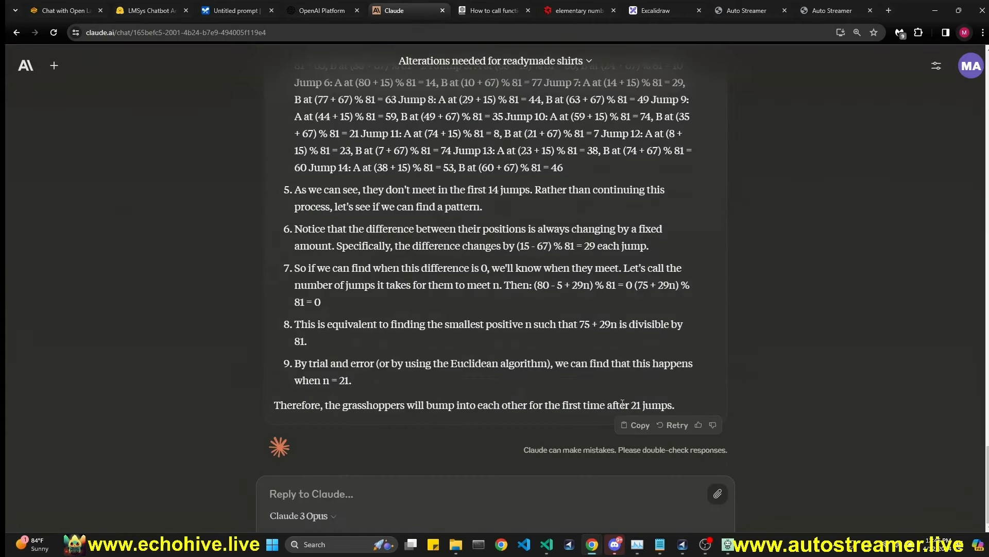
left_click_drag(628, 405, 664, 405)
Step: Check the arena answers: A gives 5 jumps, B gives 78 jumps
left_click(234, 10)
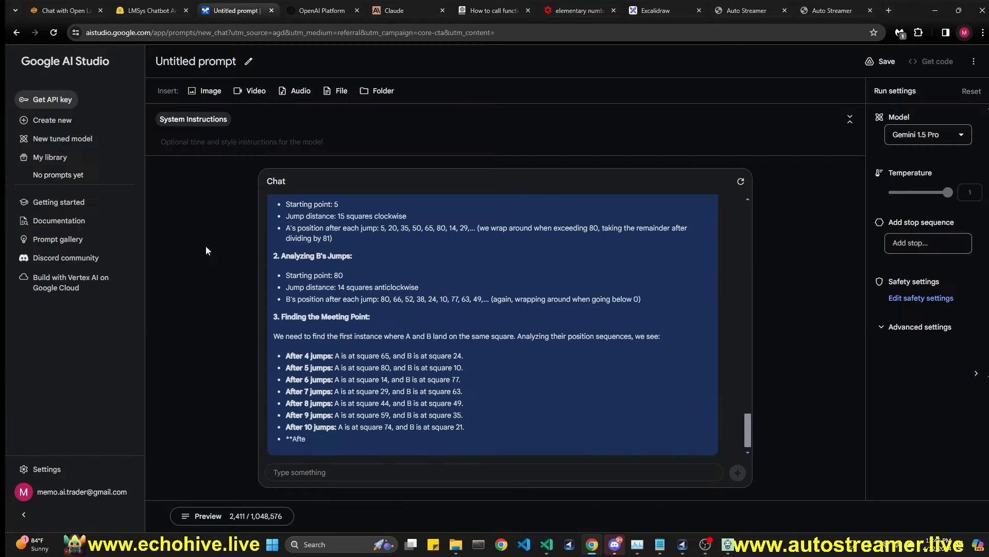
left_click(85, 11)
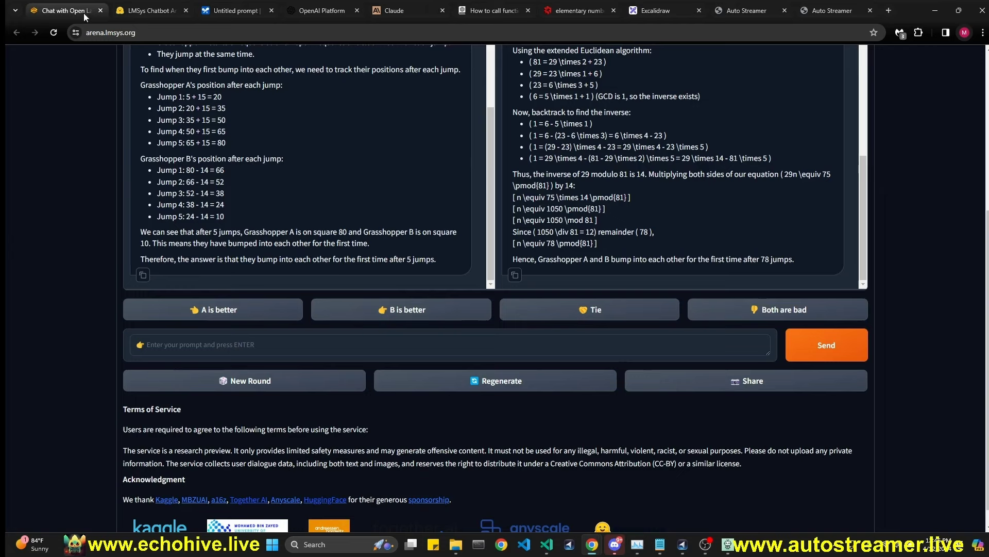
left_click_drag(397, 264, 424, 263)
left_click_drag(746, 259, 799, 262)
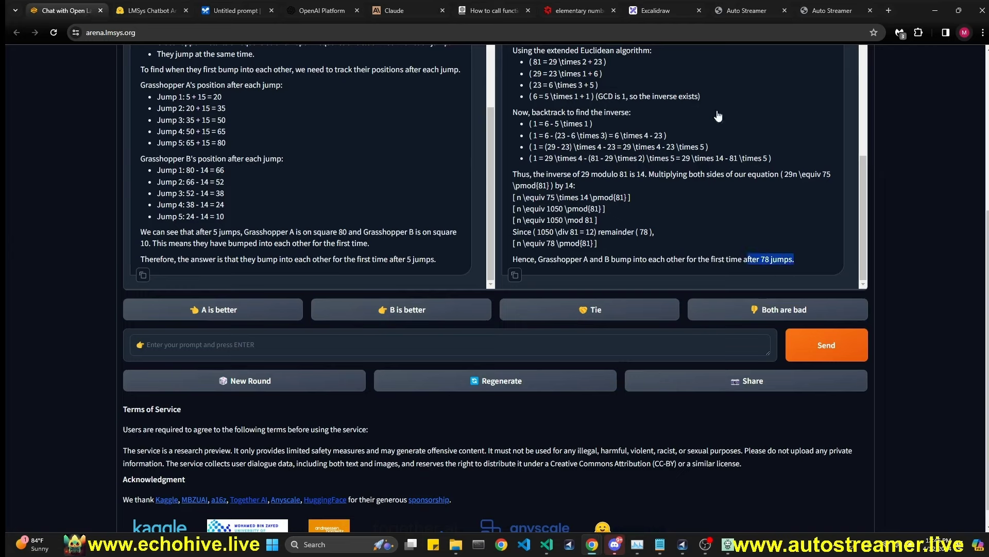
Step: Vote arena answer B better, revealing gpt-4-turbo-2024-04-09, then return to the Gemini chat
left_click(592, 14)
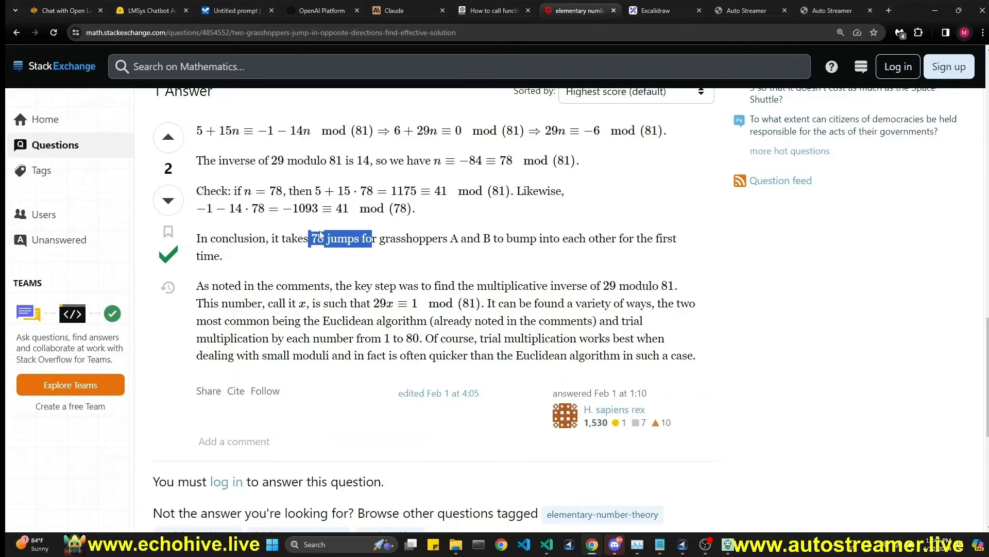
left_click(202, 9)
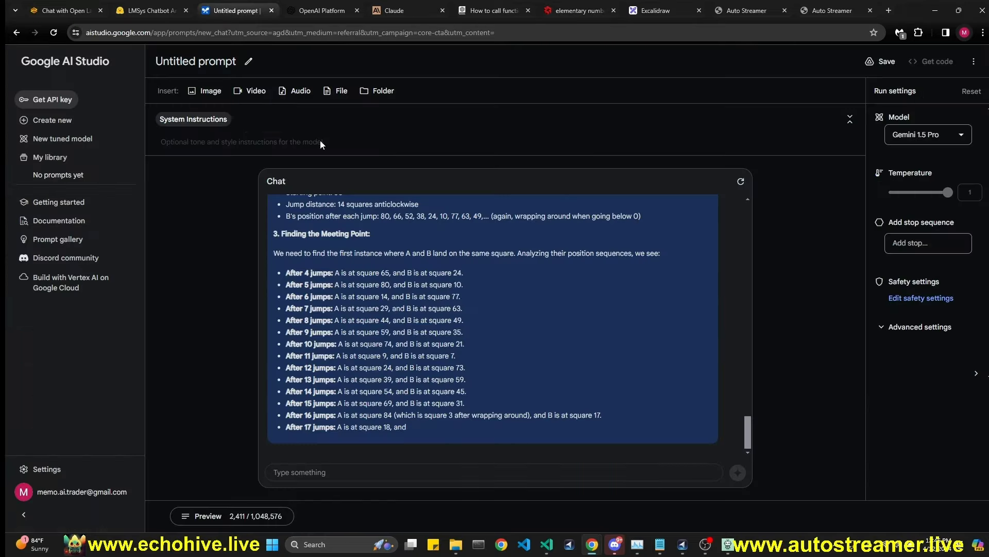
left_click(66, 12)
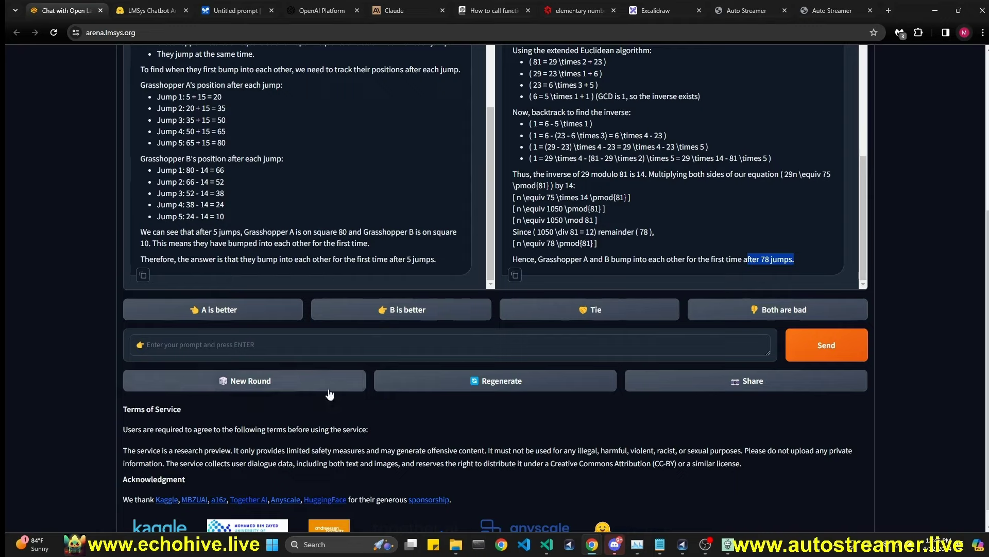
left_click(401, 311)
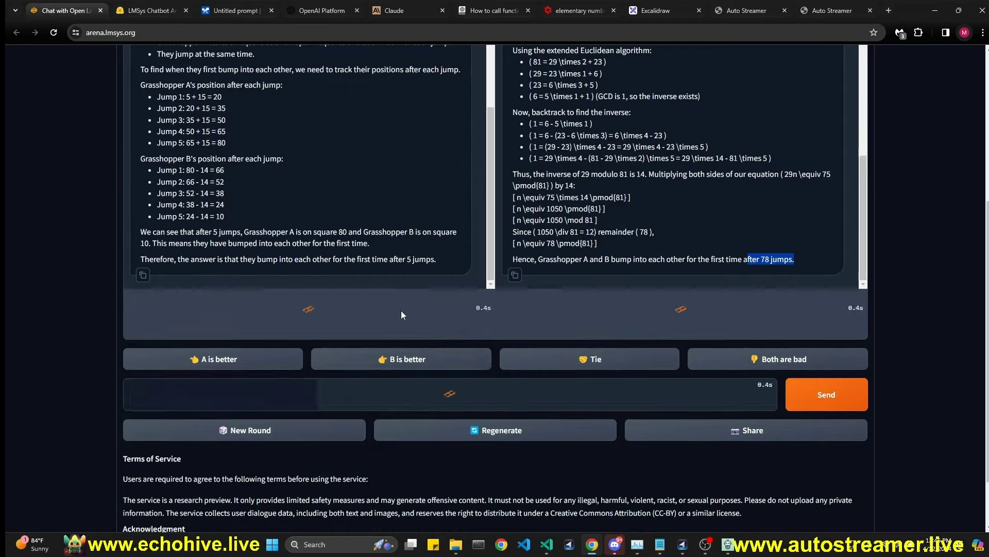
left_click_drag(528, 301, 631, 301)
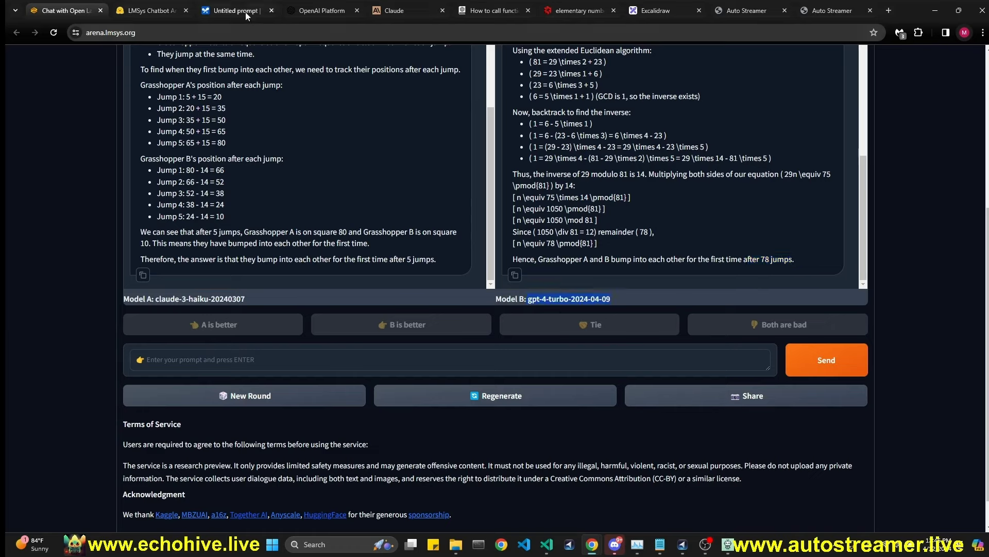
left_click(320, 10)
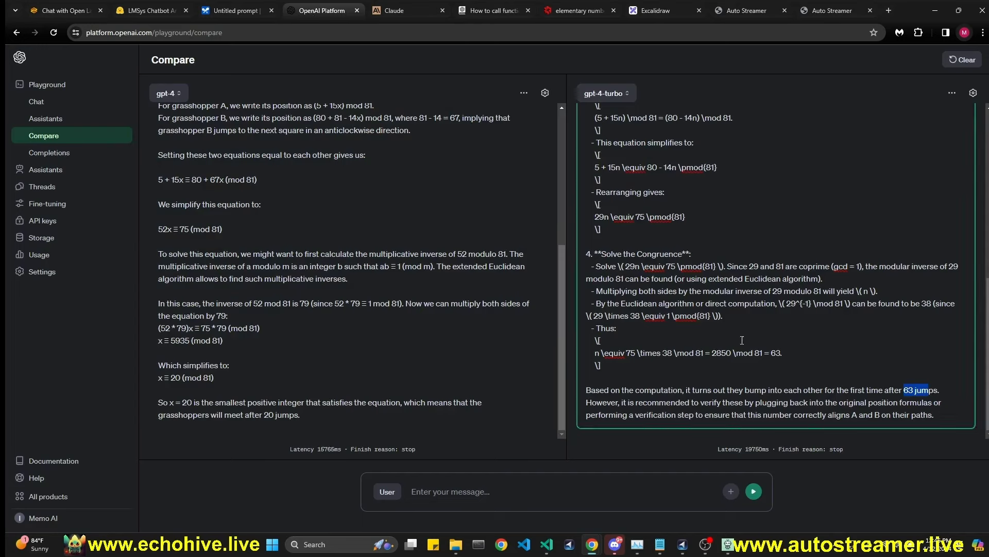
left_click(62, 12)
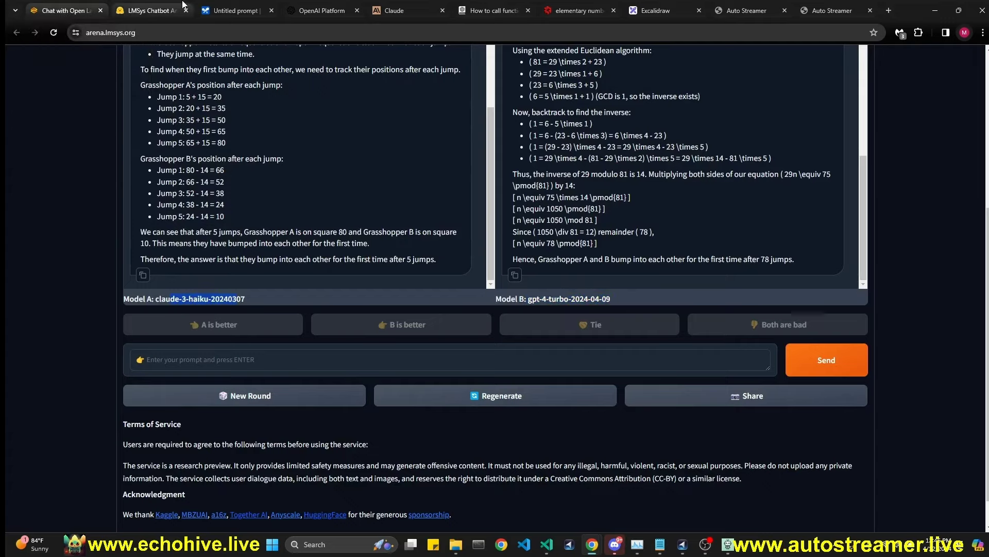
left_click(236, 10)
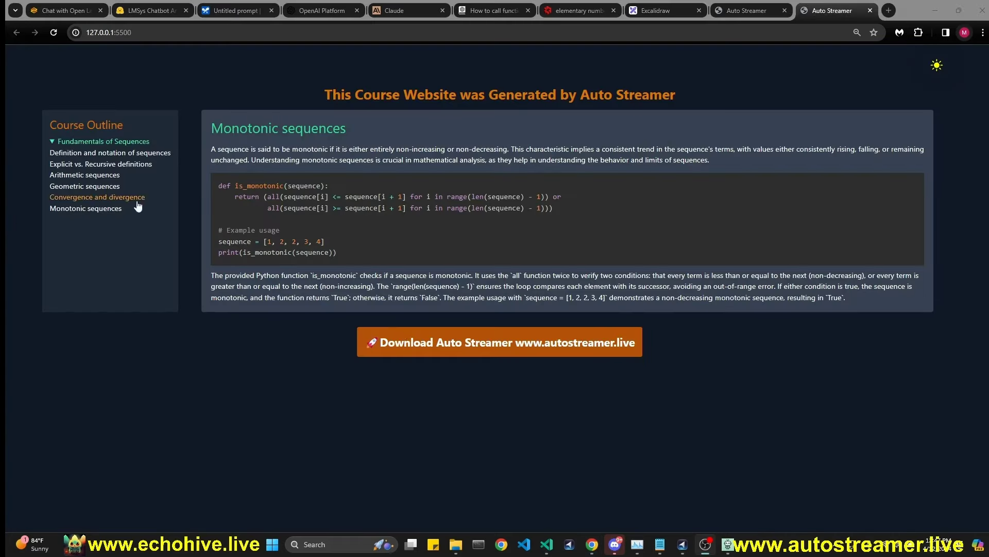
Step: Reset the course page zoom, open Explicit vs. Recursive definitions, and pause the narration
key("ctrl+plus")
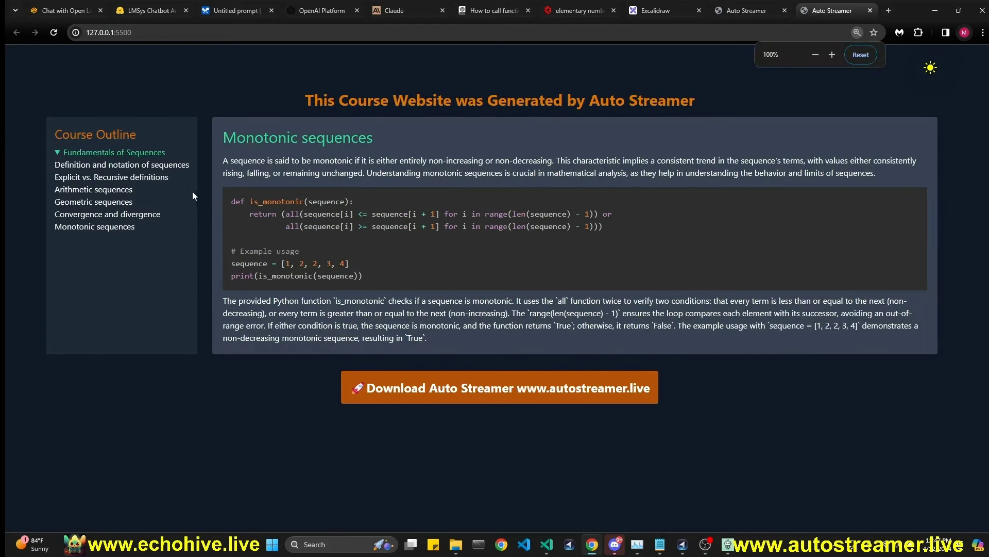
left_click(129, 177)
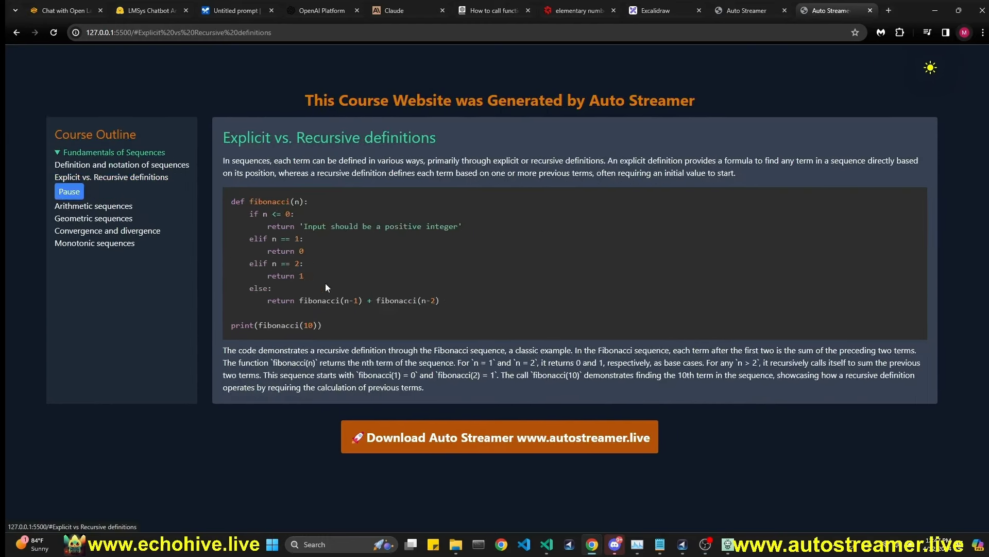
left_click(72, 193)
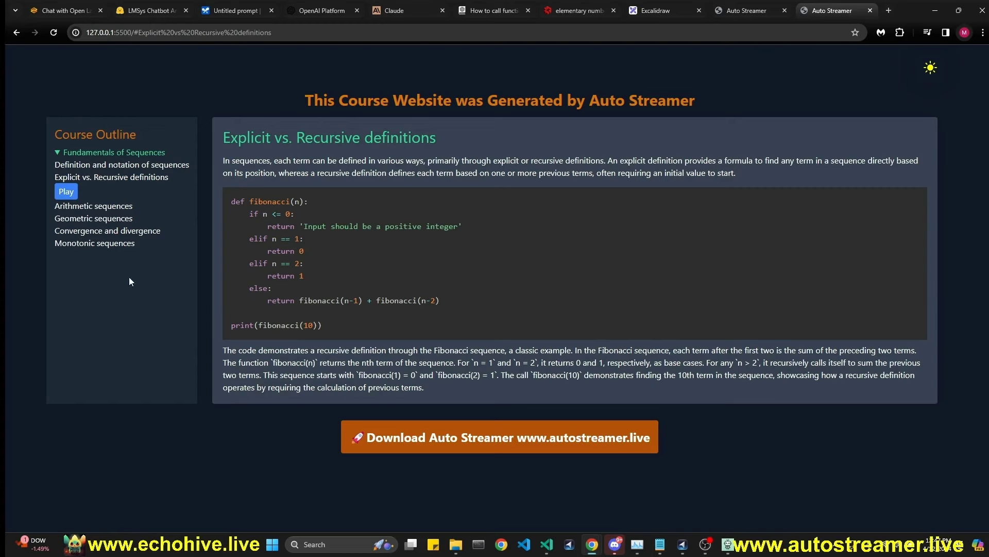
mouse_move(727, 543)
left_click(727, 479)
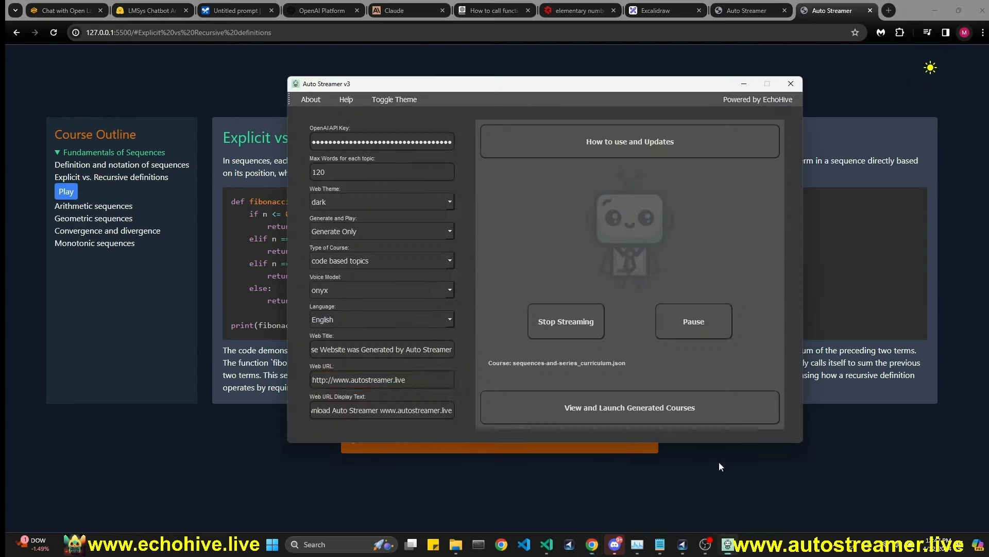
left_click(198, 63)
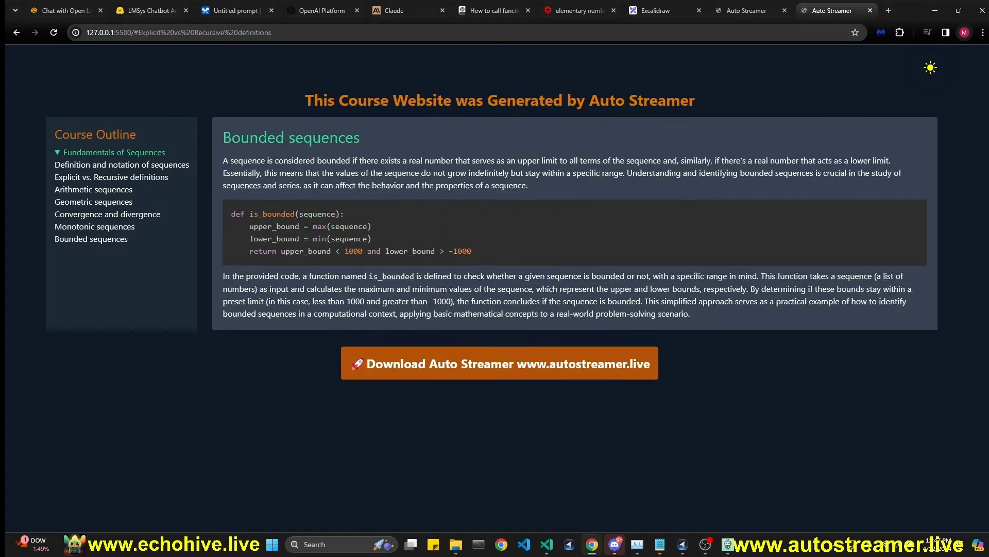
left_click(236, 10)
Step: Mark Gemini's wrong 22-jump answer with a red circle on the Excalidraw scoreboard
left_click_drag(525, 434, 572, 439)
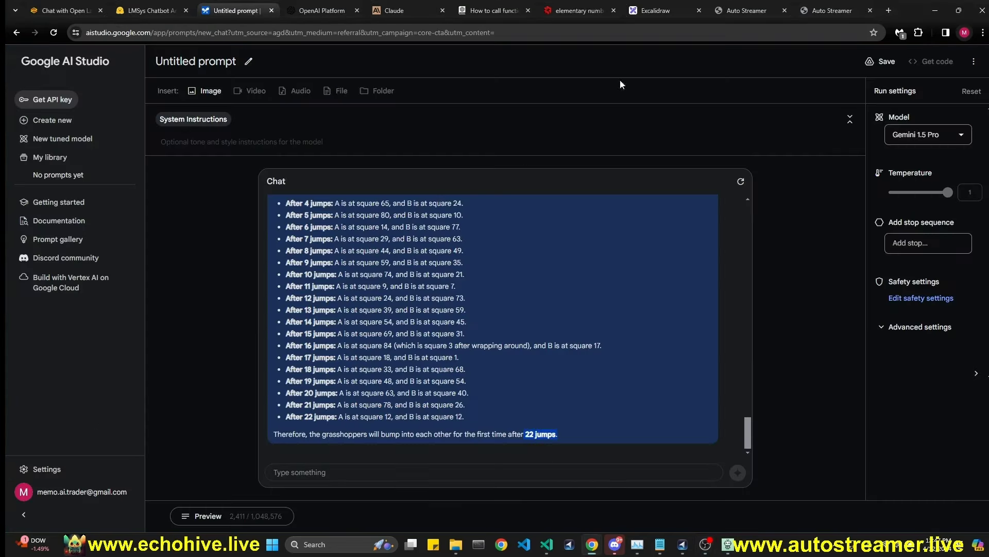
left_click(668, 14)
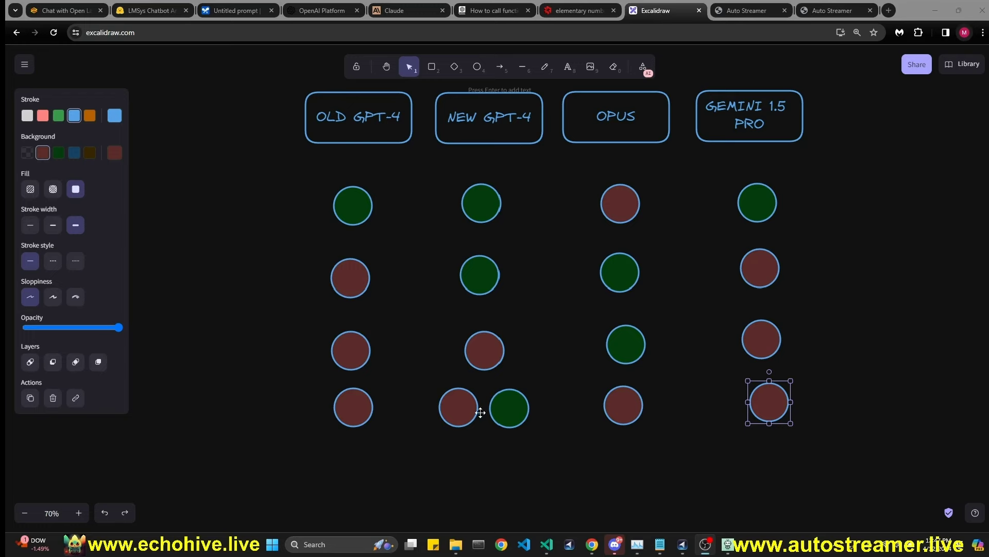
key("ctrl+1")
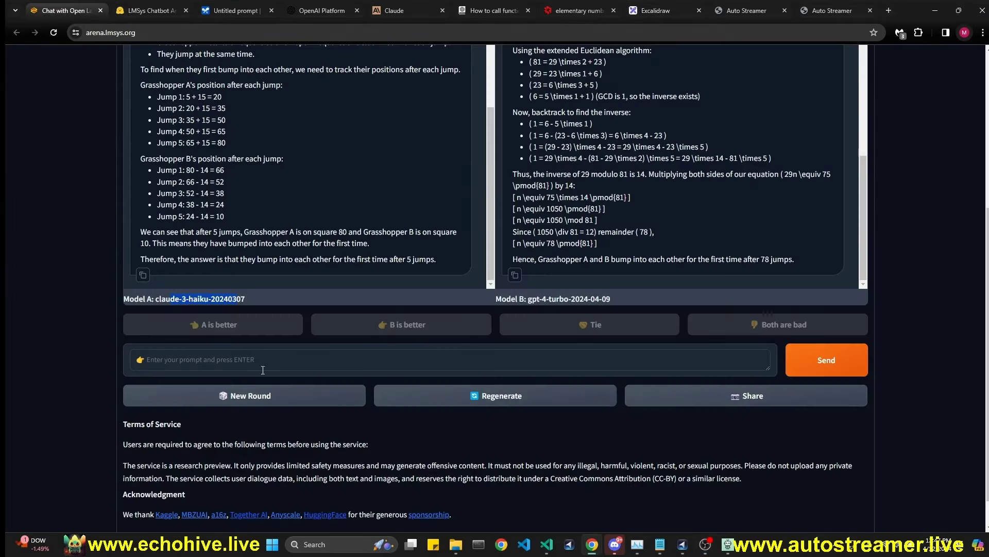
Step: Switch to the Notepad notes and select the entire document, glancing at the cookbook page
key("ctrl+8")
key("alt+Tab")
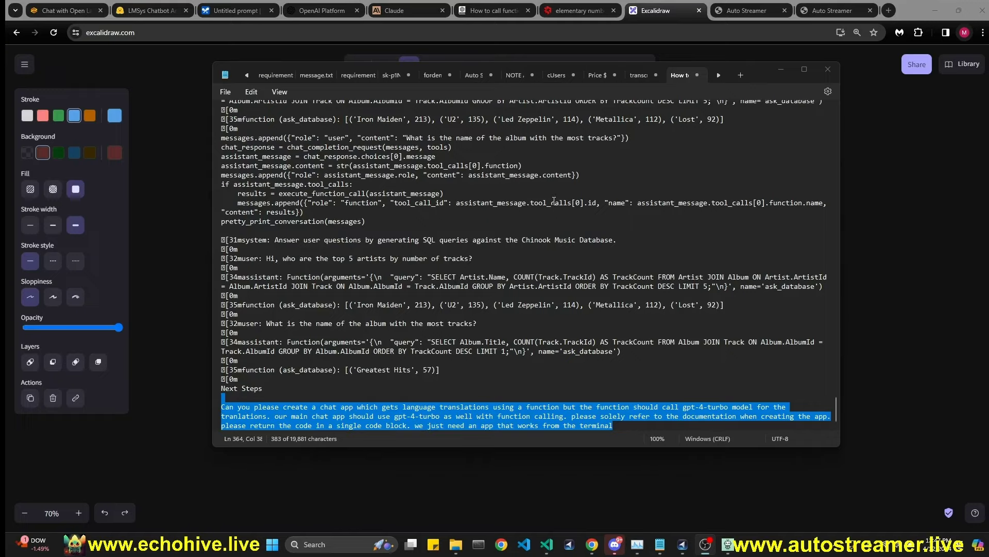
left_click(491, 253)
scroll(492, 252, "up", 5)
key("ctrl+a")
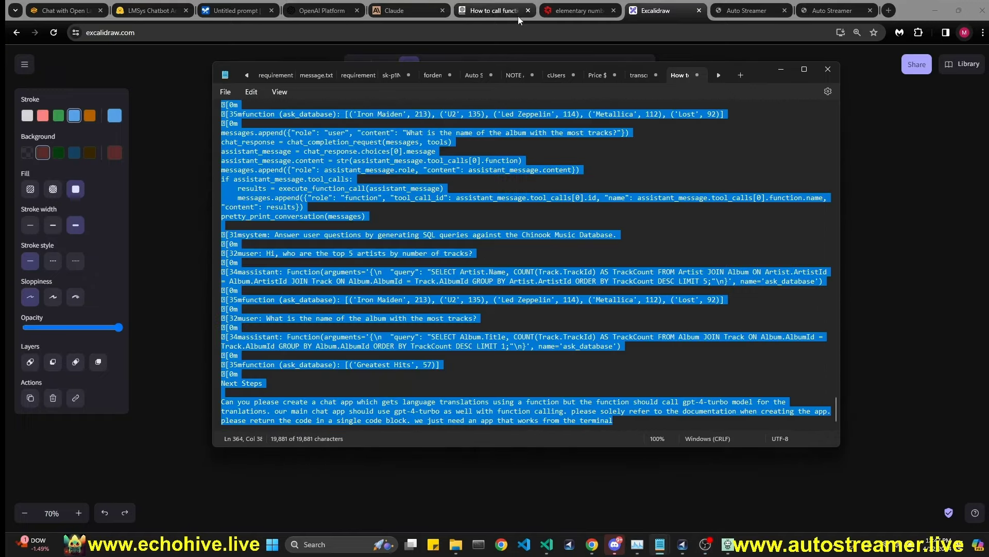
left_click(494, 10)
scroll(247, 264, "down", 3)
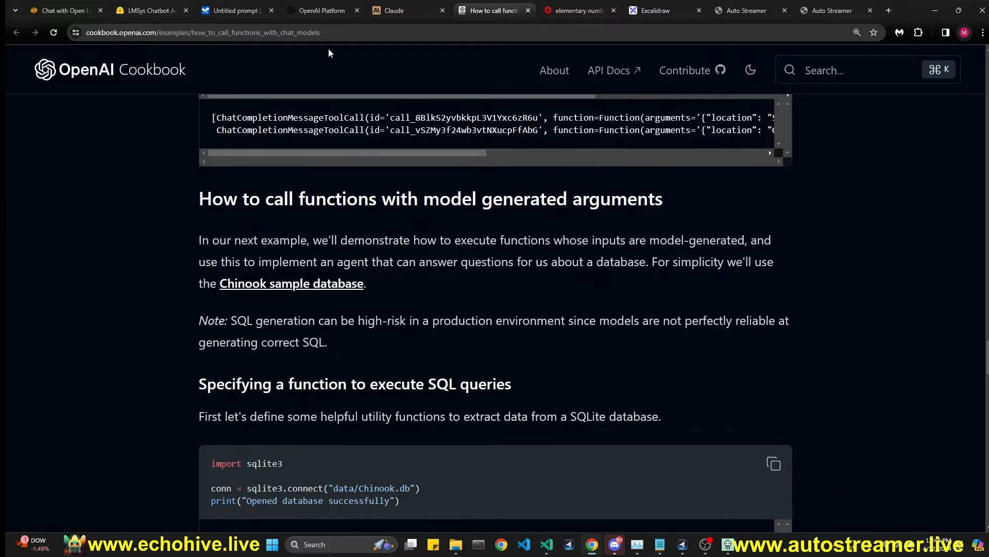
left_click(327, 12)
Step: Reread the translation chat-app request, then select and copy the whole 19,881-character notes file
left_click(660, 544)
left_click(923, 502)
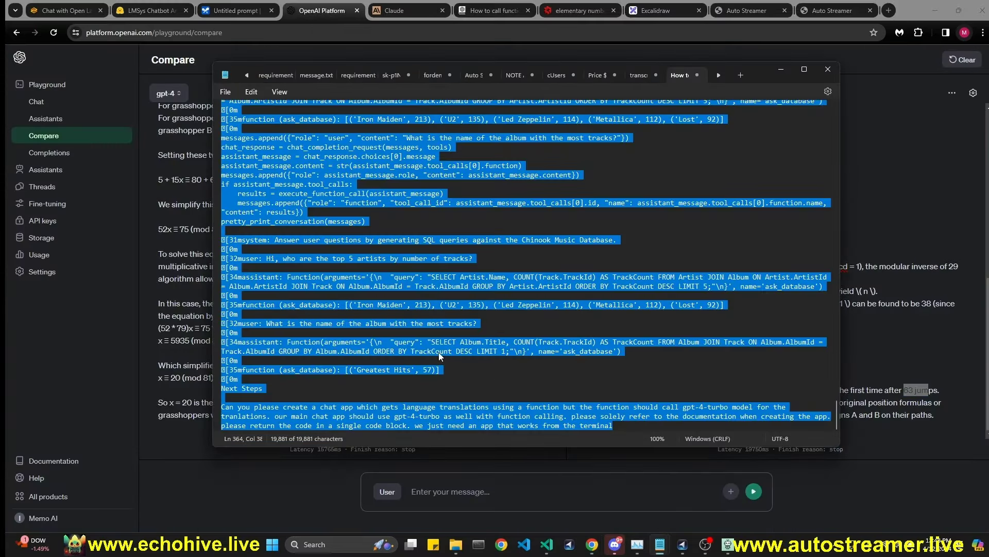
left_click(438, 352)
left_click_drag(246, 404, 343, 411)
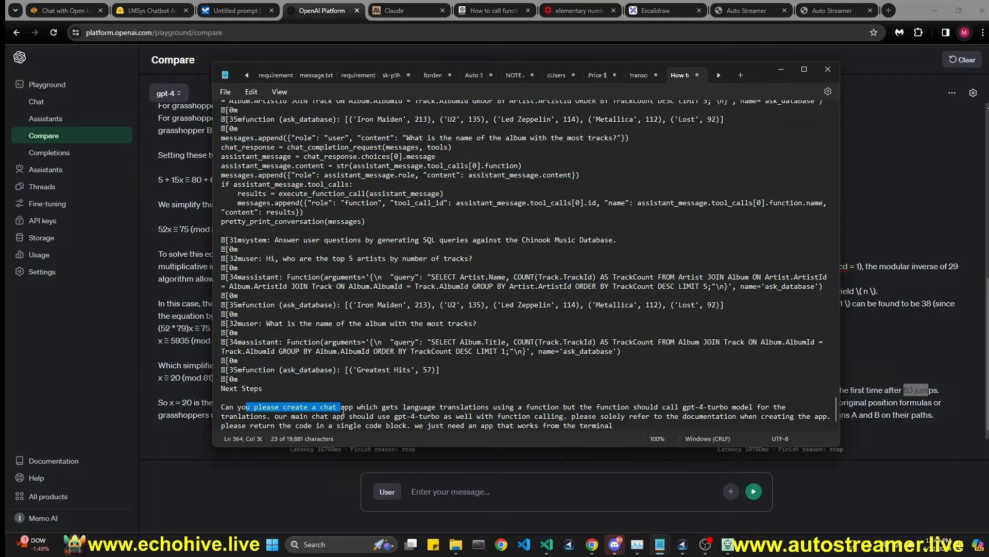
scroll(343, 410, "up", 3)
left_click_drag(397, 392, 809, 427)
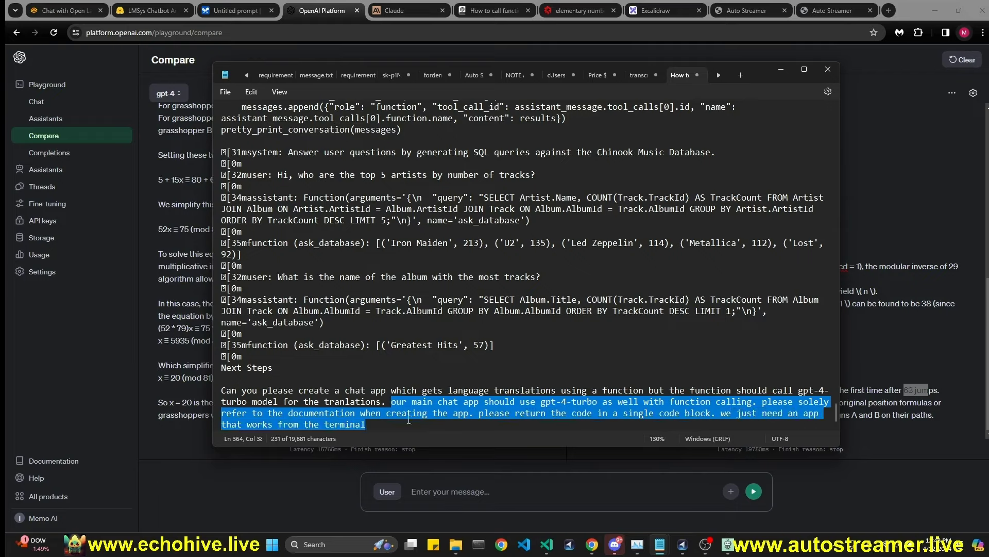
left_click(460, 358)
key("ctrl+a")
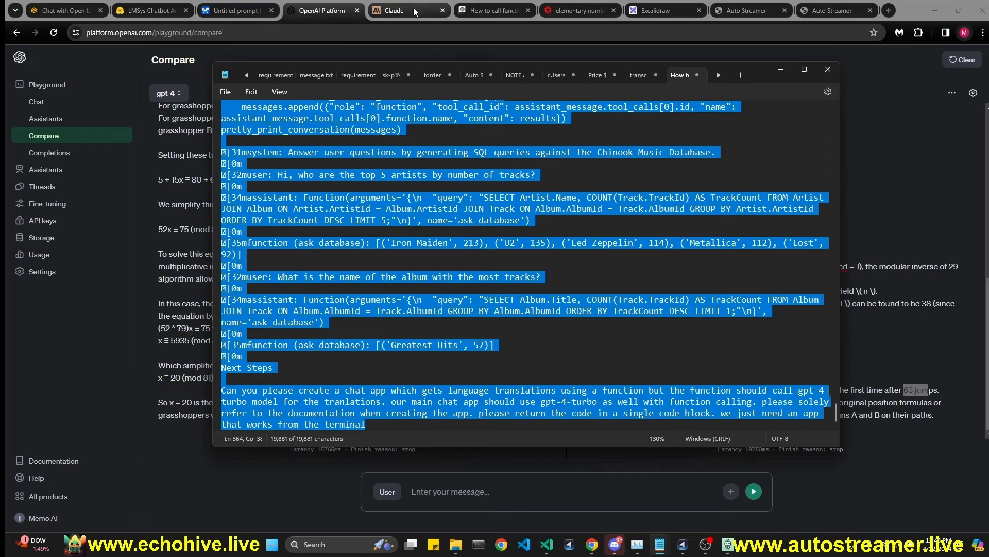
Step: Clear the comparison and send the notes with the chat-app prompt to gpt-4 and gpt-4-turbo
left_click(305, 11)
left_click(965, 60)
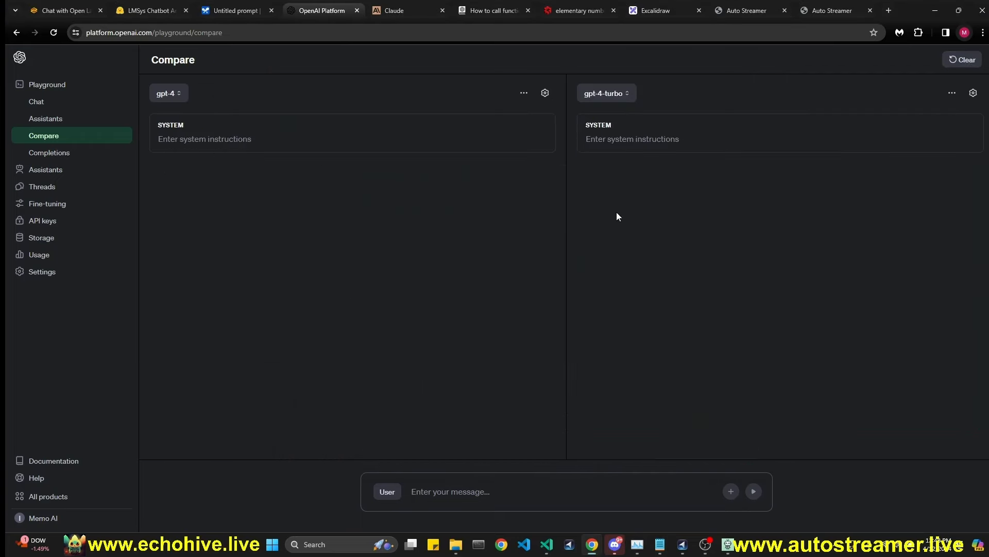
left_click(462, 487)
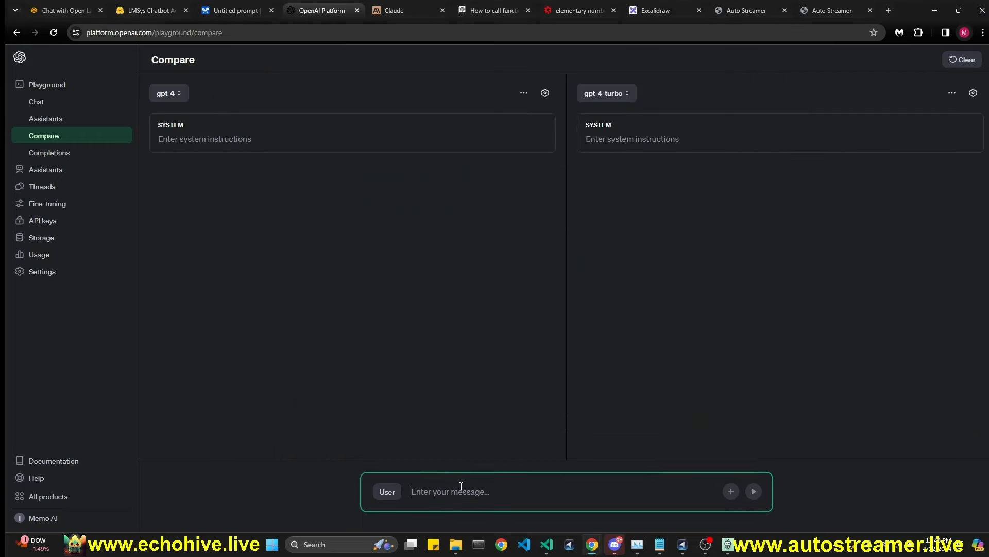
key("ctrl+v")
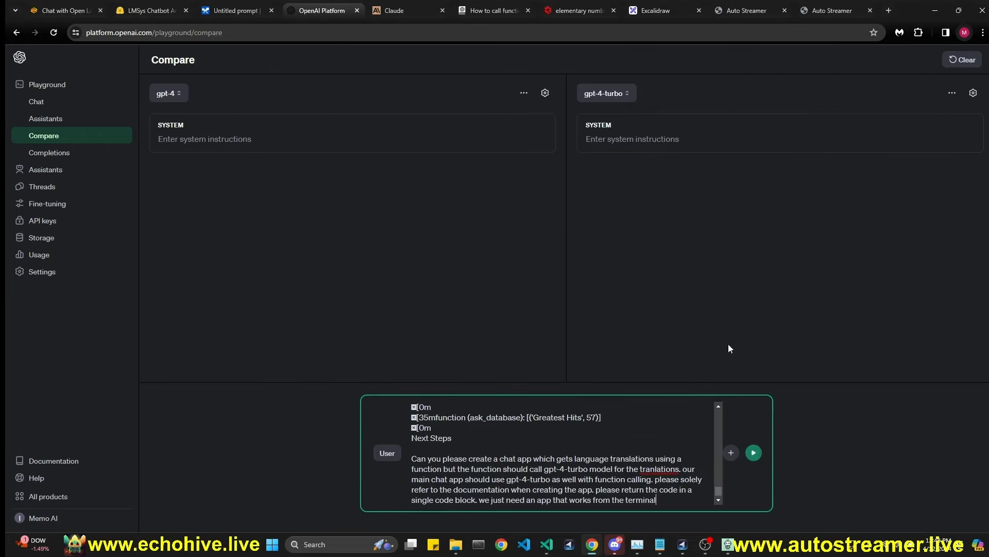
left_click(753, 453)
Step: Paste the chat-app prompt into a fresh Claude chat and send it
left_click(397, 10)
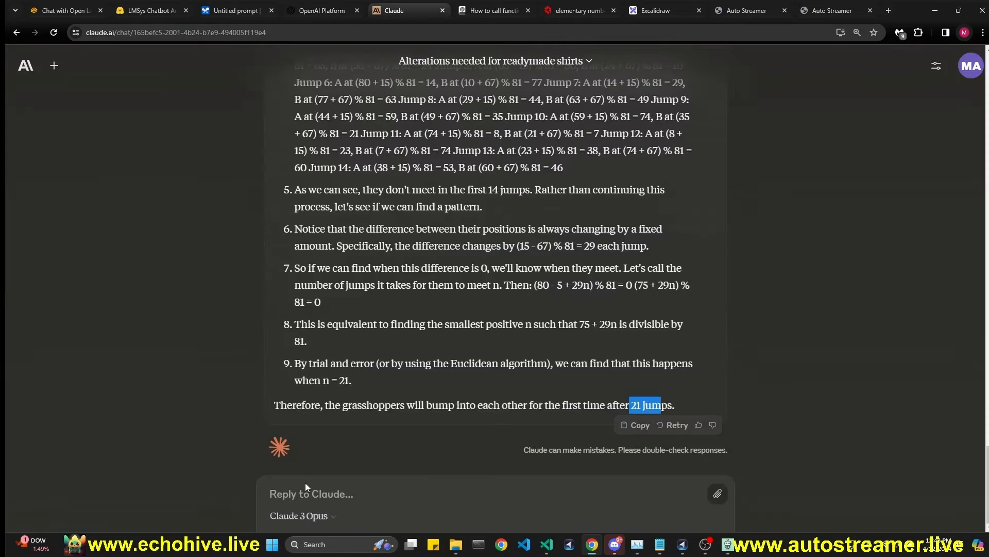
left_click(55, 66)
key("ctrl+v")
key("Return")
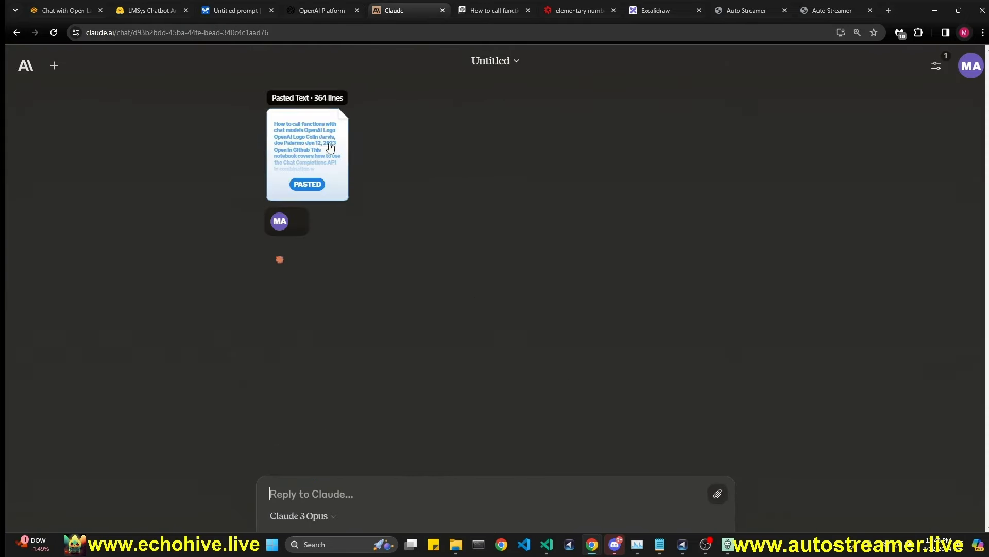
Step: Start a new AI Studio chat prompt and run the pasted prompt on Gemini 1.5 Pro
left_click(245, 16)
left_click(54, 120)
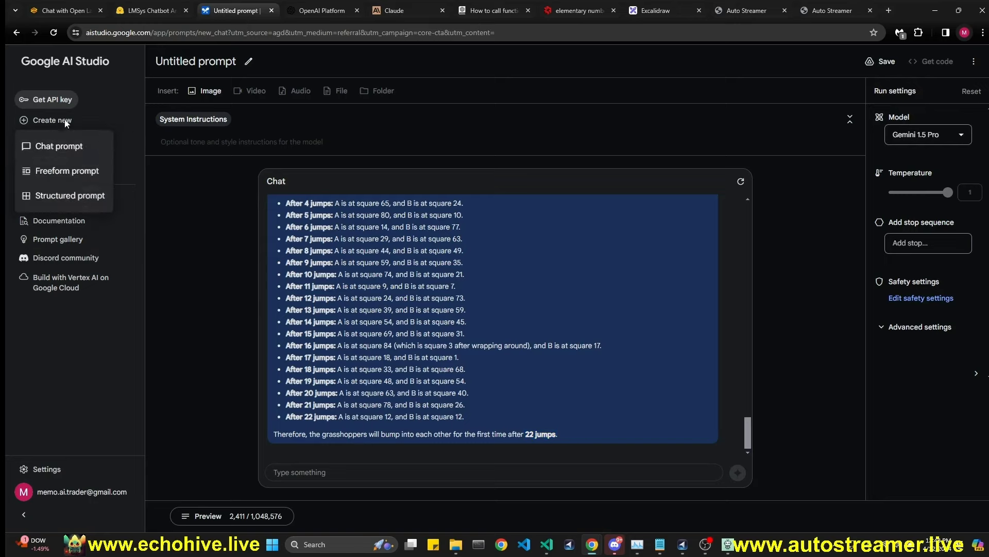
left_click(59, 147)
left_click(598, 315)
key("ctrl+v")
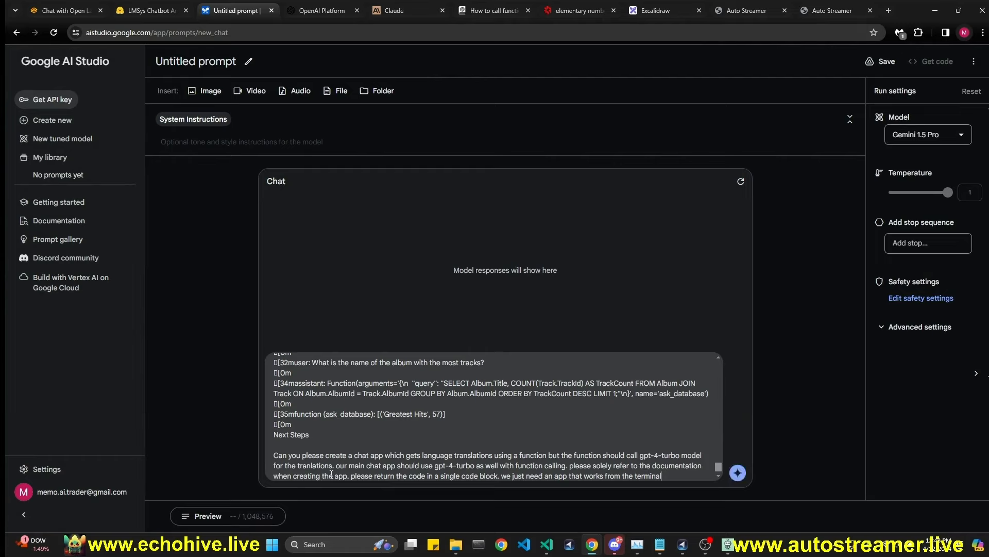
left_click(737, 473)
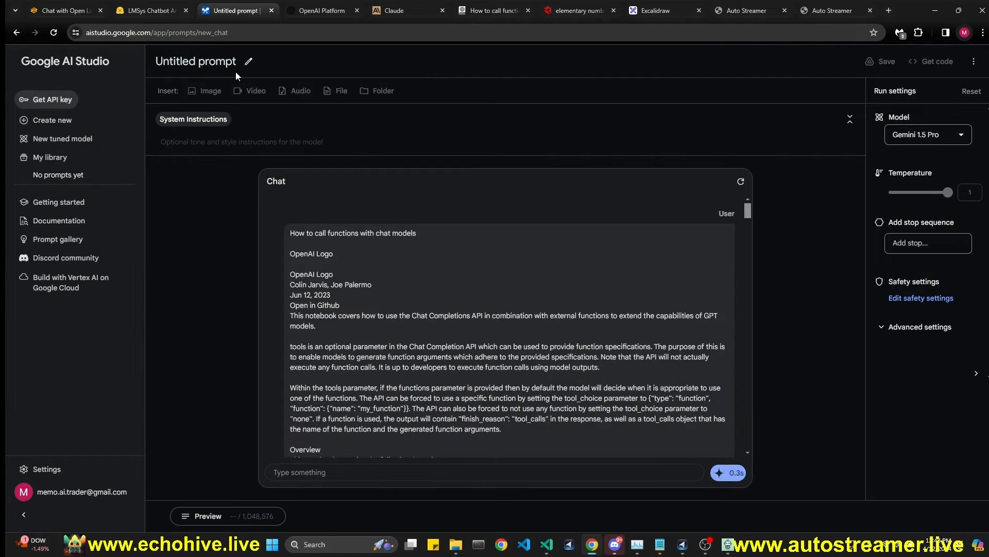
Step: Start a new Chatbot Arena round and send the chat-app prompt to both models
left_click(62, 11)
left_click(275, 395)
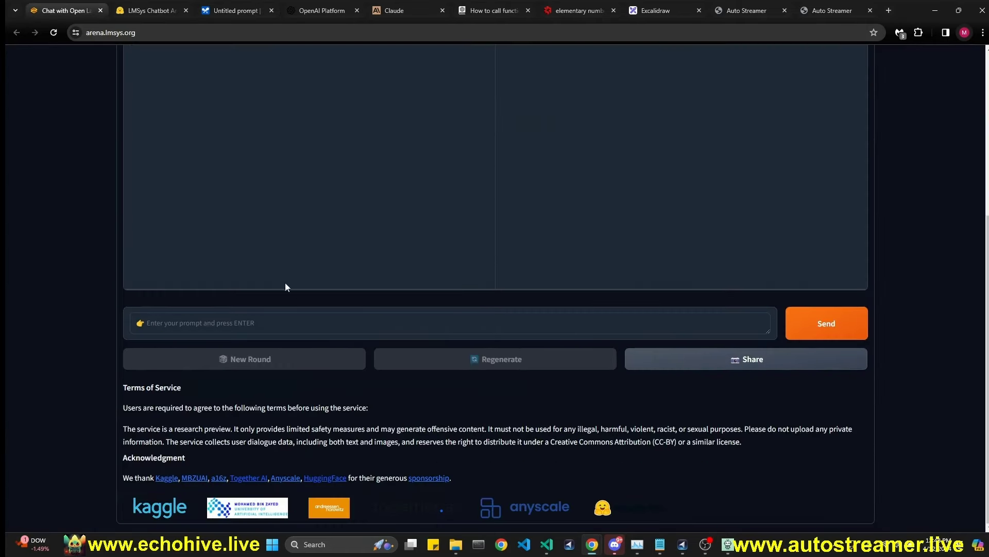
key("ctrl+v")
left_click(820, 384)
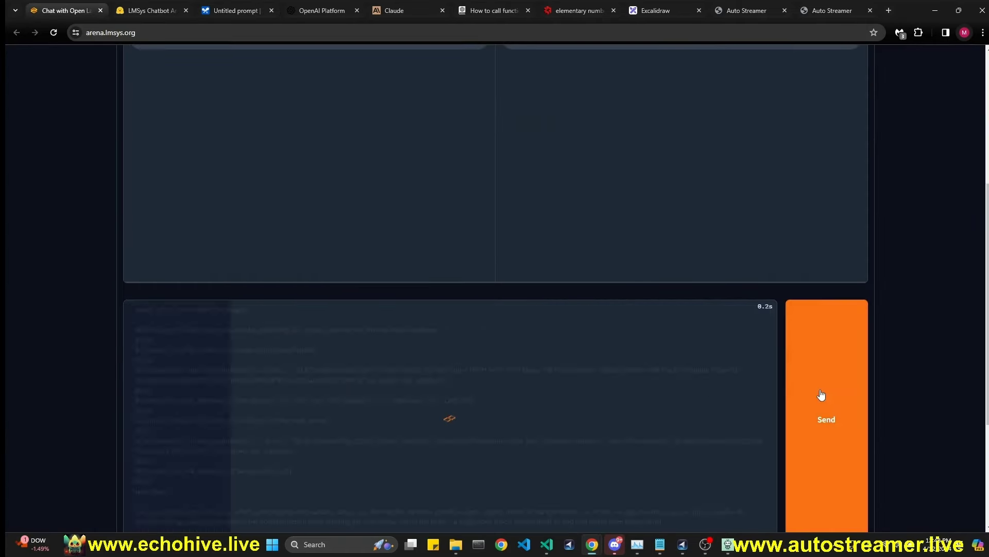
key("ctrl+4")
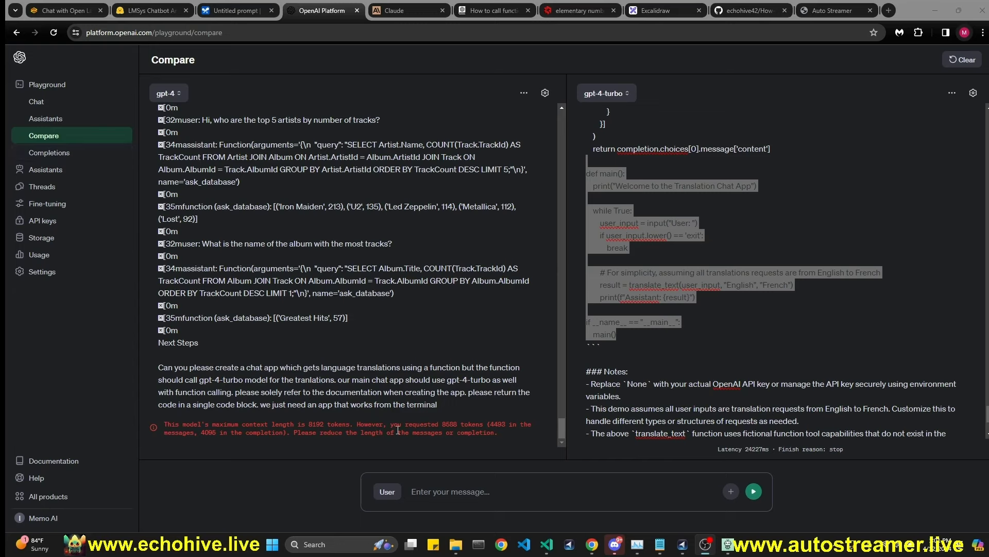
Step: Read gpt-4's error: 8588 tokens requested against the 8192-token context limit
left_click_drag(388, 426, 466, 426)
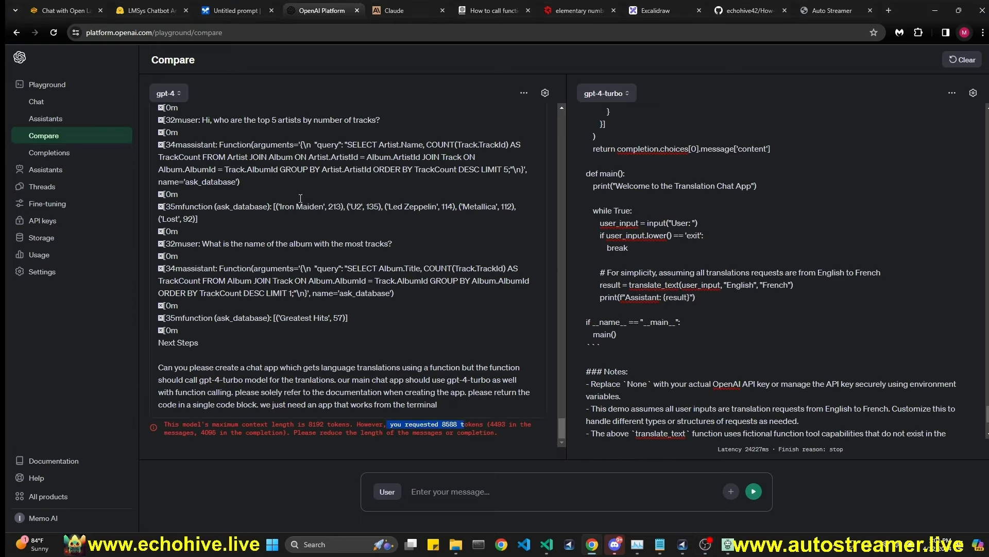
left_click(651, 337)
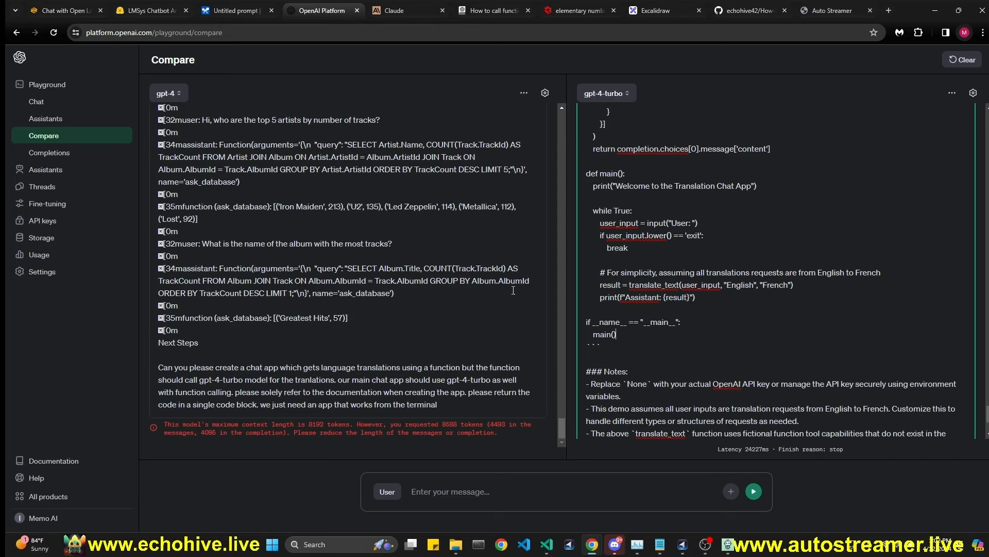
Step: Inspect main.py's tools block and translate_text function signature without editing them
key("alt+Tab")
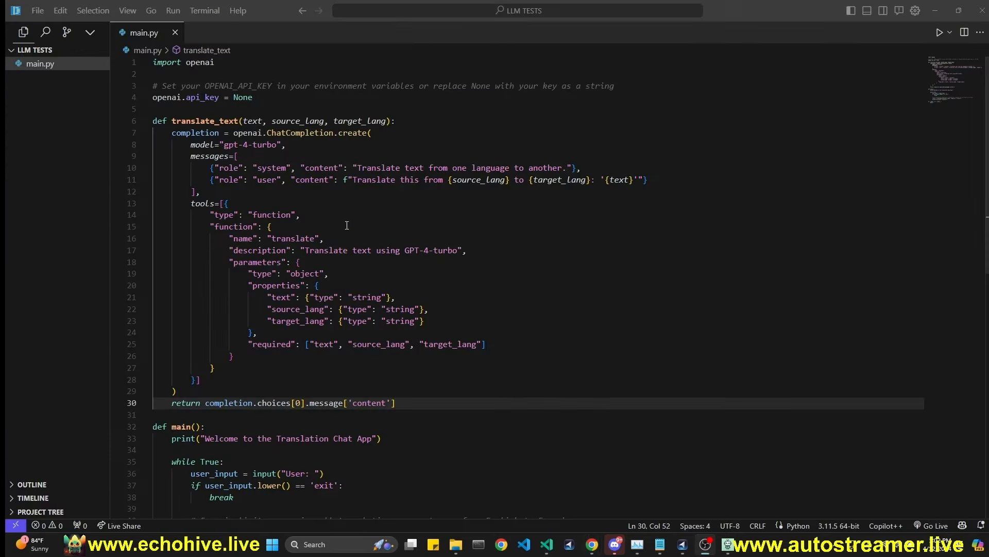
left_click_drag(265, 208, 448, 369)
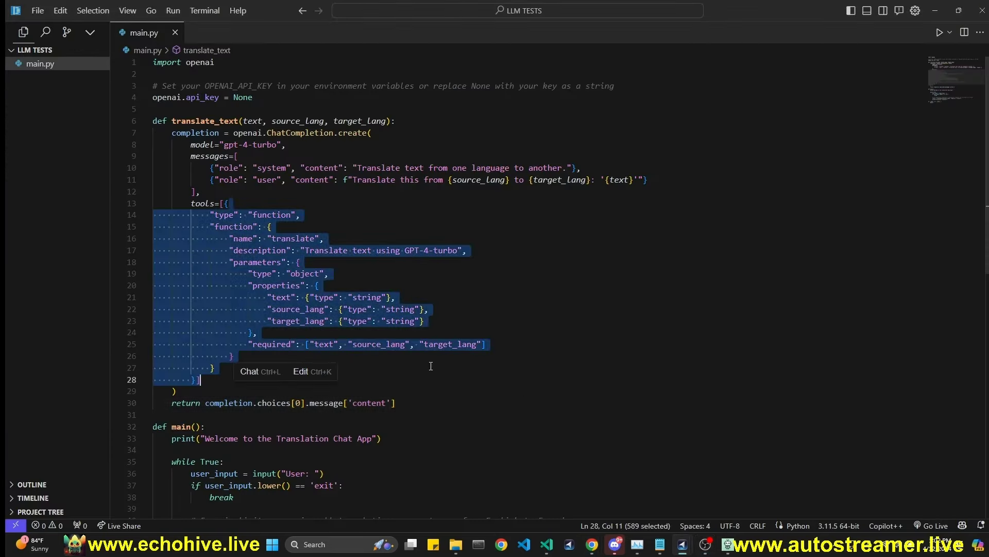
left_click(498, 368)
scroll(497, 369, "down", 4)
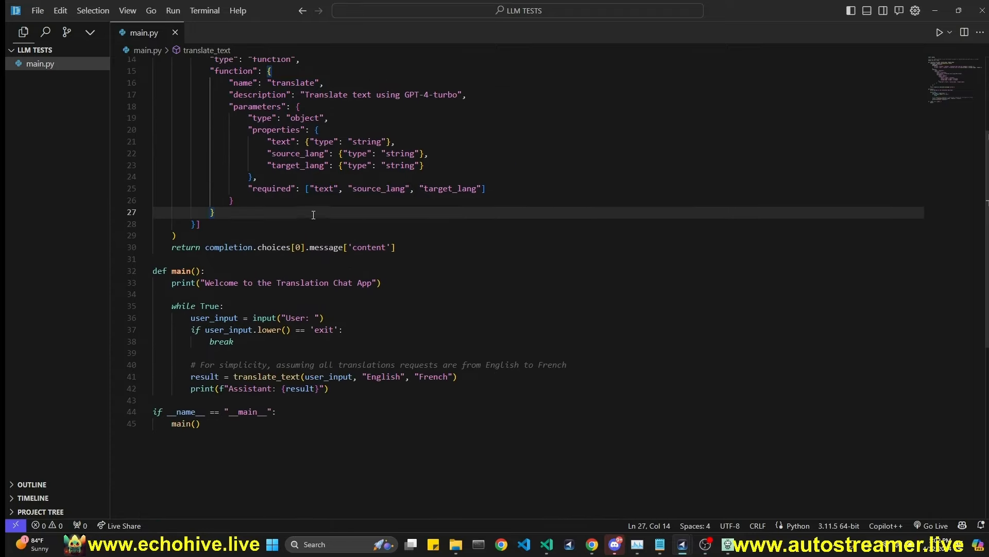
scroll(320, 221, "up", 2)
scroll(289, 371, "up", 2)
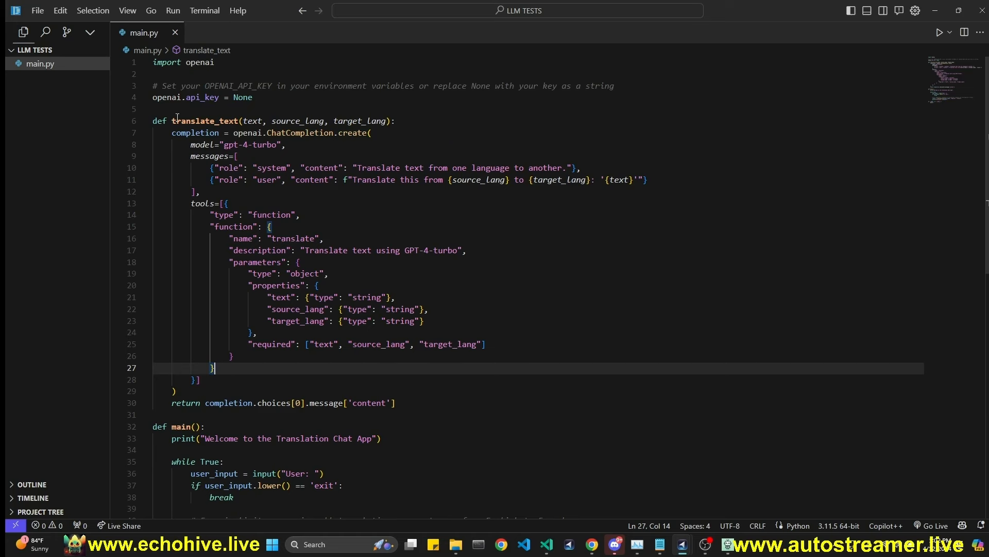
left_click_drag(168, 122, 283, 122)
left_click_drag(272, 238, 324, 239)
scroll(320, 257, "down", 3)
scroll(312, 331, "up", 3)
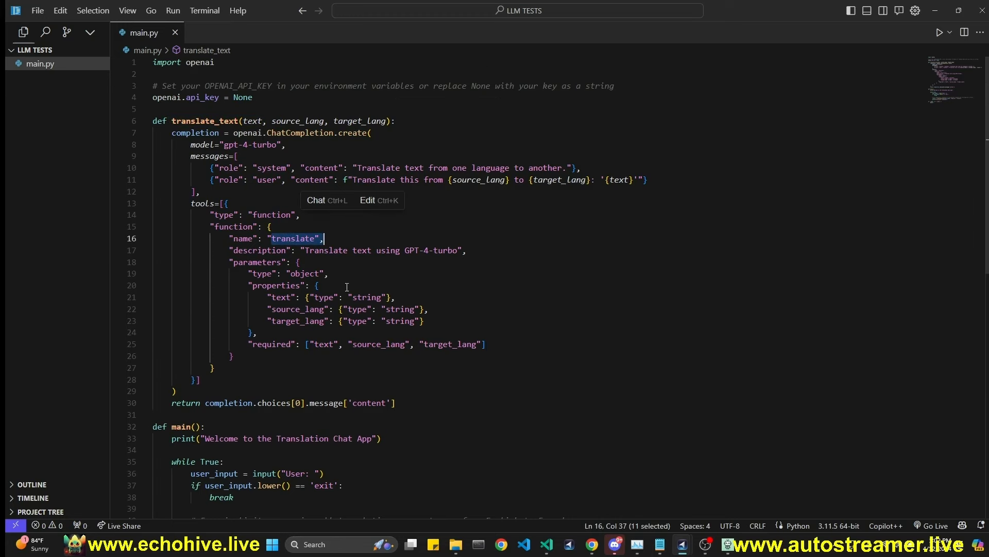
Step: Scroll up to Claude's gpt-3.5-turbo translation code, then bring the LLM TESTS main.py window forward
left_click(592, 544)
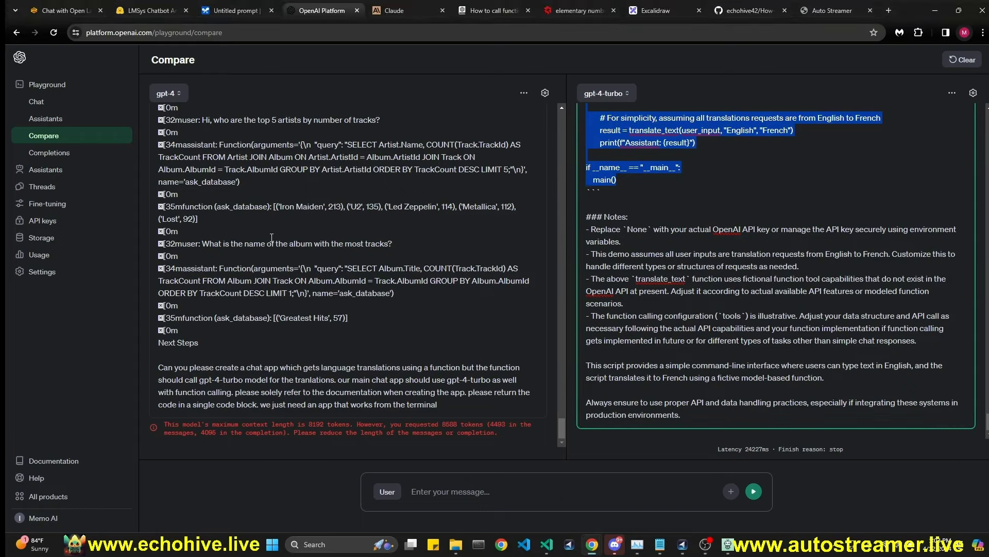
scroll(732, 256, "up", 10)
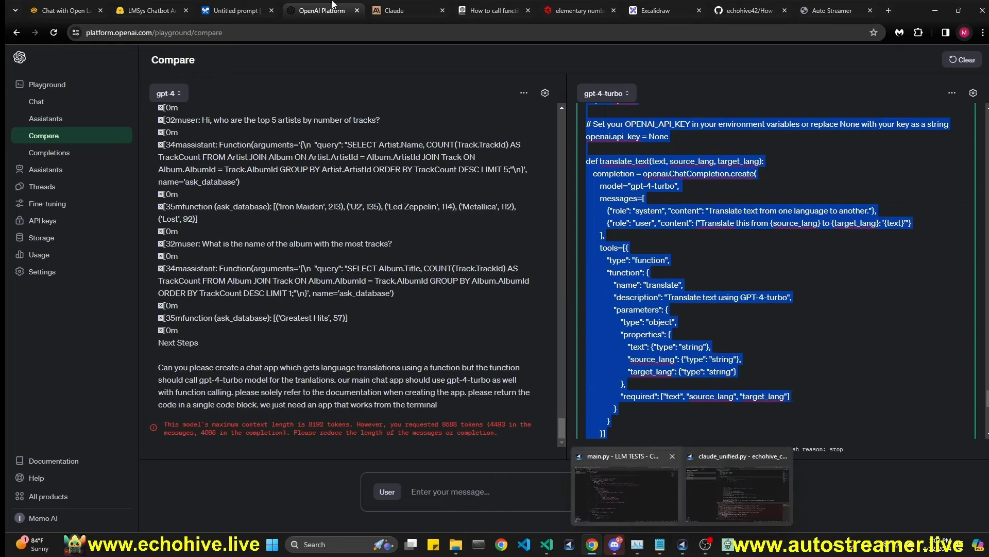
left_click(406, 10)
scroll(557, 270, "up", 15)
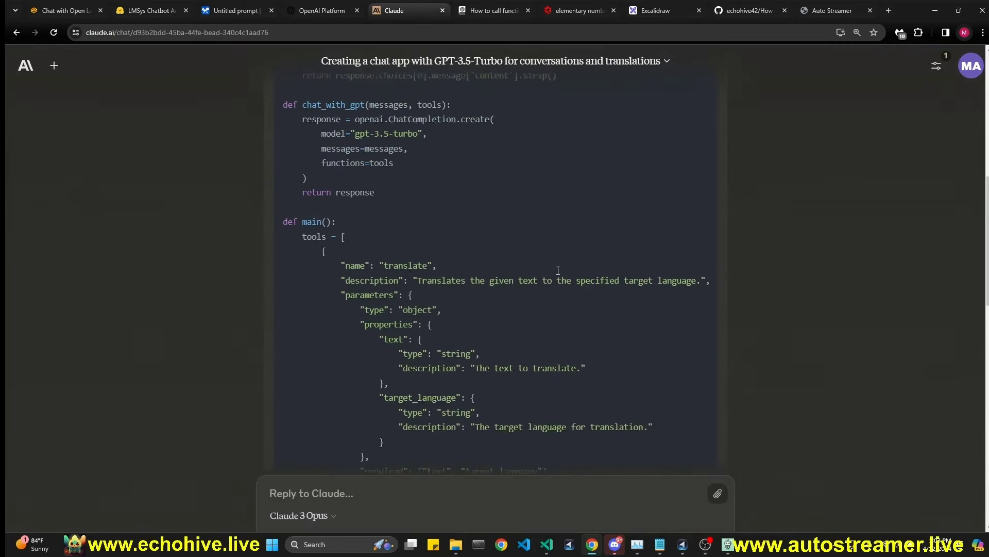
mouse_move(683, 546)
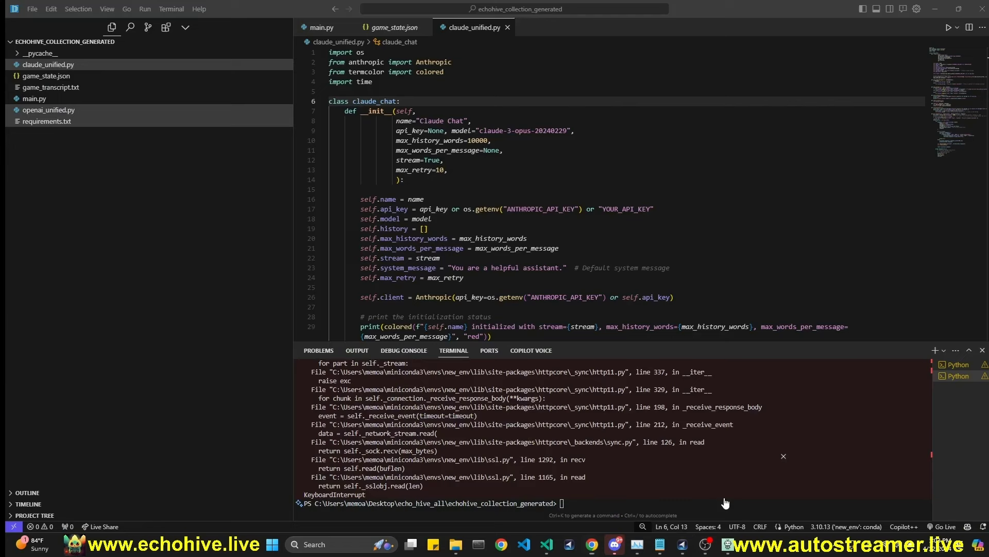
left_click(626, 487)
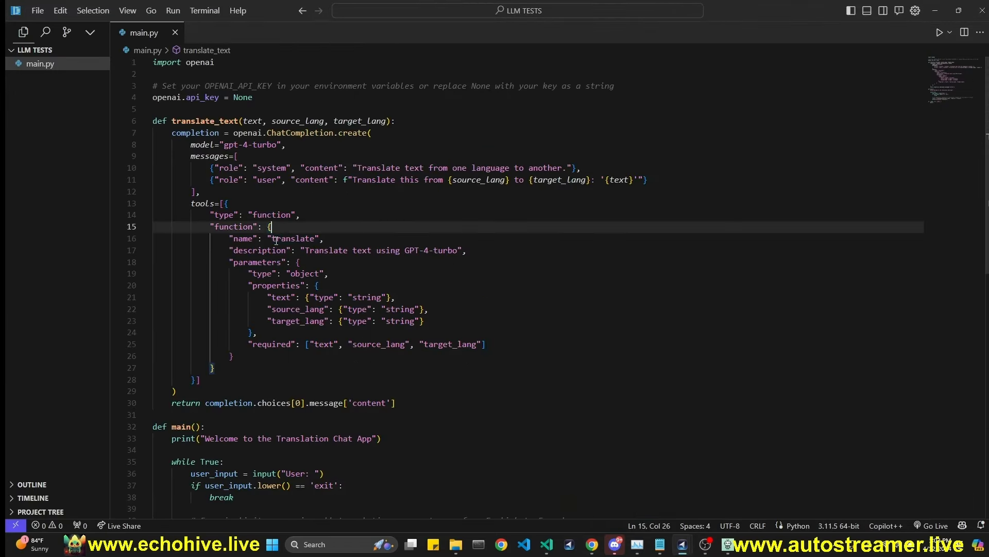
left_click_drag(324, 238, 276, 238)
scroll(258, 464, "down", 3)
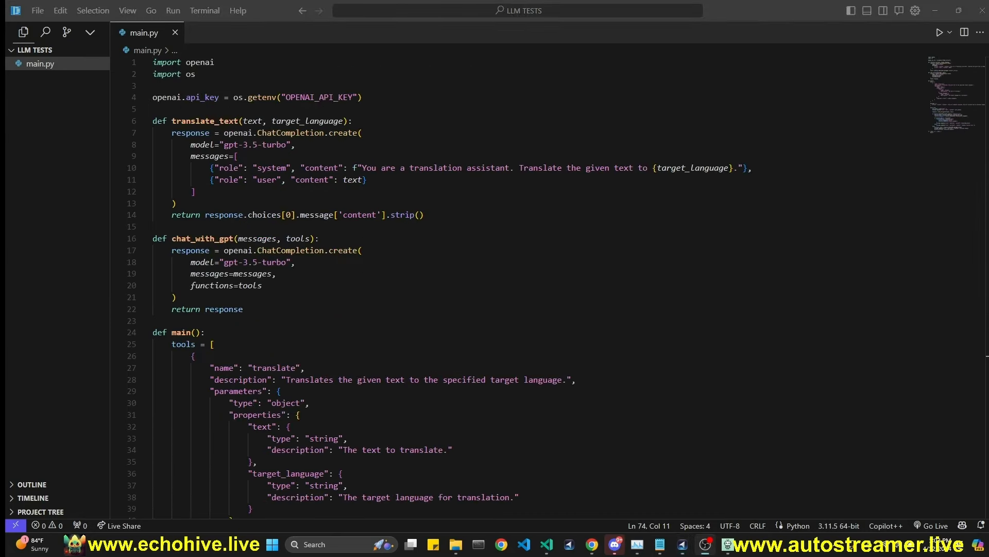
Step: Send the chat_with_gpt function from main.py to the AI chat with Ctrl+L
key("alt+Tab")
left_click_drag(152, 237, 243, 309)
key("ctrl+l")
key("alt+Tab")
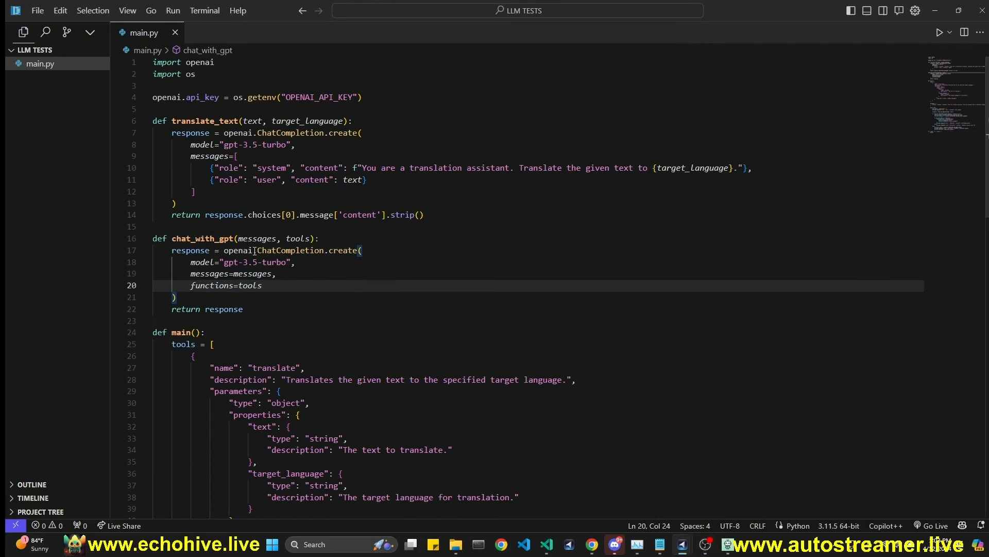
Step: Review the translate_text function and its call in the chat loop, scrolling down main.py
left_click_drag(190, 121, 280, 216)
left_click_drag(191, 286, 263, 286)
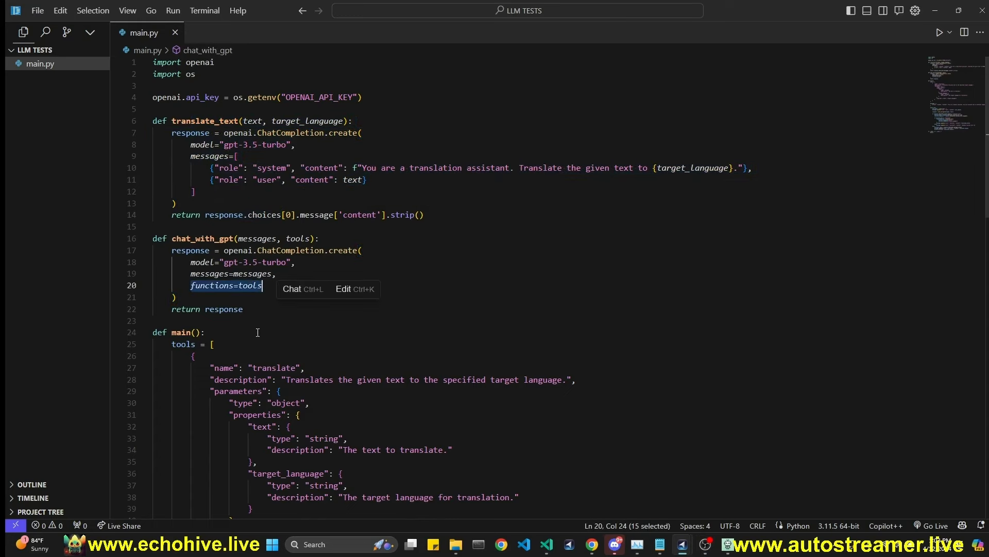
scroll(209, 220, "down", 6)
left_click_drag(210, 149, 310, 359)
scroll(311, 358, "down", 2)
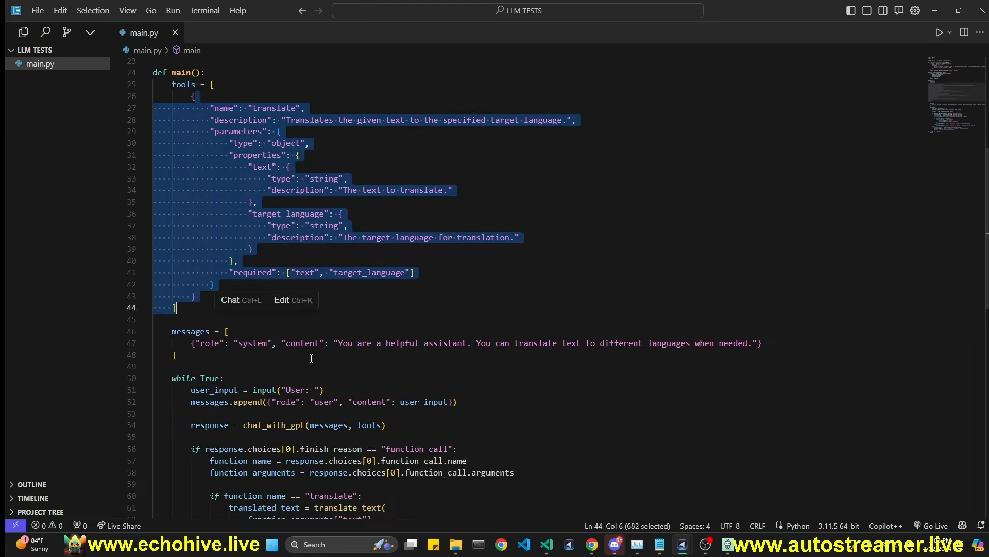
scroll(354, 330, "down", 4)
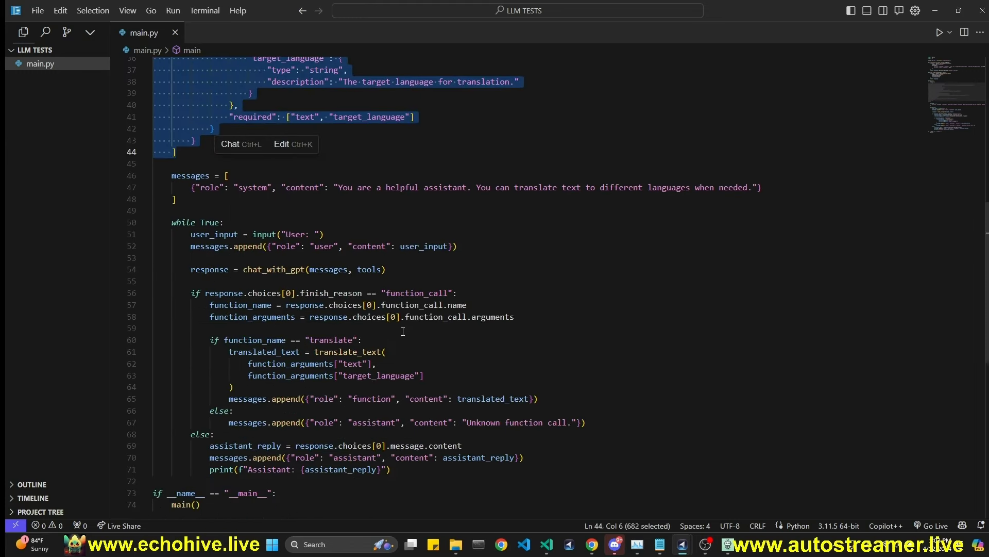
left_click_drag(238, 352, 386, 351)
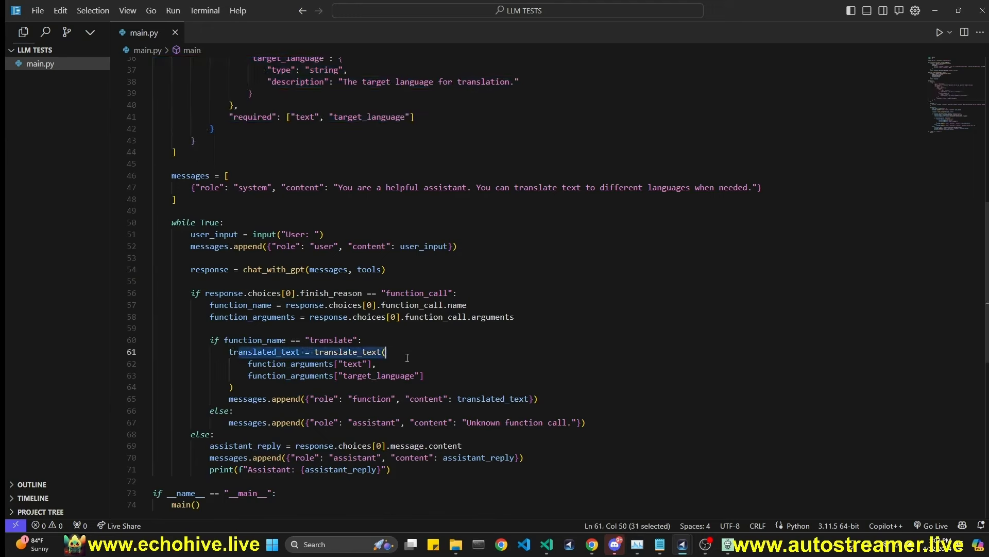
scroll(476, 361, "down", 3)
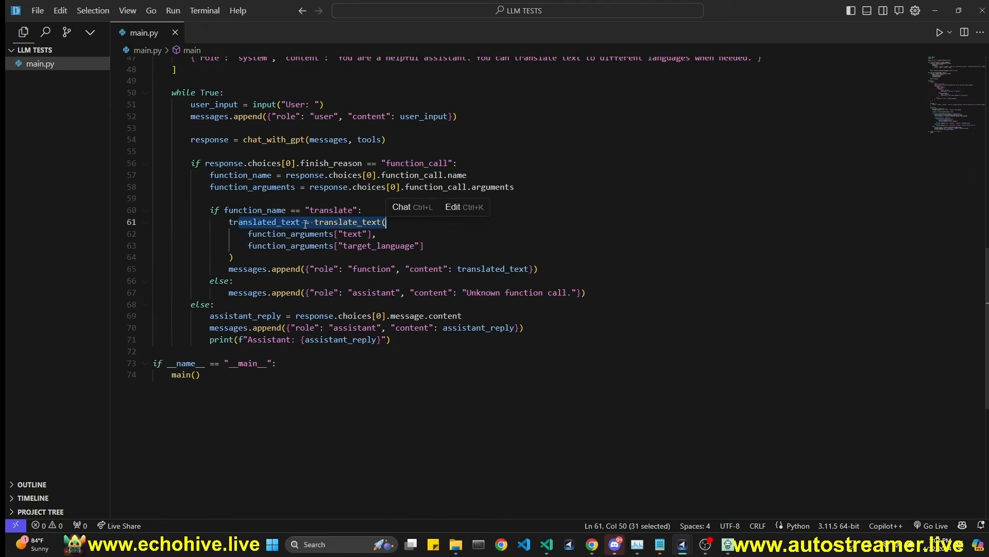
Step: Set a breakpoint at line 61, debug as Python File, and ask 'how do I say "hello" in french?'
left_click(116, 222)
left_click(483, 257)
key("F5")
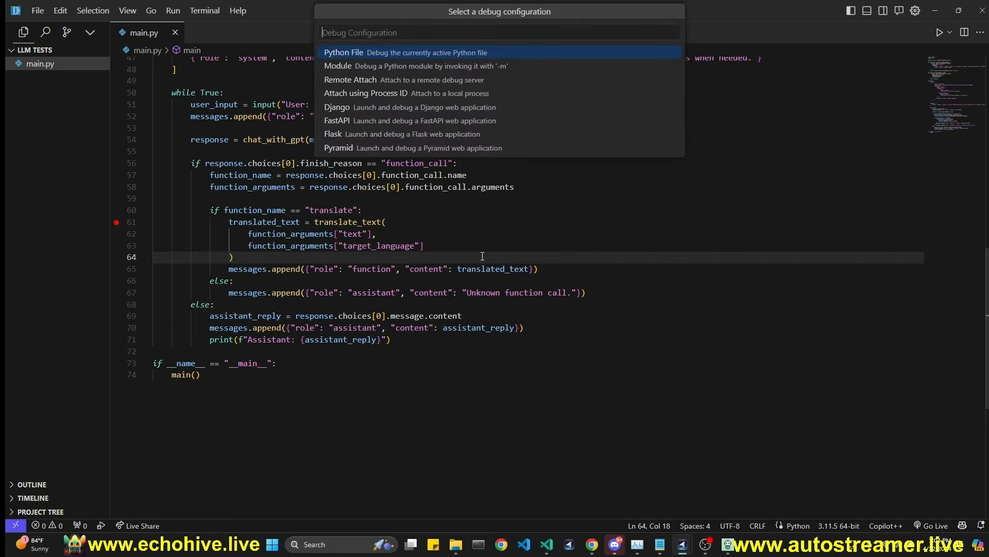
left_click(341, 50)
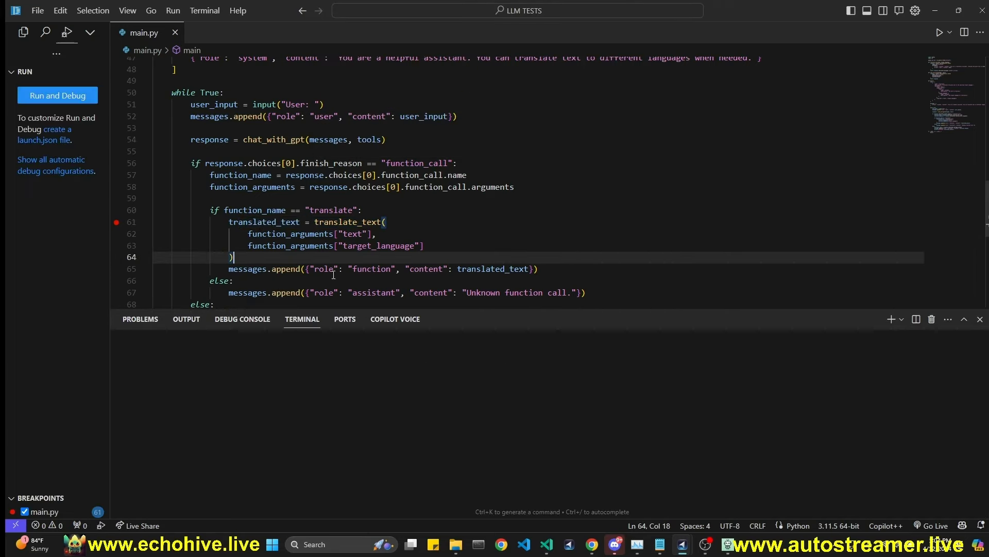
type("how do I say \"hello\" in french?")
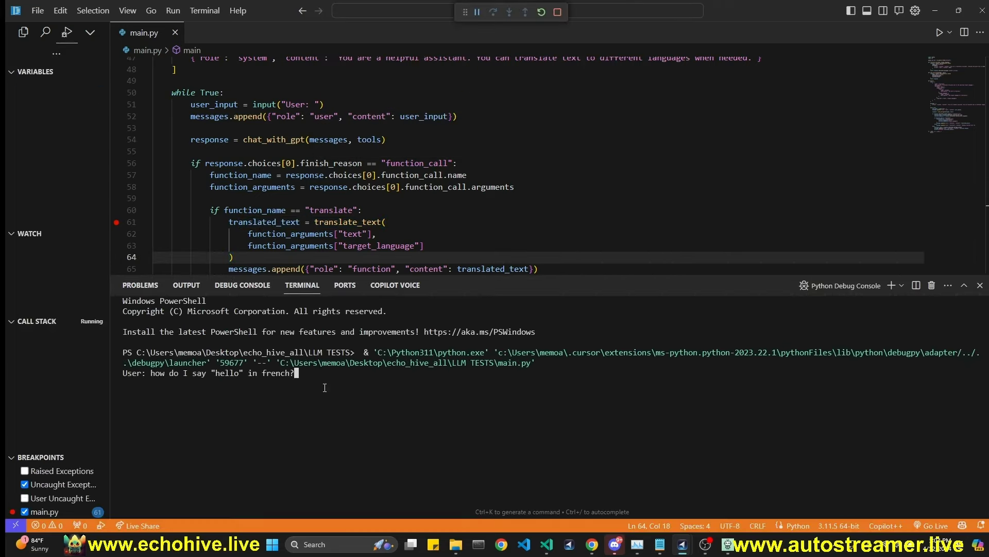
key("Return")
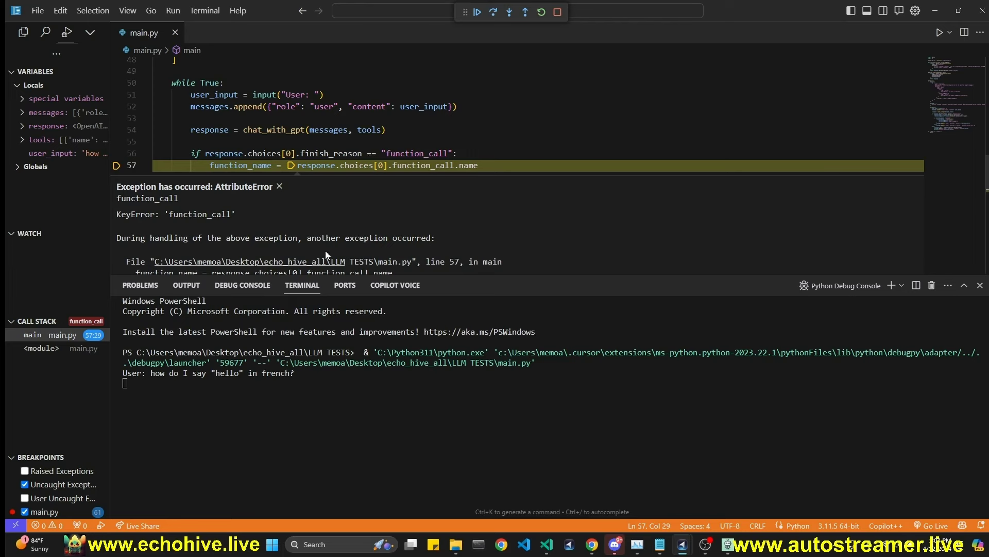
Step: Inspect the KeyError 'function_call' exception and stop the debug session
scroll(326, 250, "down", 1)
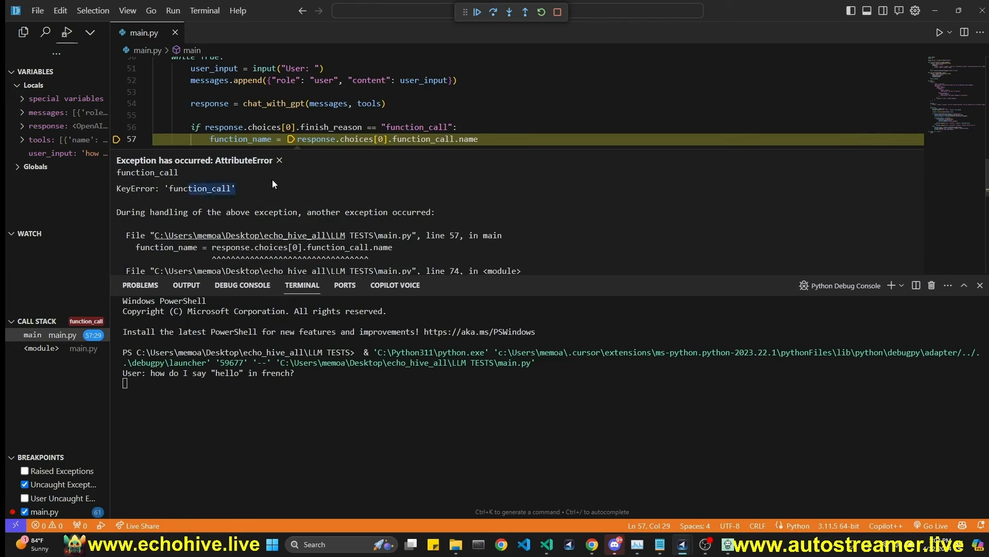
left_click_drag(117, 189, 293, 178)
left_click(557, 11)
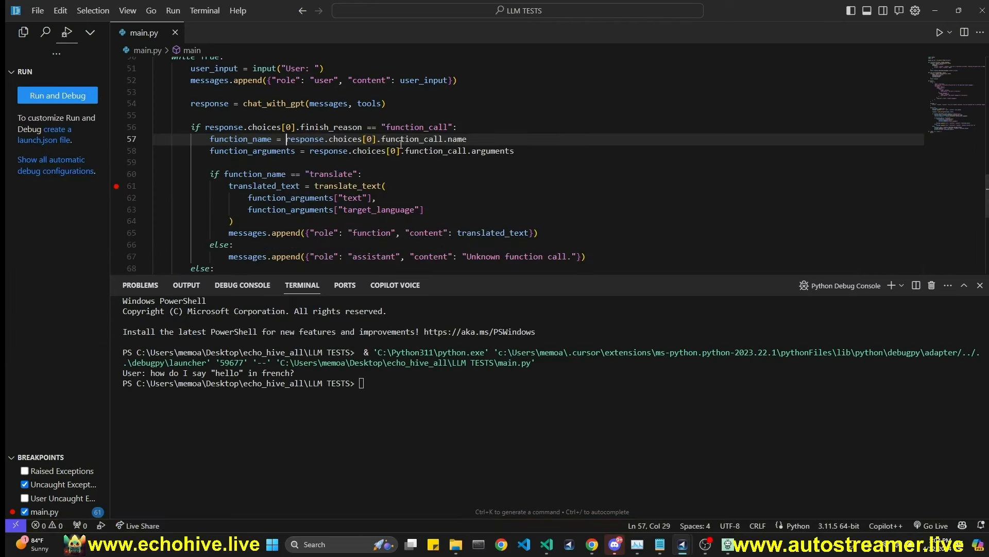
scroll(401, 158, "up", 5)
scroll(323, 201, "up", 3)
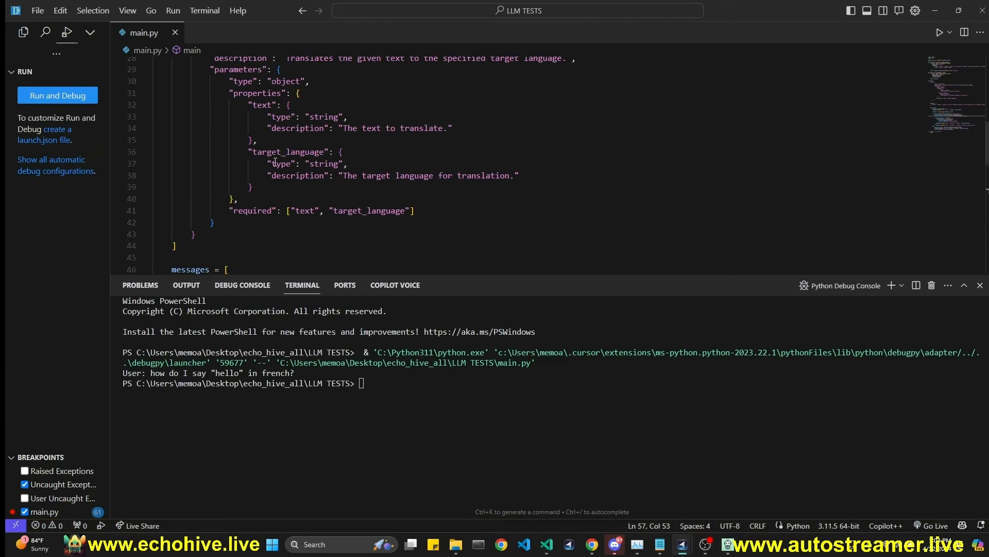
scroll(271, 166, "up", 3)
scroll(232, 175, "down", 6)
scroll(206, 183, "up", 9)
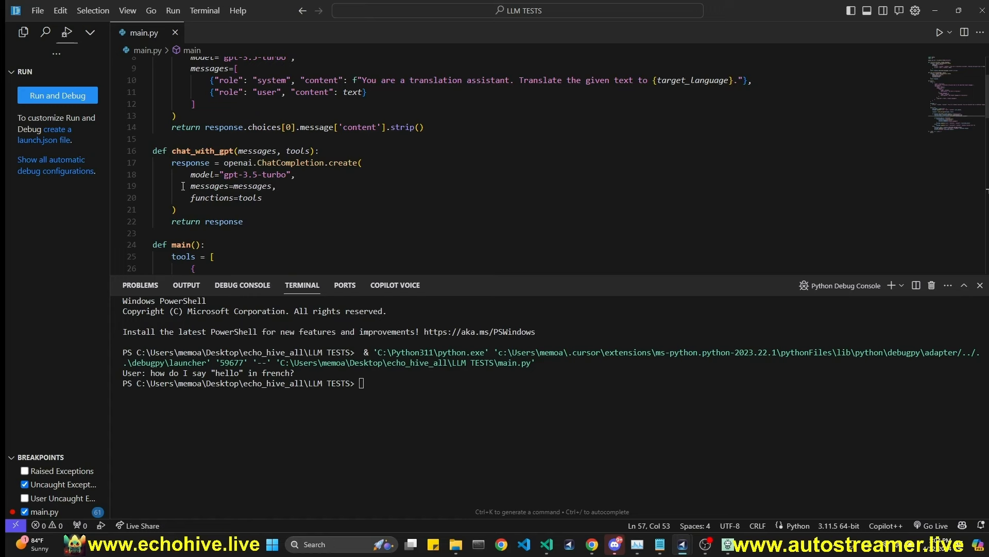
Step: Check the functions=tools argument on line 20, then bring Chrome to the front
left_click_drag(190, 198, 263, 198)
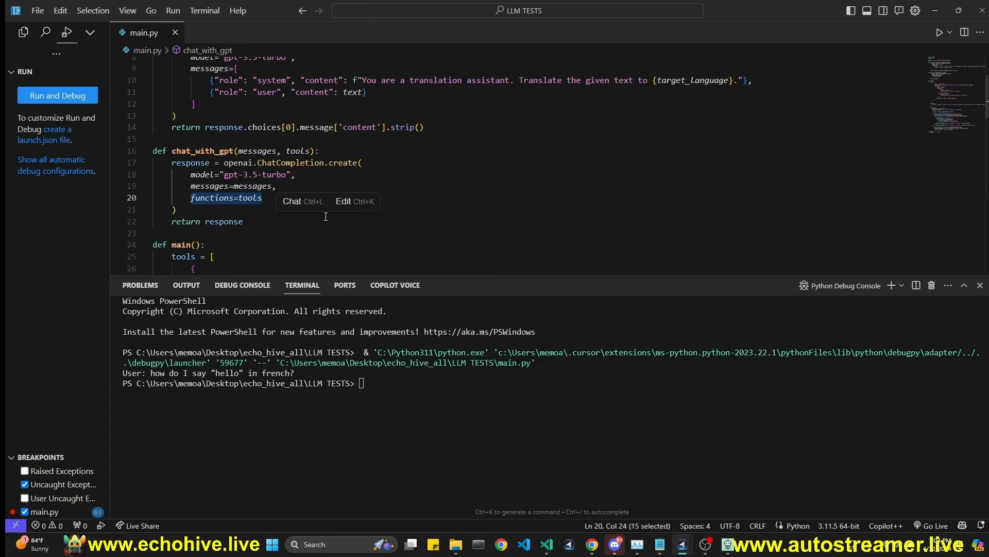
left_click(522, 197)
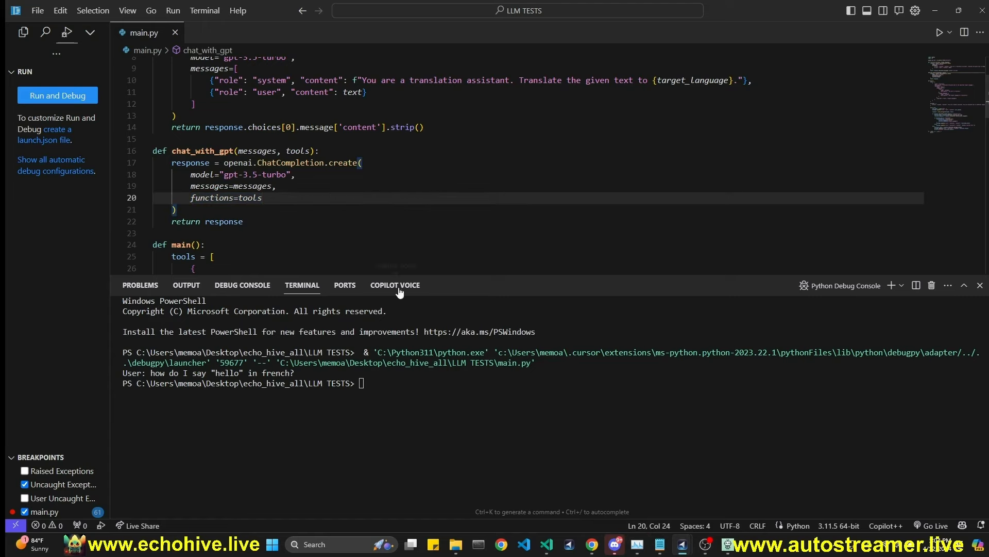
mouse_move(592, 553)
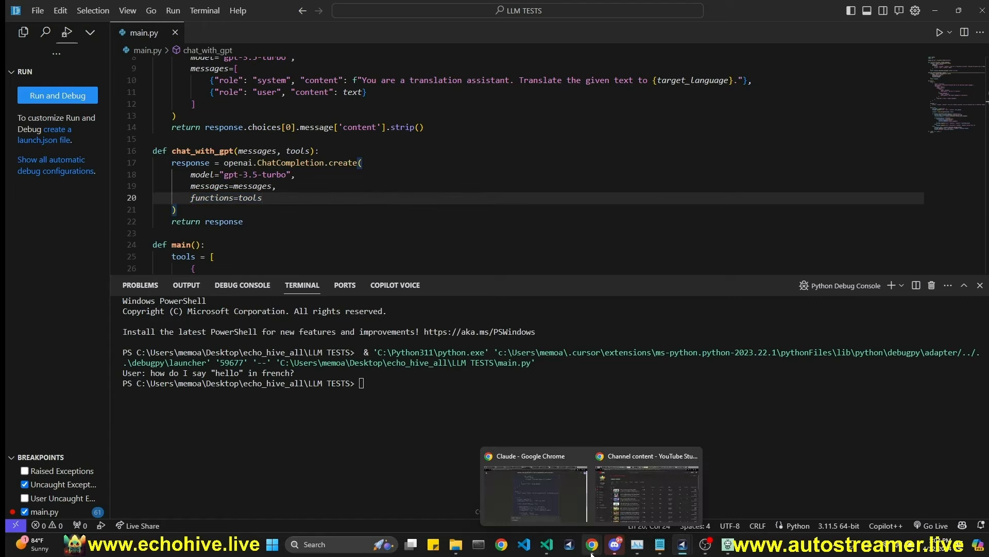
left_click(554, 497)
Step: Review the new translate_text function and its messages list in main.py
left_click(249, 13)
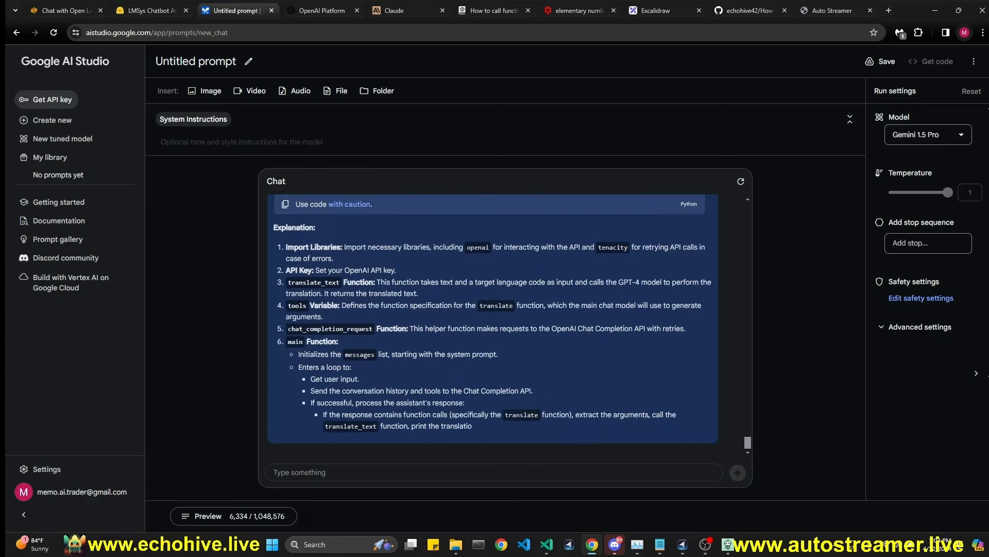
key("alt+Tab")
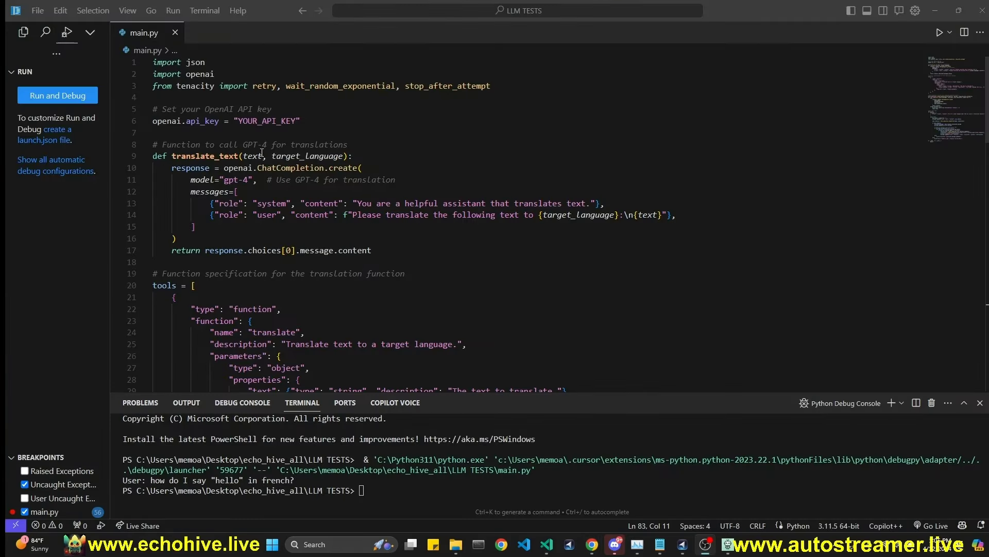
left_click_drag(193, 159, 295, 252)
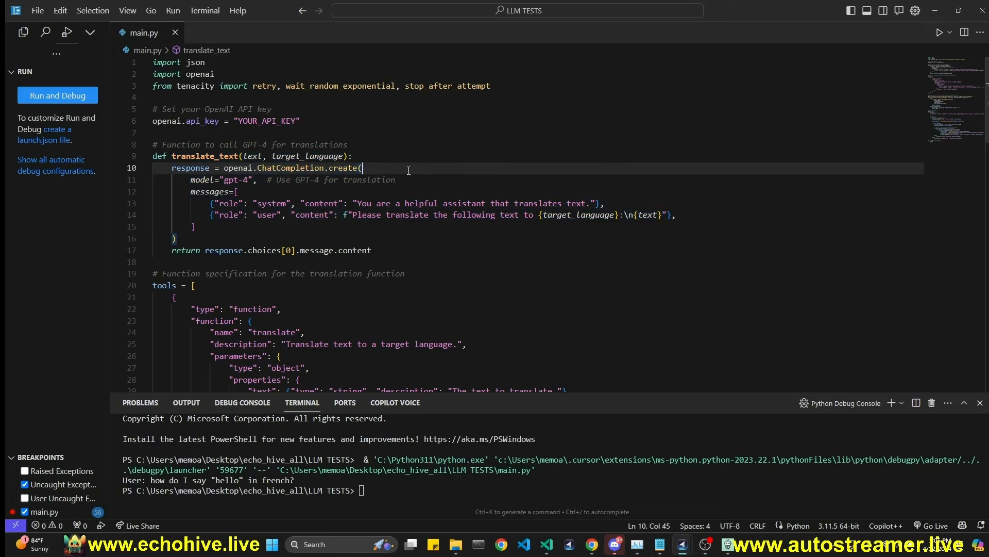
left_click(225, 204)
left_click_drag(225, 204, 176, 239)
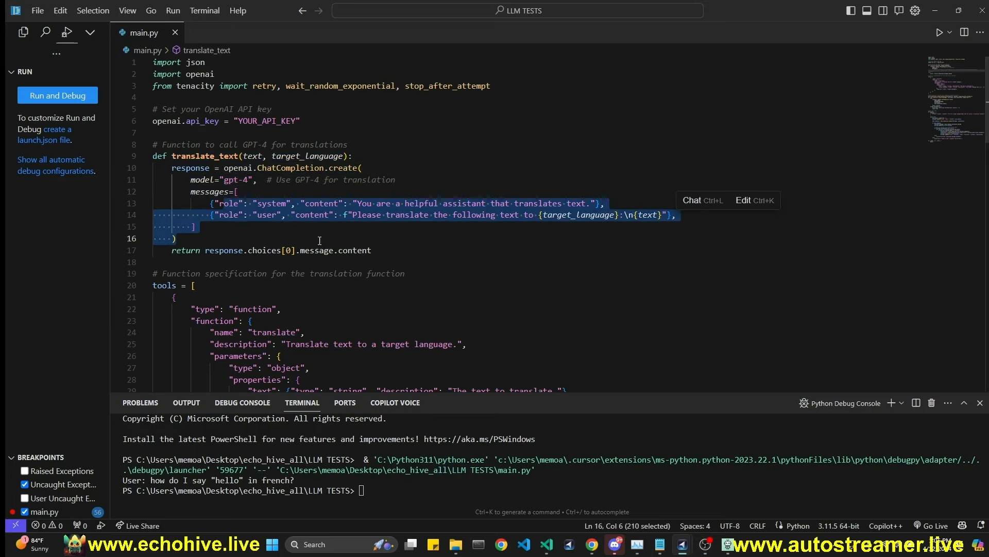
scroll(304, 165, "down", 4)
left_click_drag(185, 142, 307, 255)
Step: Rename the tool on line 24 from 'translate' to 'translate_text'
left_click(315, 189)
scroll(277, 190, "up", 4)
scroll(297, 251, "down", 2)
left_click(297, 254)
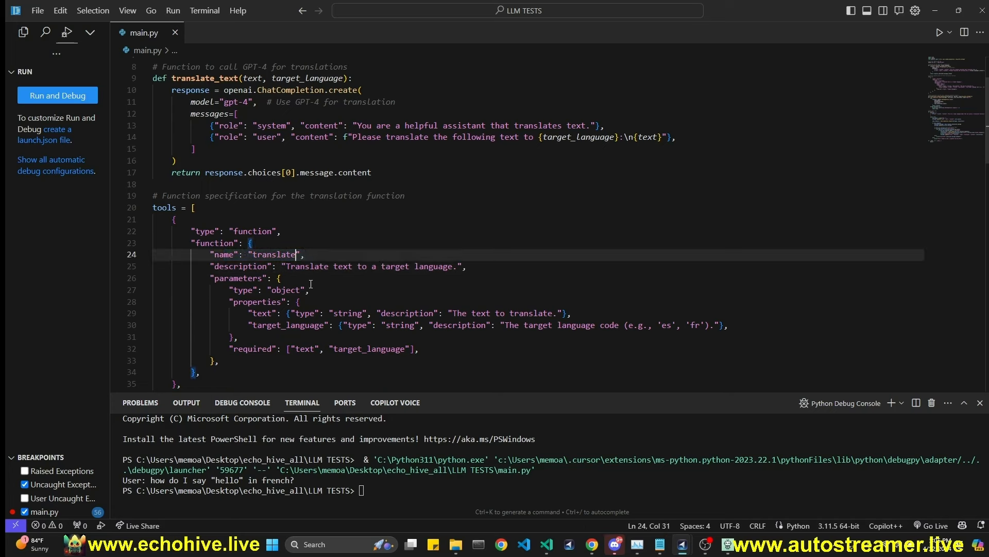
type("_text")
Step: Review the API call arguments on lines 43-46, including the tools argument
scroll(289, 278, "down", 7)
left_click_drag(209, 218, 324, 253)
left_click_drag(214, 242, 267, 253)
scroll(276, 276, "down", 4)
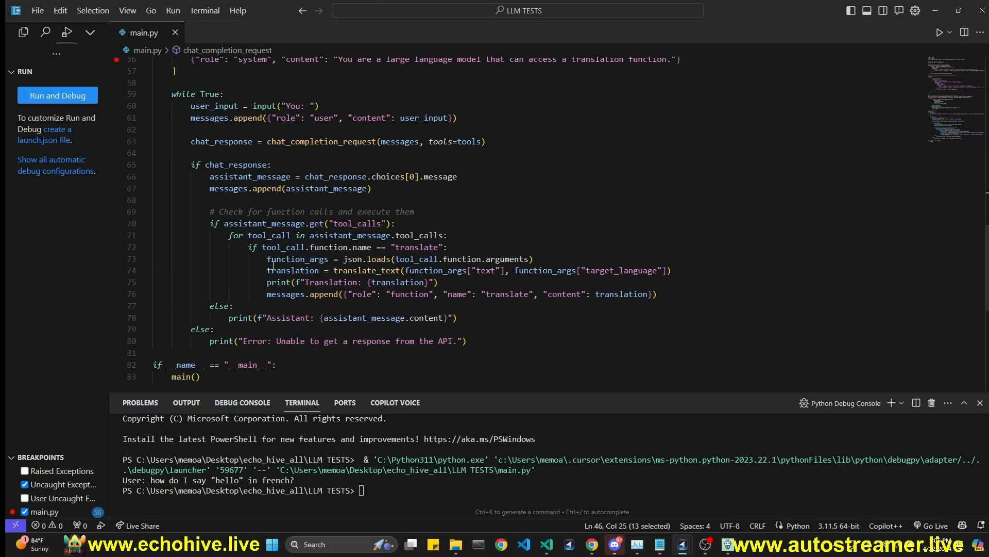
scroll(276, 275, "down", 7)
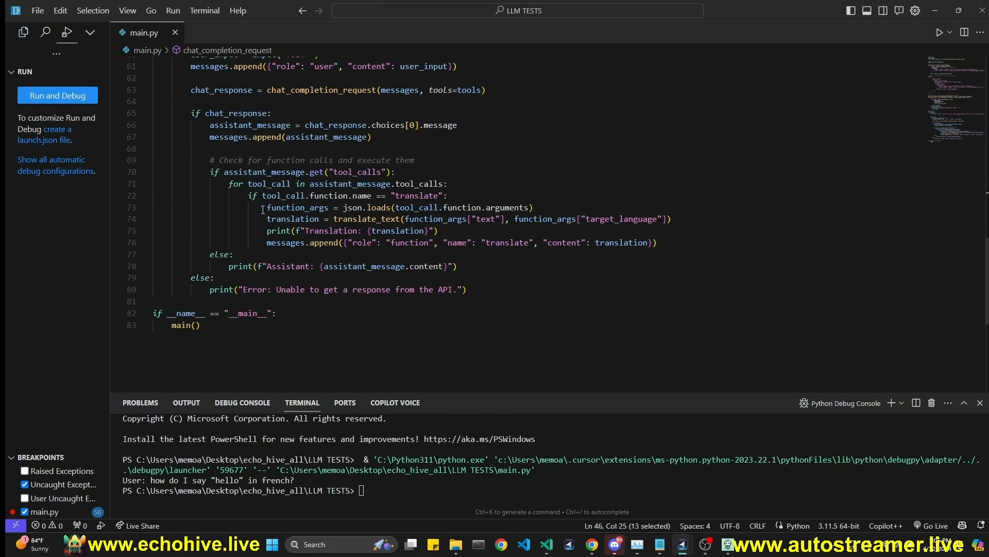
Step: Set a breakpoint on the line-71 tool-call loop, start debugging, and remove the line-56 breakpoint
left_click(116, 184)
left_click(463, 184)
key("F5")
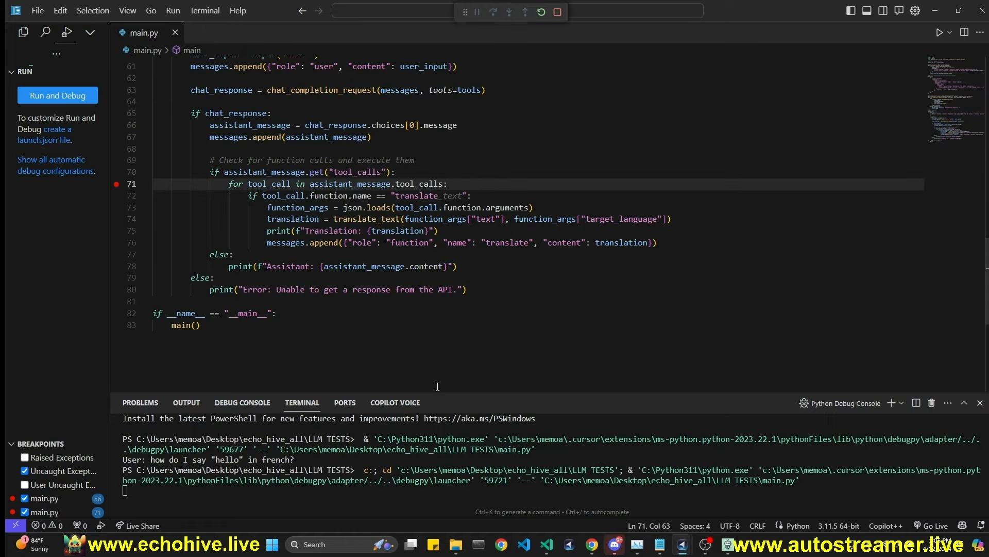
left_click_drag(438, 393, 438, 230)
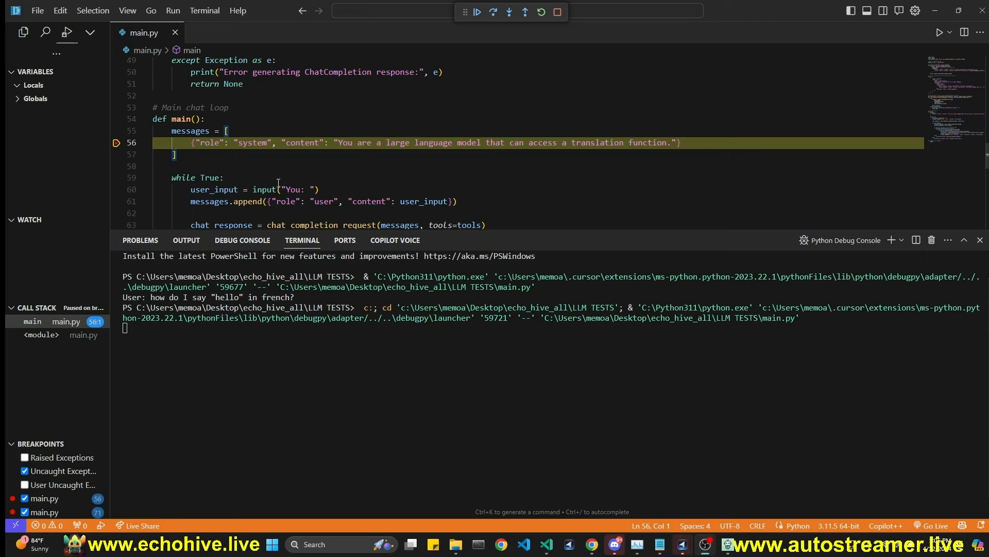
left_click(116, 142)
scroll(218, 169, "up", 6)
scroll(218, 169, "down", 7)
scroll(218, 169, "up", 5)
left_click_drag(217, 169, 282, 181)
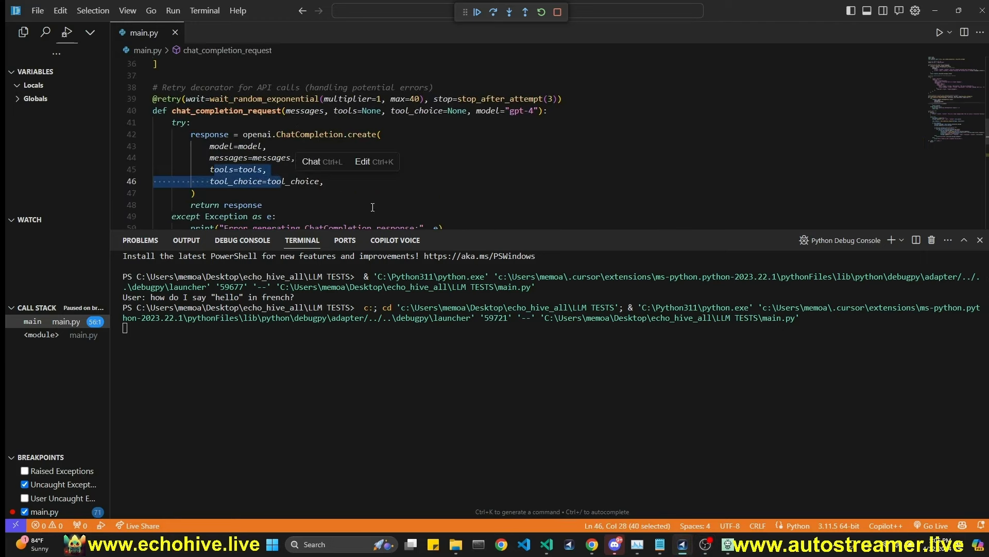
Step: Continue the run, ask how to say "hello" in French, then stop after the API key error
left_click(477, 11)
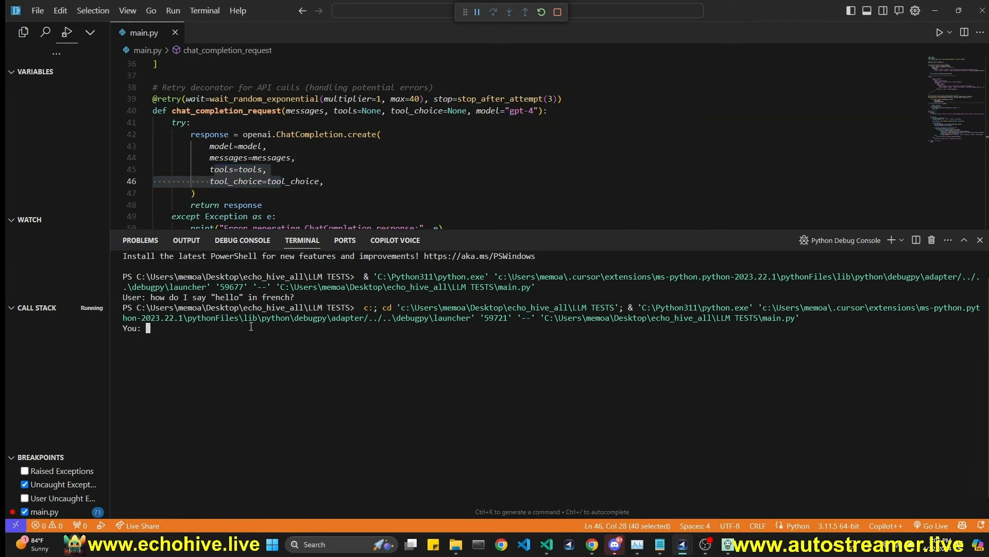
type("how cna I say \"hello\" in french?")
key("Return")
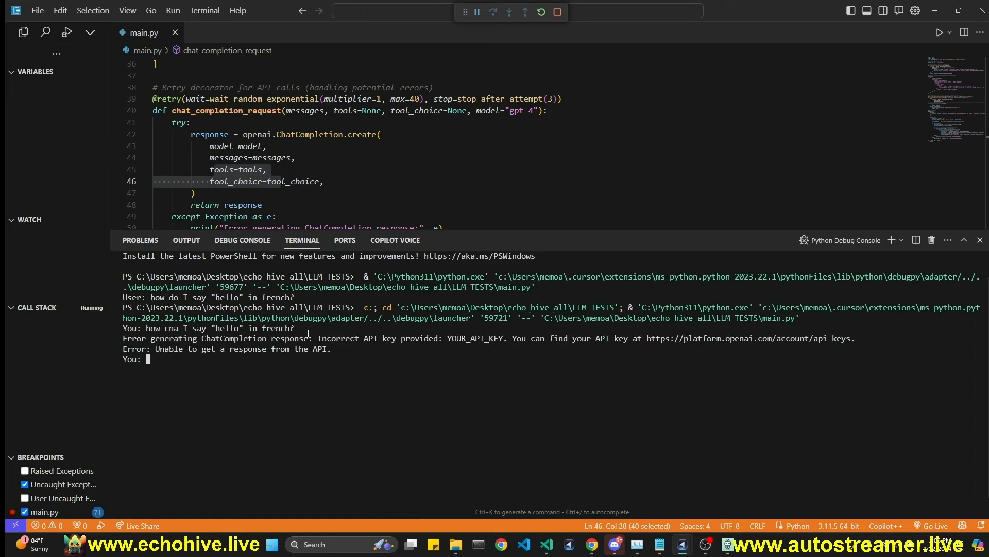
scroll(610, 109, "up", 12)
left_click(558, 12)
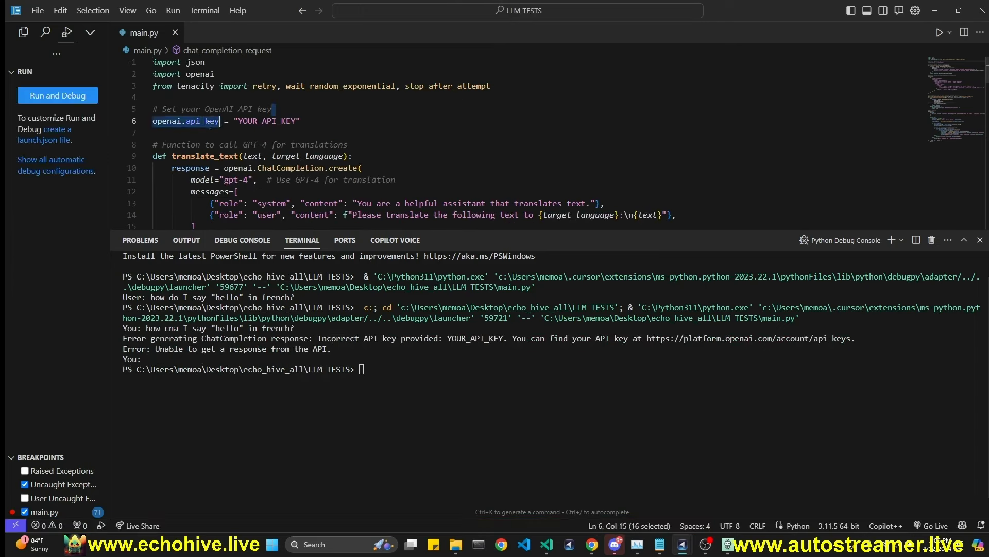
Step: Delete the placeholder api_key assignment on line 6 and rerun the debugger
left_click_drag(275, 109, 154, 121)
key("Delete")
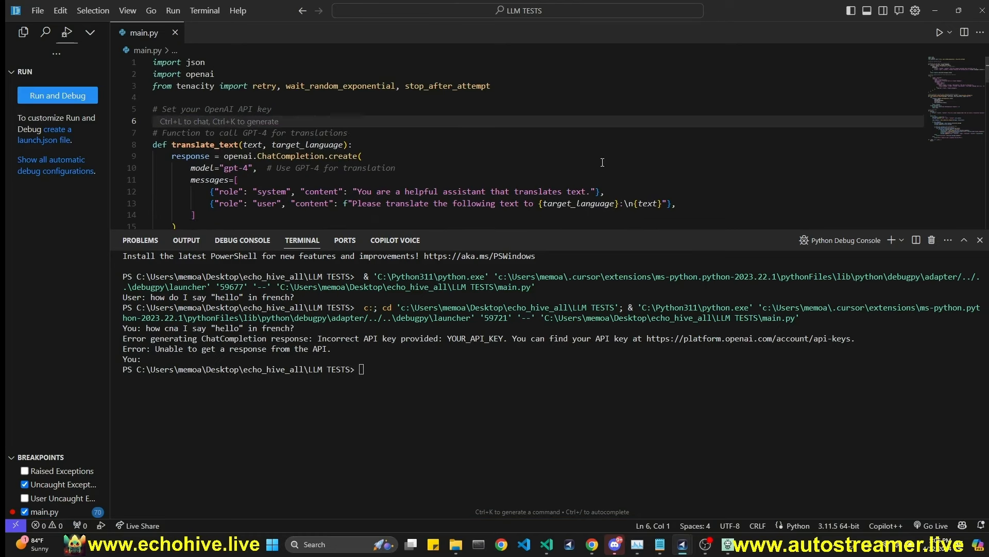
key("BackSpace")
left_click(603, 155)
key("F5")
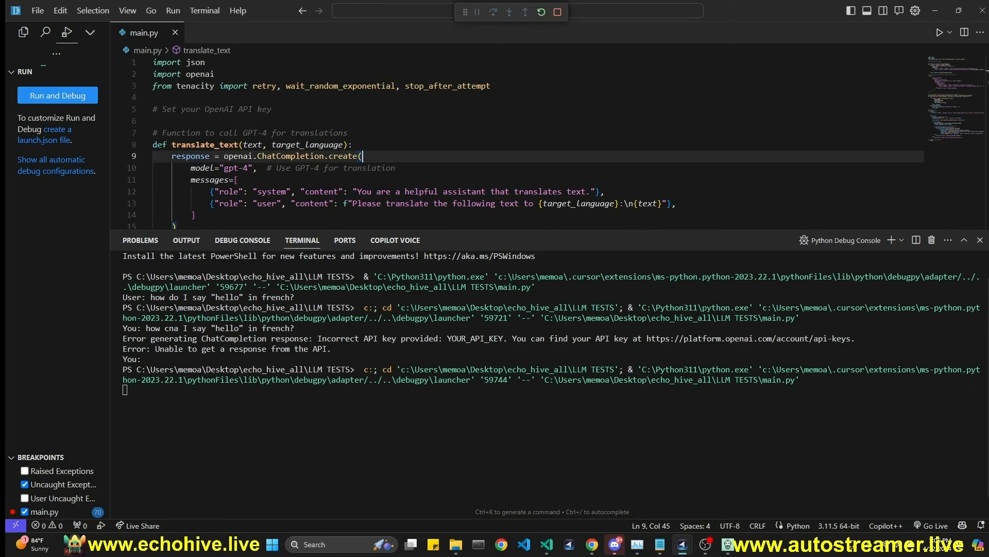
Step: Ask how to say "hello" in French and step through the tool-call loop
type("how do I say \"hello\" in french?")
key("Return")
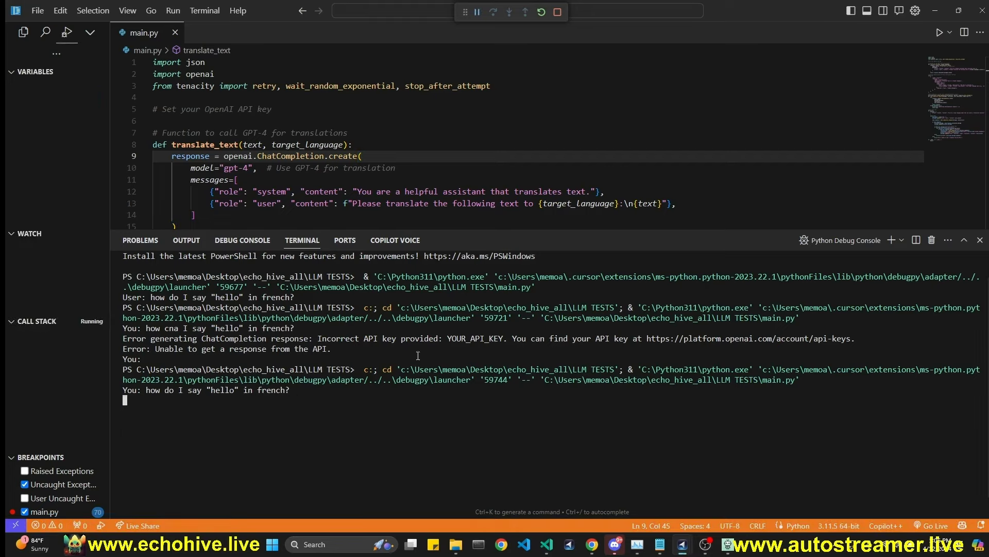
scroll(466, 199, "down", 6)
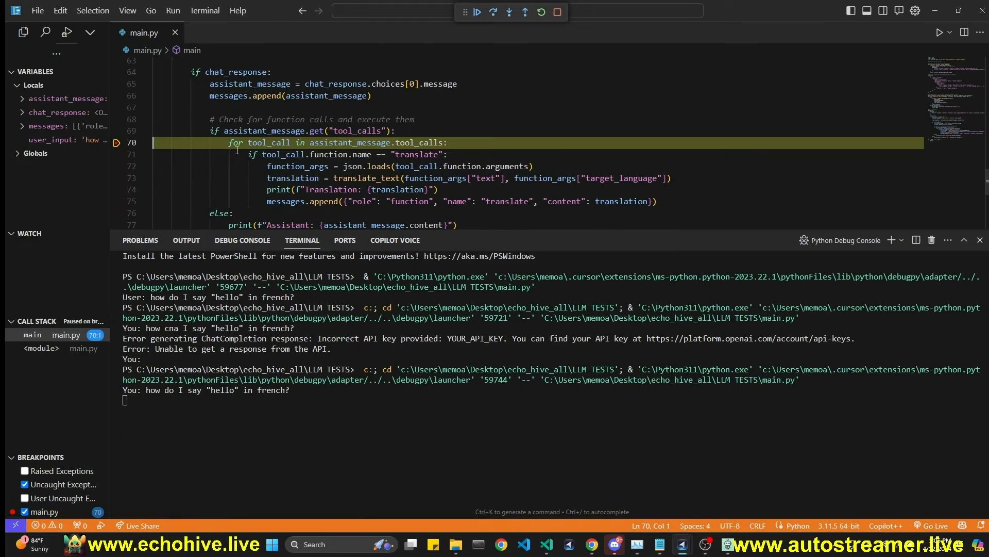
left_click(493, 12)
left_click(493, 13)
left_click(493, 13)
left_click_drag(449, 229, 449, 429)
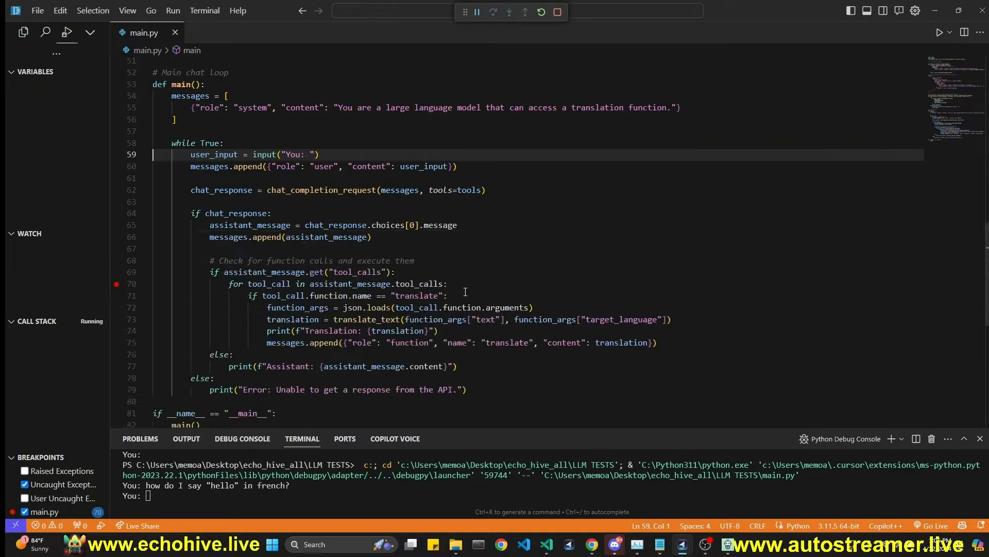
scroll(460, 190, "down", 5)
scroll(459, 190, "up", 4)
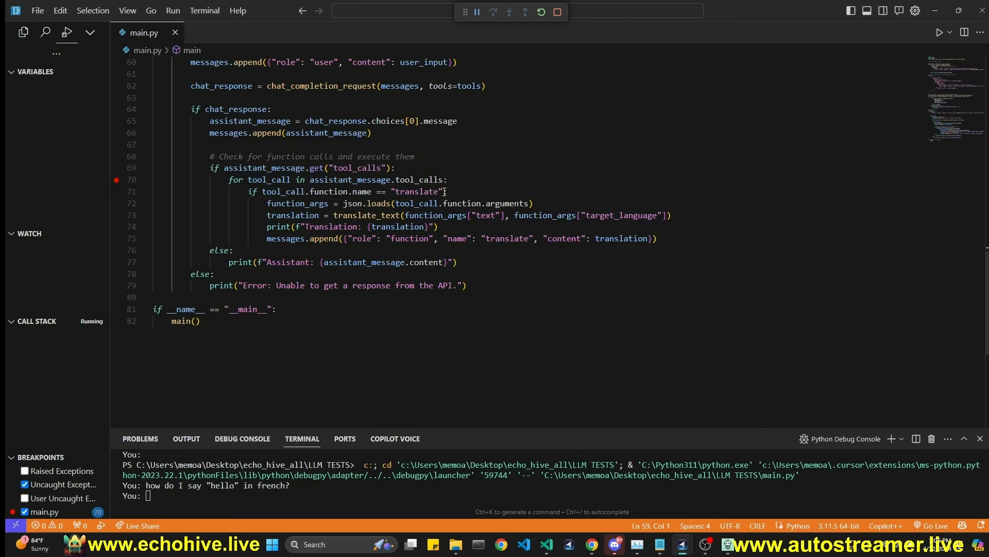
Step: Change the line-71 check to 'translate_text', restart debugging, and ask the French question again
left_click(442, 192)
type("_text")
key("ctrl+shift+F5")
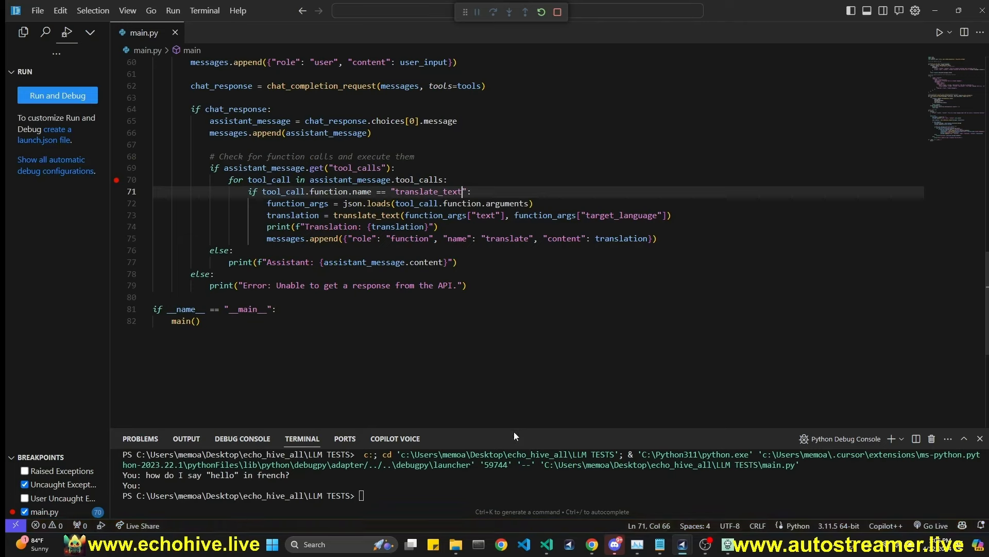
left_click_drag(519, 427, 519, 229)
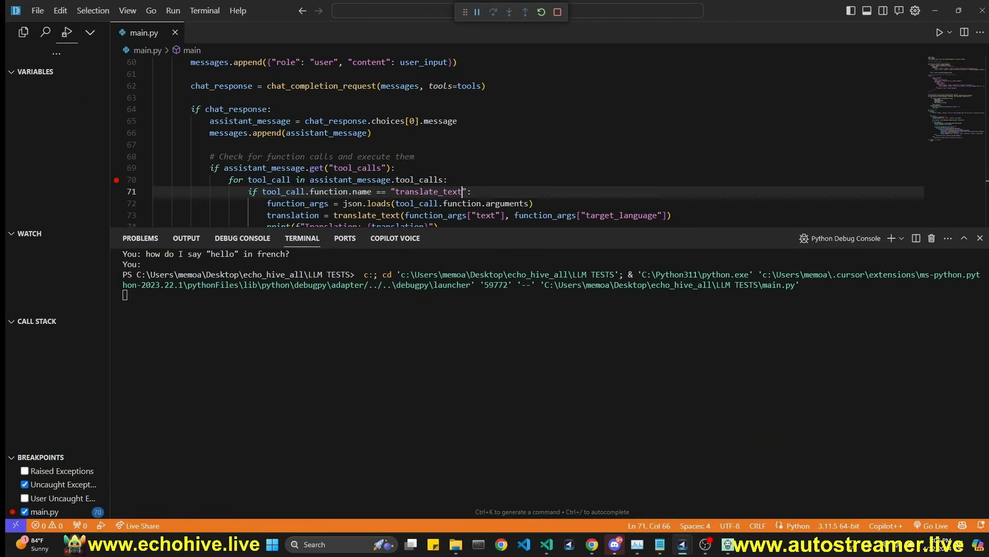
type("how cna I say \"hello\" in french?")
key("Return")
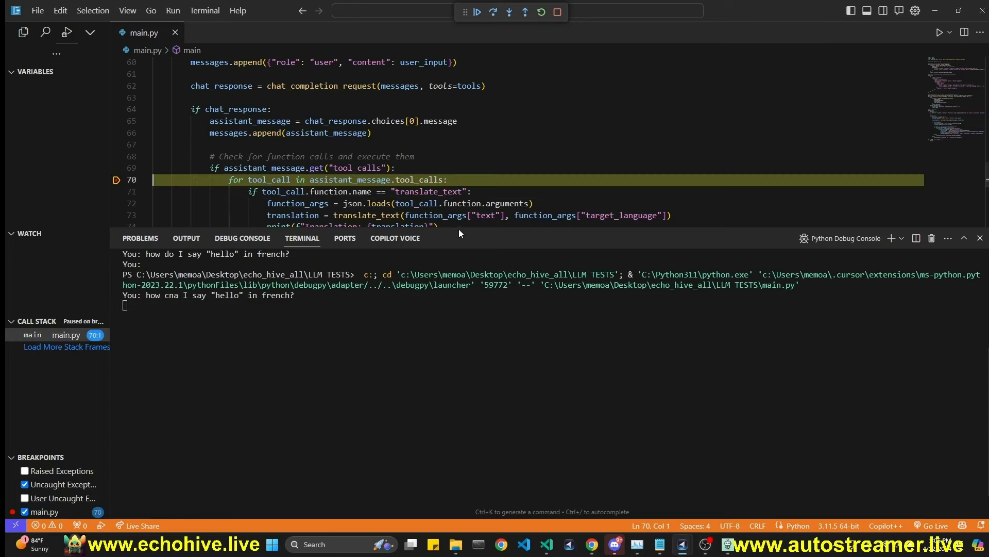
Step: Step over the translate_text call and review the surrounding code
left_click(493, 11)
left_click(493, 11)
left_click(493, 11)
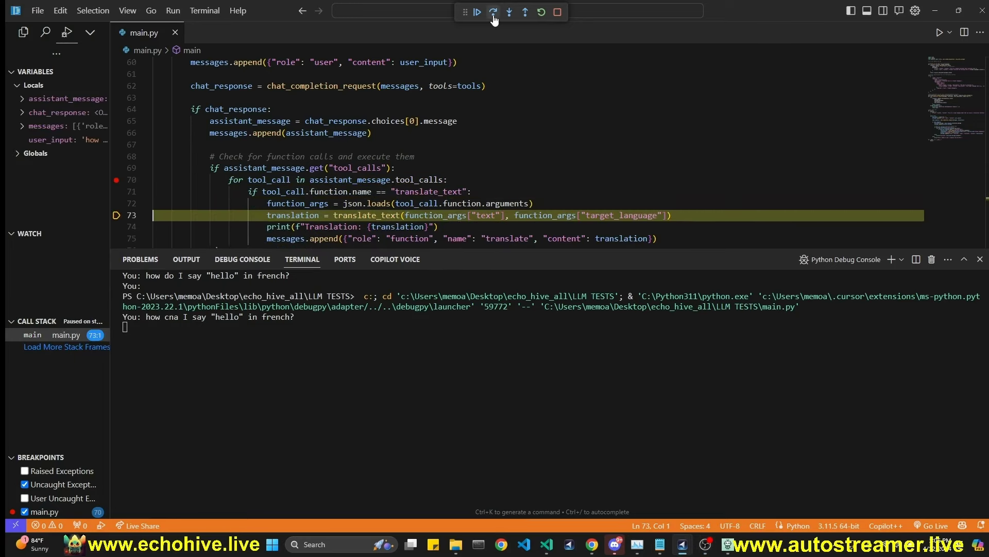
left_click(493, 11)
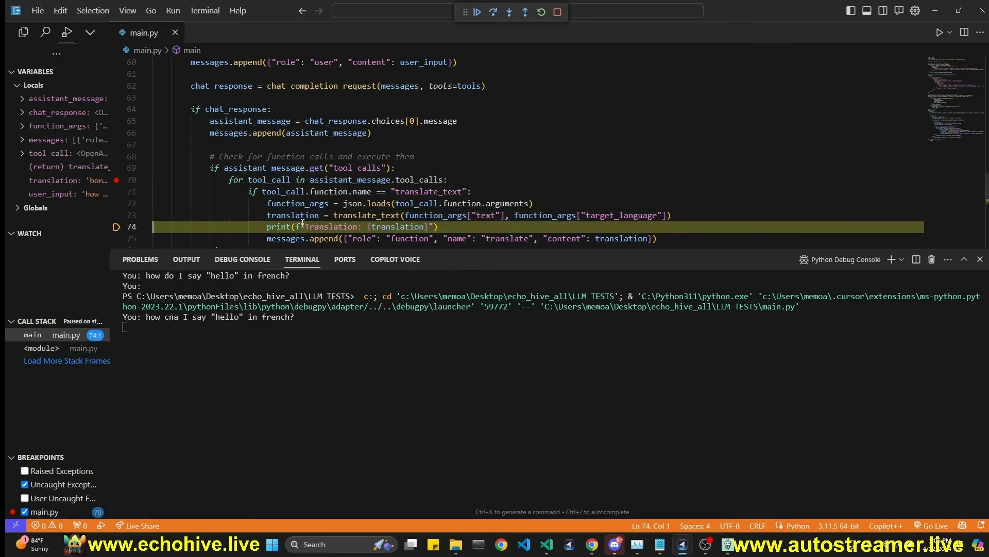
mouse_move(301, 217)
scroll(298, 200, "up", 15)
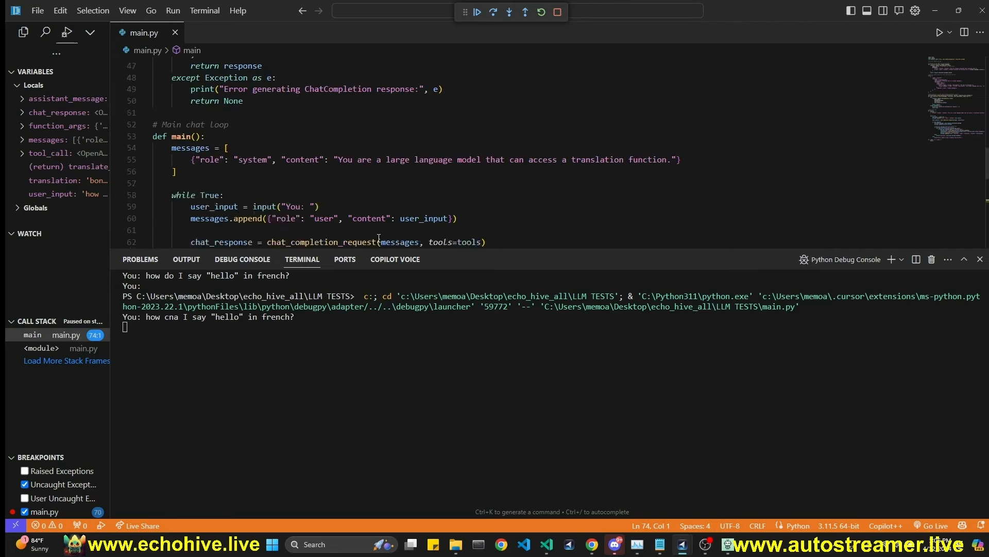
scroll(246, 176, "up", 3)
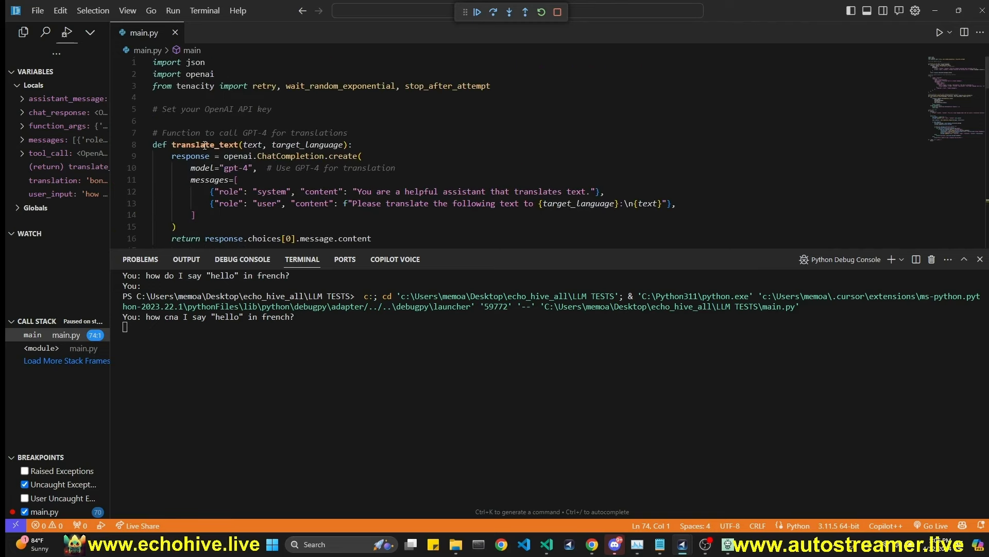
left_click_drag(171, 155, 276, 202)
scroll(426, 159, "down", 15)
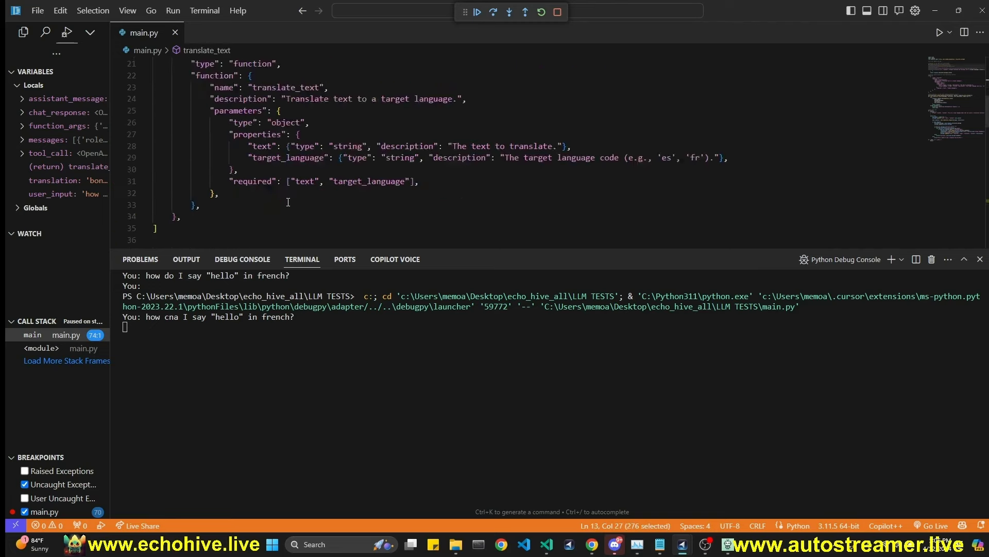
Step: Continue the run until the terminal prints 'Translation: bonjour'
left_click(477, 11)
left_click_drag(183, 327, 284, 329)
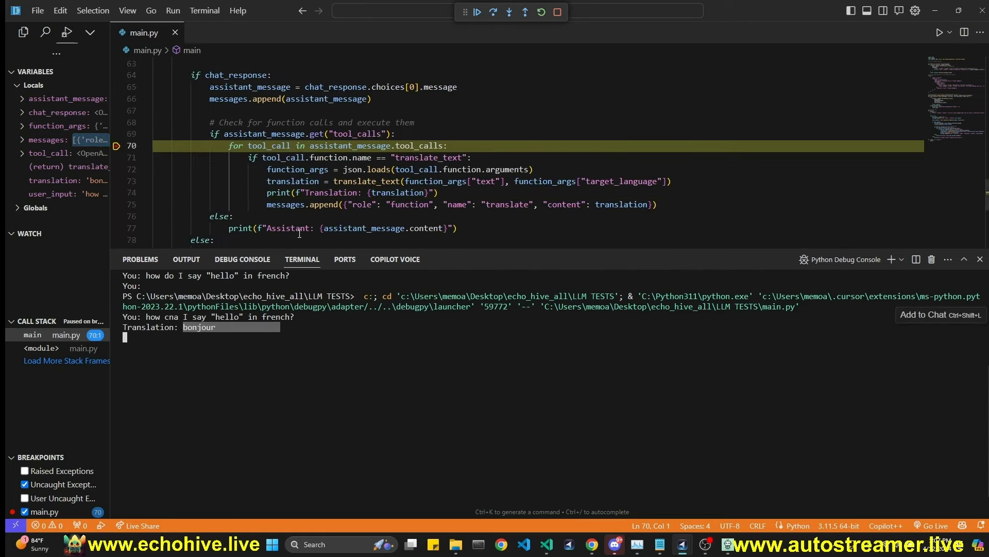
left_click(196, 335)
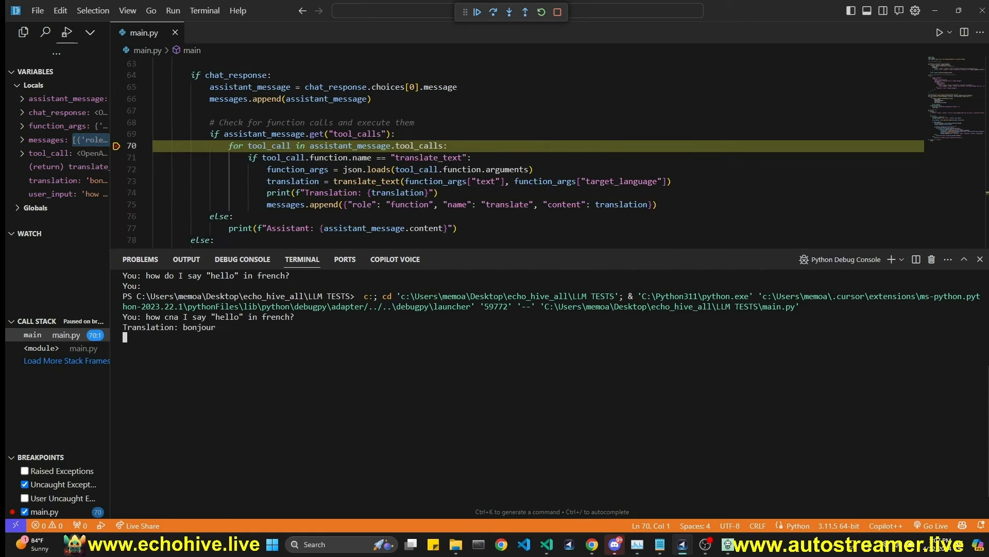
key("alt+Tab")
Step: Review Model B's gpt-4-0314 code in the Arena and move between it and VS Code via the taskbar
scroll(371, 415, "down", 5)
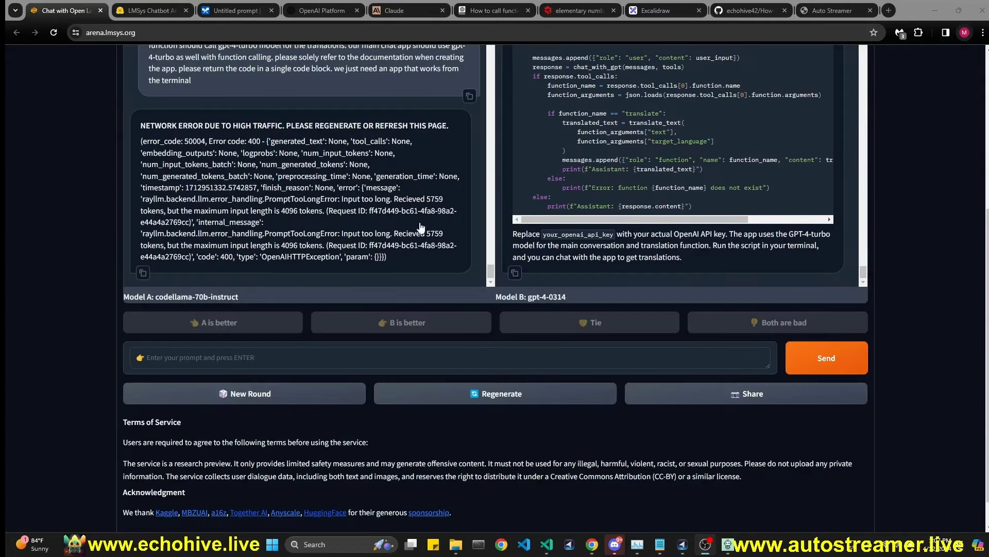
scroll(685, 309, "up", 10)
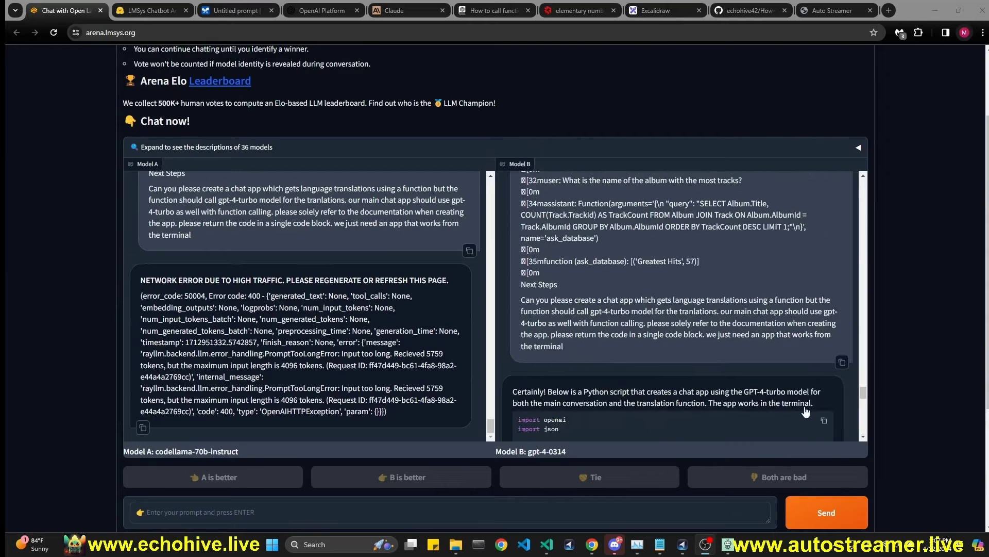
mouse_move(683, 544)
left_click(626, 470)
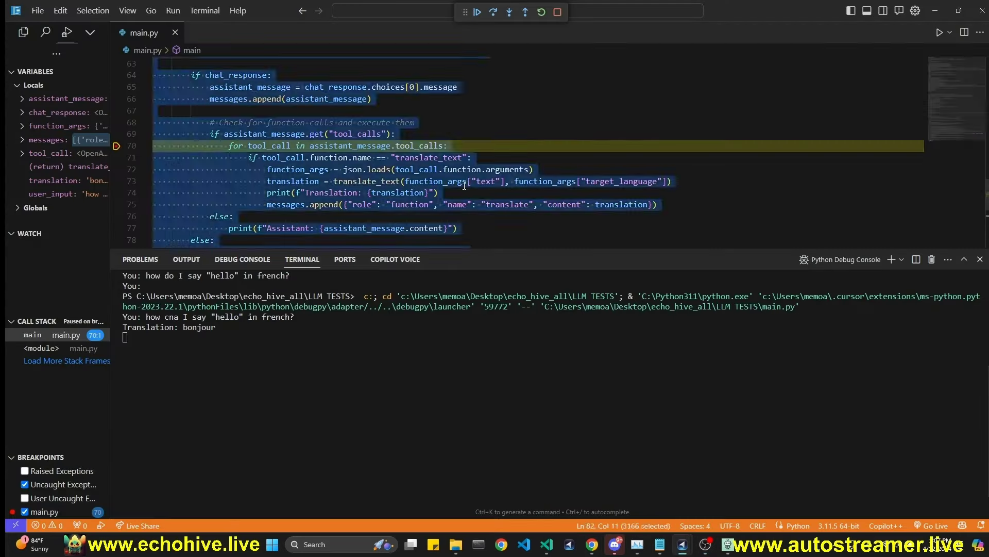
mouse_move(592, 544)
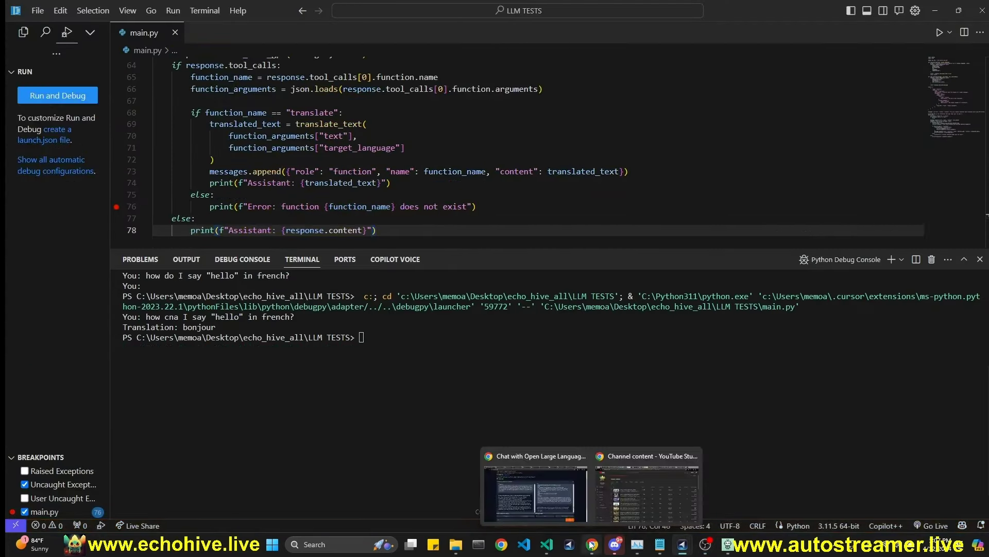
left_click(546, 481)
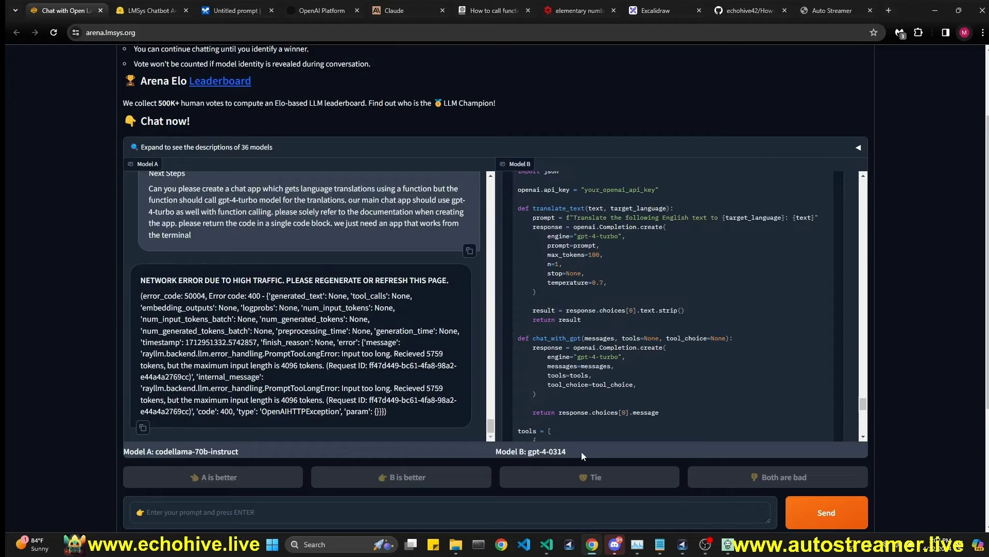
mouse_move(683, 544)
left_click(681, 508)
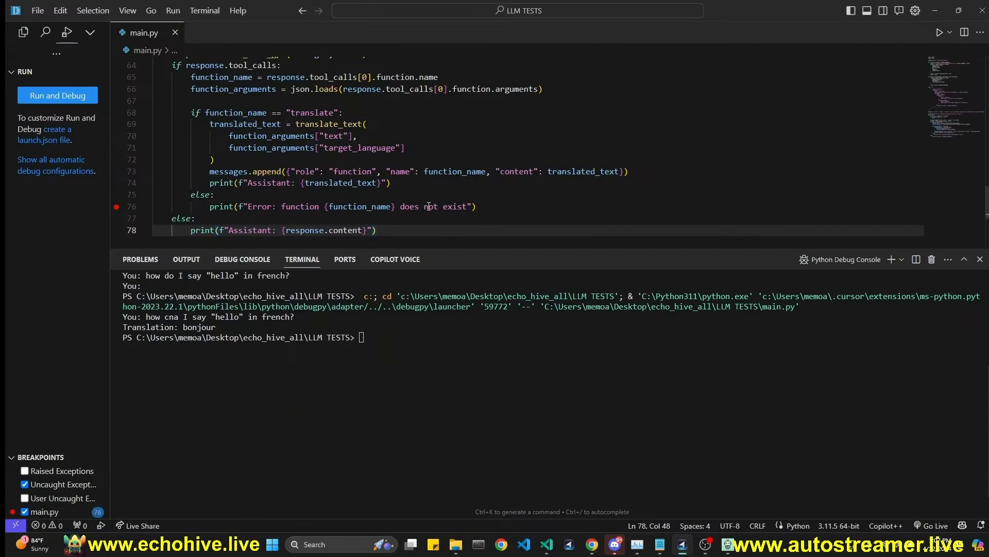
Step: Review the gpt-4-0314 code in main.py, selecting sections while scrolling
left_click_drag(489, 252, 489, 373)
scroll(249, 145, "up", 15)
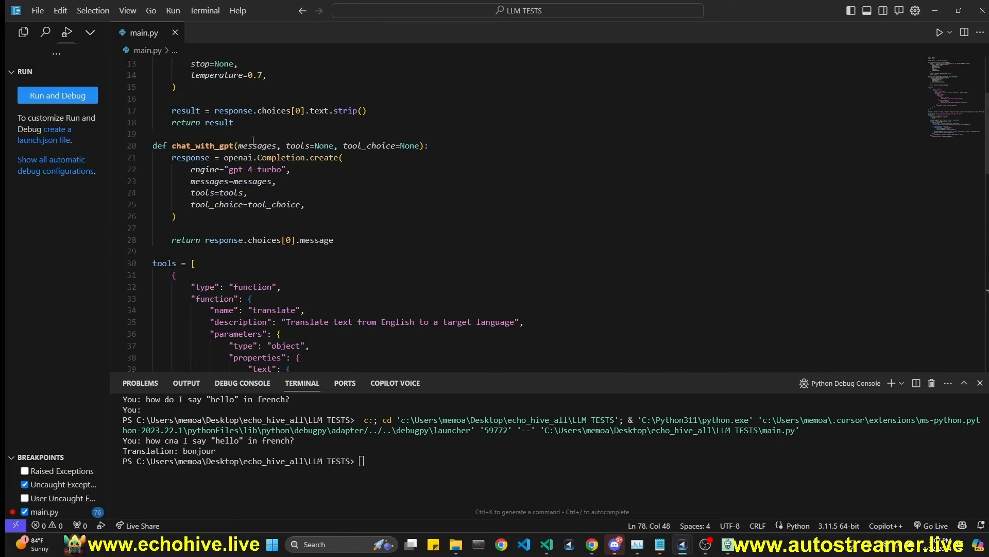
left_click_drag(191, 192, 262, 204)
scroll(246, 263, "up", 4)
left_click_drag(167, 121, 152, 238)
scroll(404, 308, "down", 12)
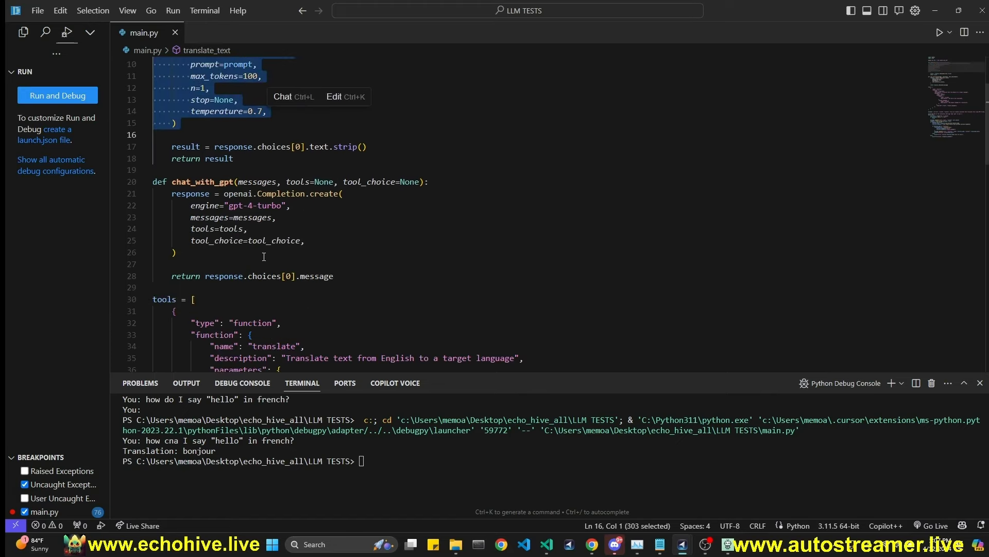
scroll(405, 309, "down", 5)
scroll(289, 283, "up", 11)
scroll(260, 245, "up", 6)
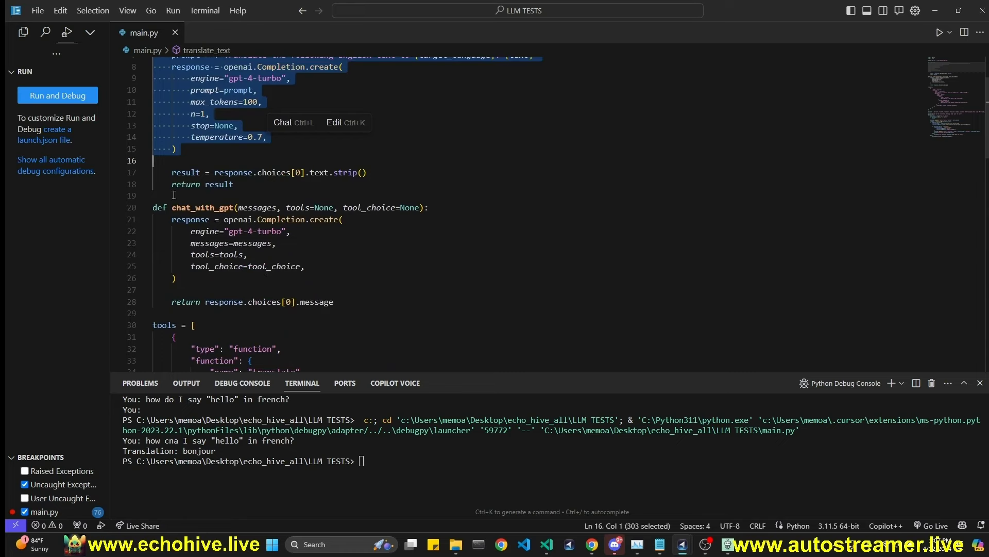
scroll(291, 311, "down", 6)
Step: Change 'translate' to 'translate_text' in the tool name on line 34 and the check on line 68
left_click(292, 242)
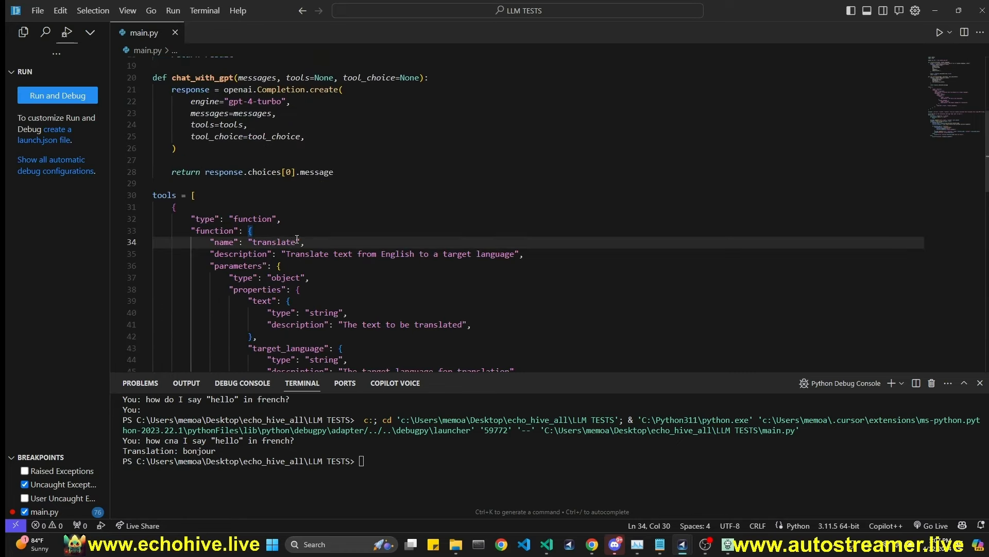
type("_text")
scroll(376, 282, "down", 8)
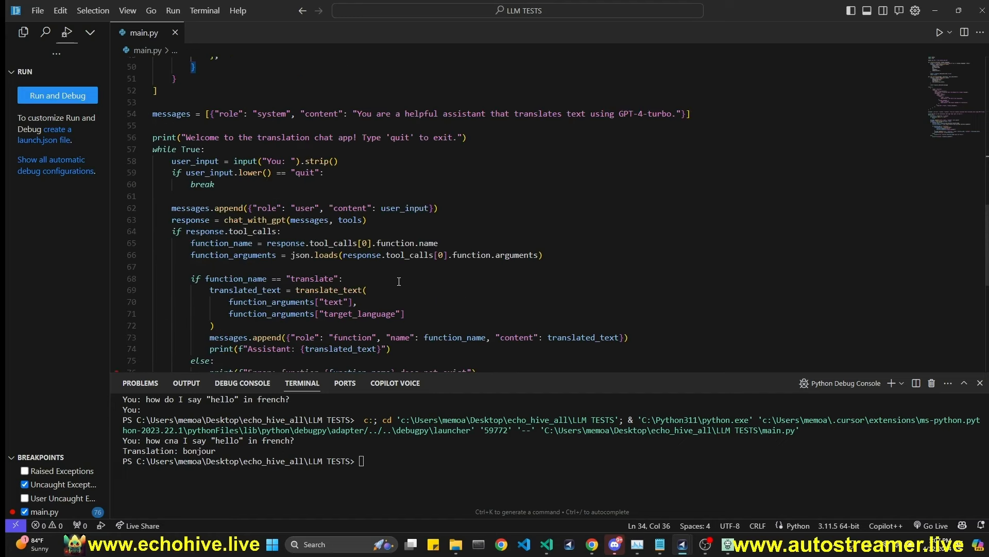
left_click(332, 278)
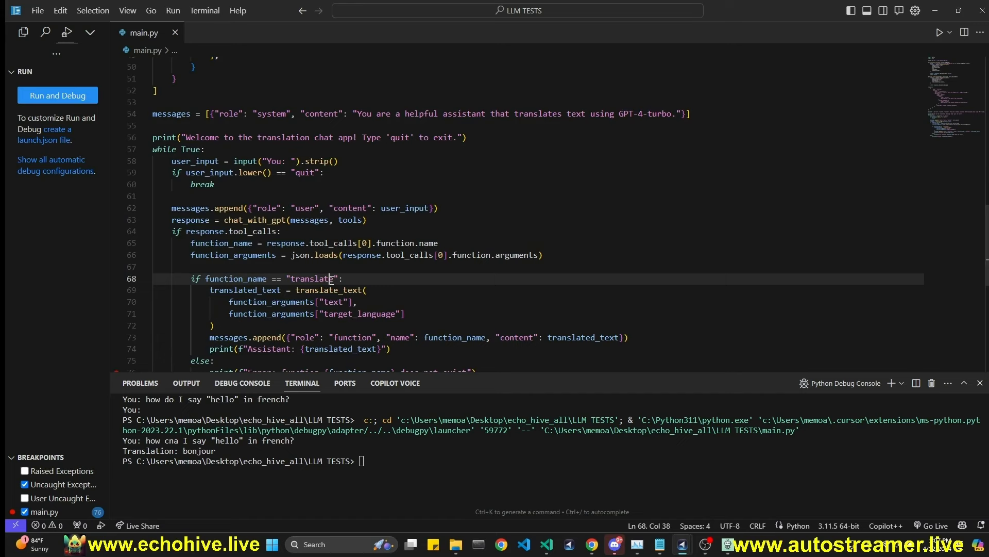
type("_text")
left_click(123, 279)
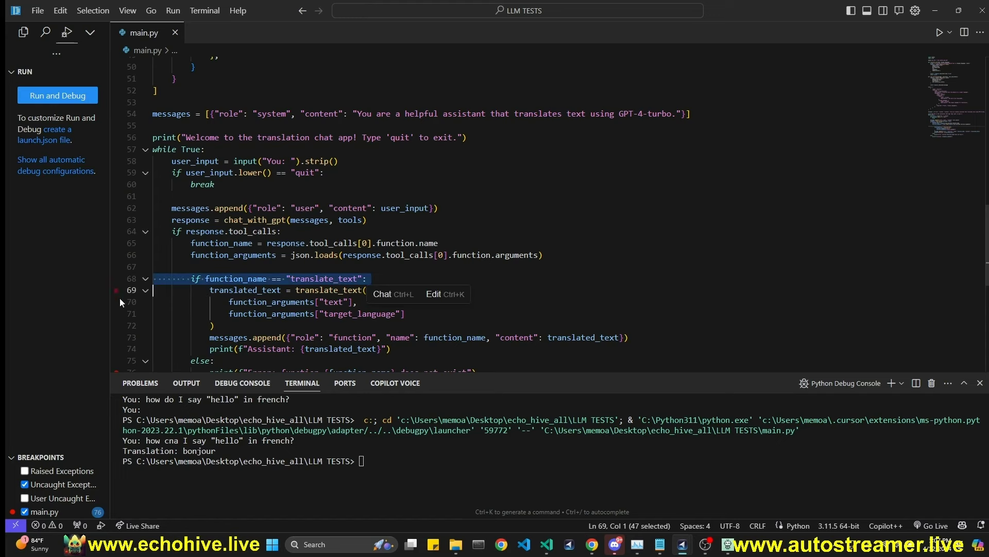
scroll(283, 286, "down", 1)
left_click(411, 232)
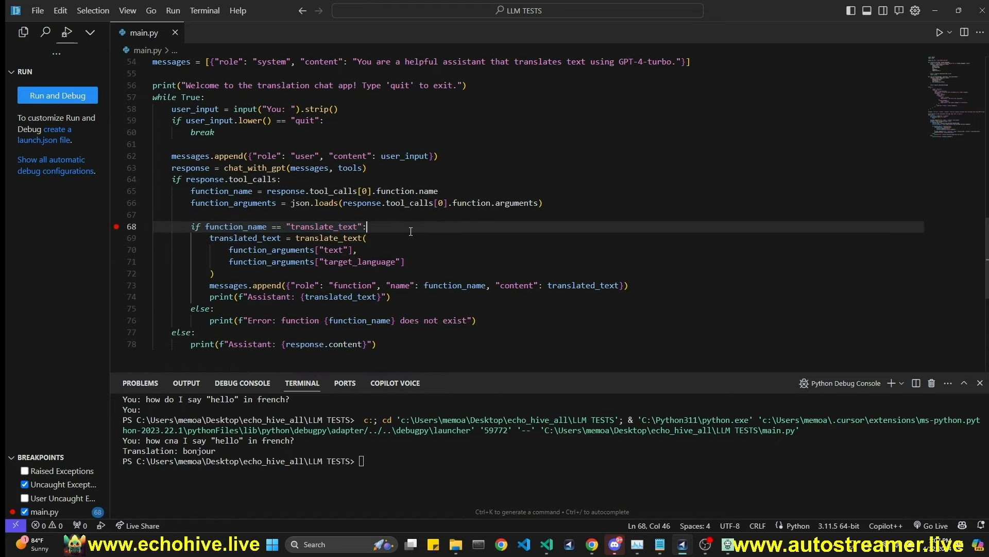
Step: Debug the script, ask how to say "hello" in French, and stop on the AuthenticationError
key("F5")
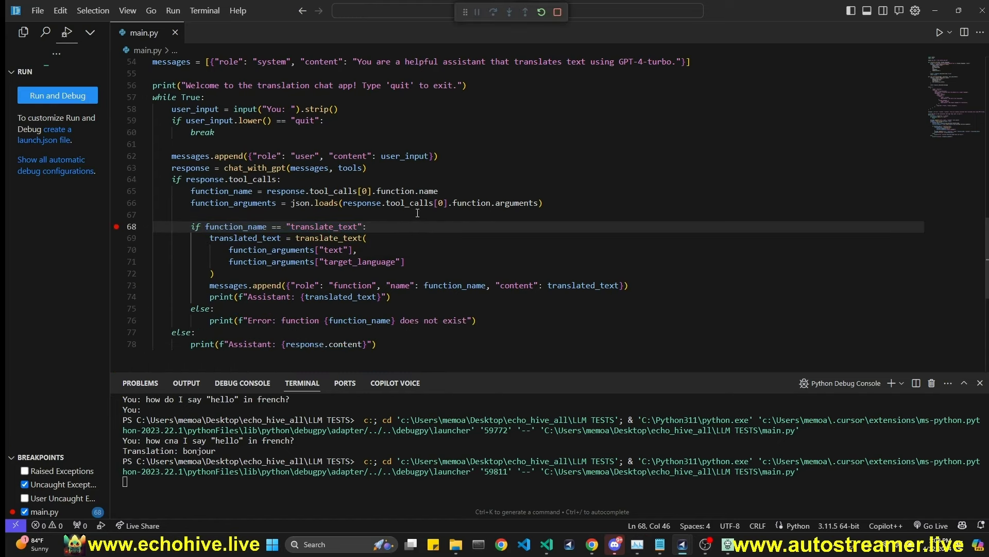
left_click_drag(524, 371, 533, 284)
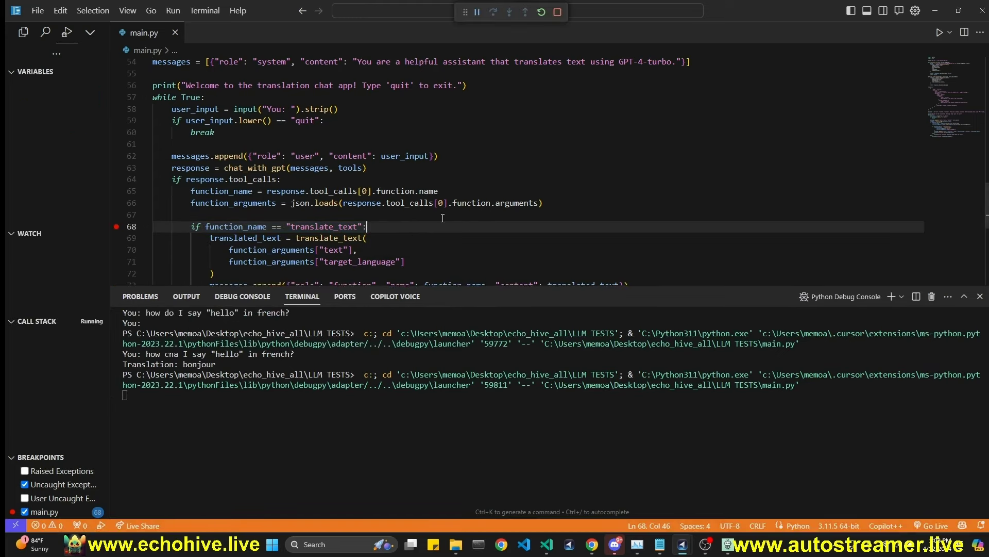
scroll(438, 215, "up", 4)
left_click(227, 418)
type("how do I say \"hello\" in french?")
key("Return")
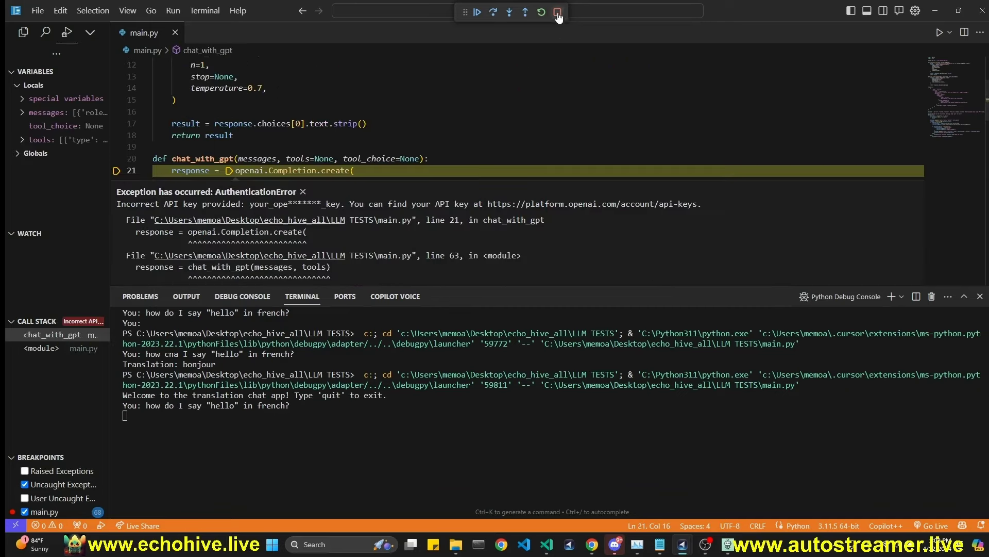
left_click(557, 11)
Step: Delete the placeholder API key line 4 with Ctrl+Shift+K and relaunch the debugger
left_click(384, 102)
key("ctrl+shift+k")
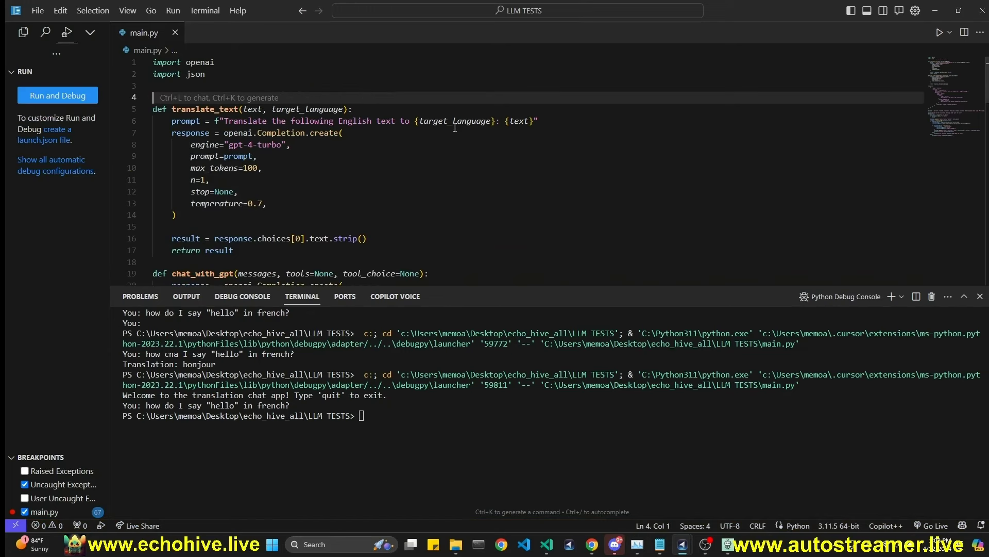
left_click(503, 173)
key("F5")
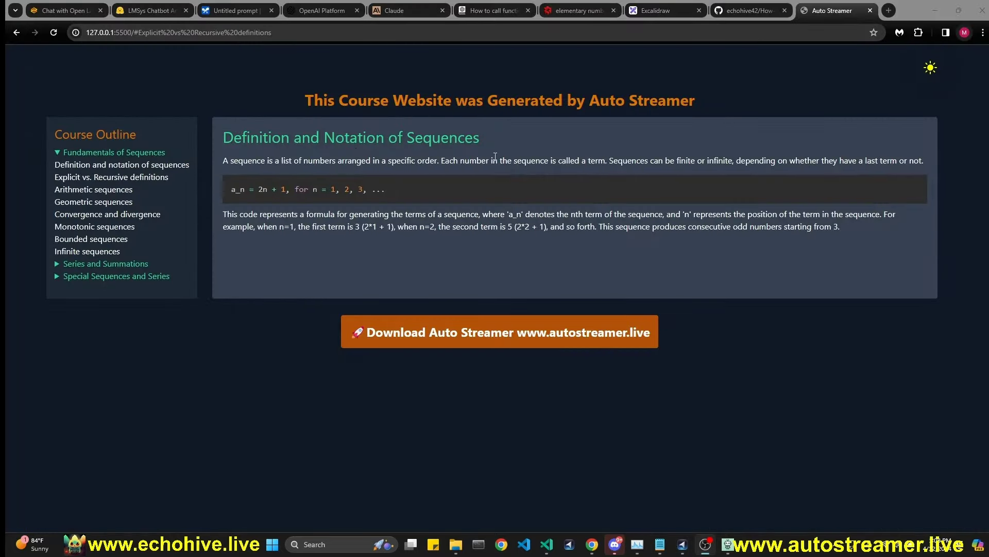
Step: Open the Fibonacci sequence lesson under Special Sequences and Series and pause its narration
left_click(91, 281)
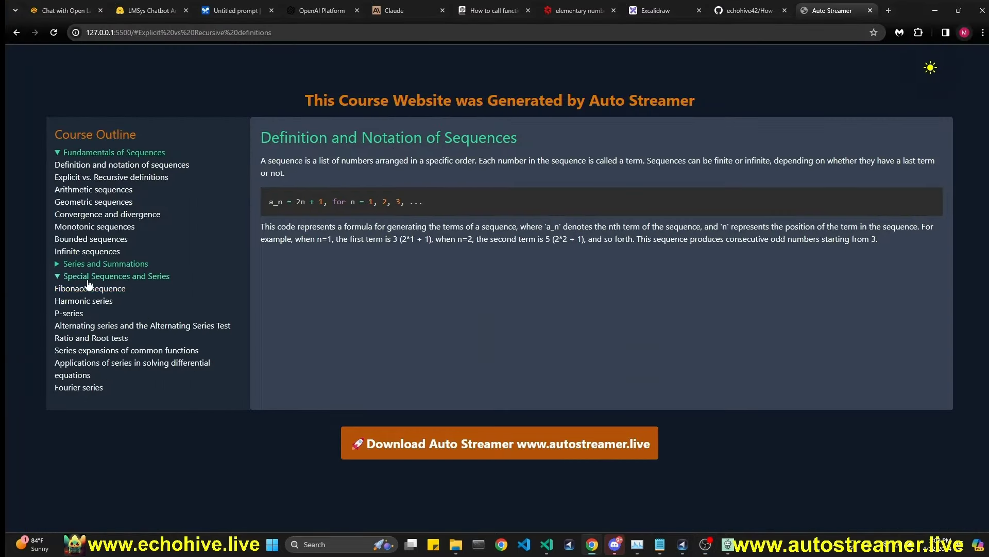
left_click(91, 288)
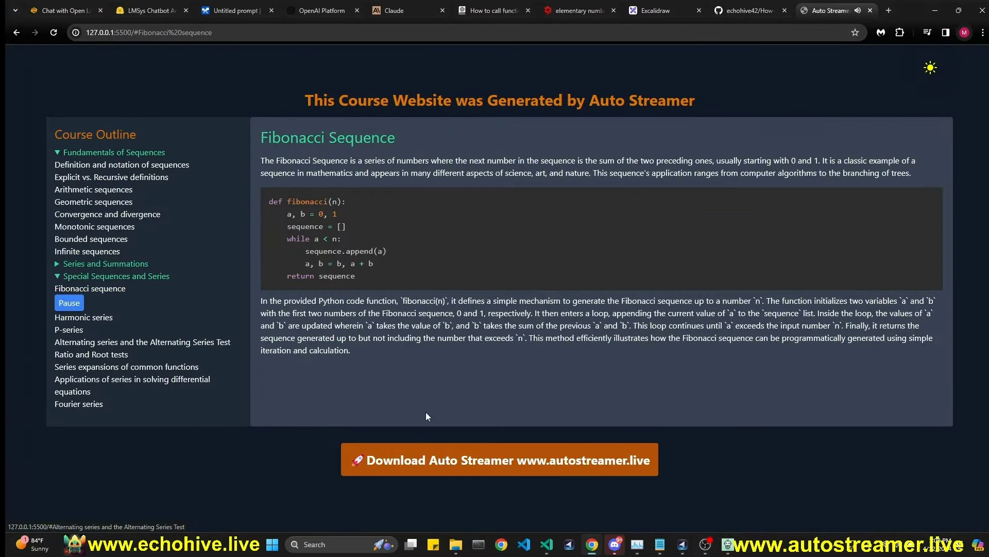
left_click(73, 305)
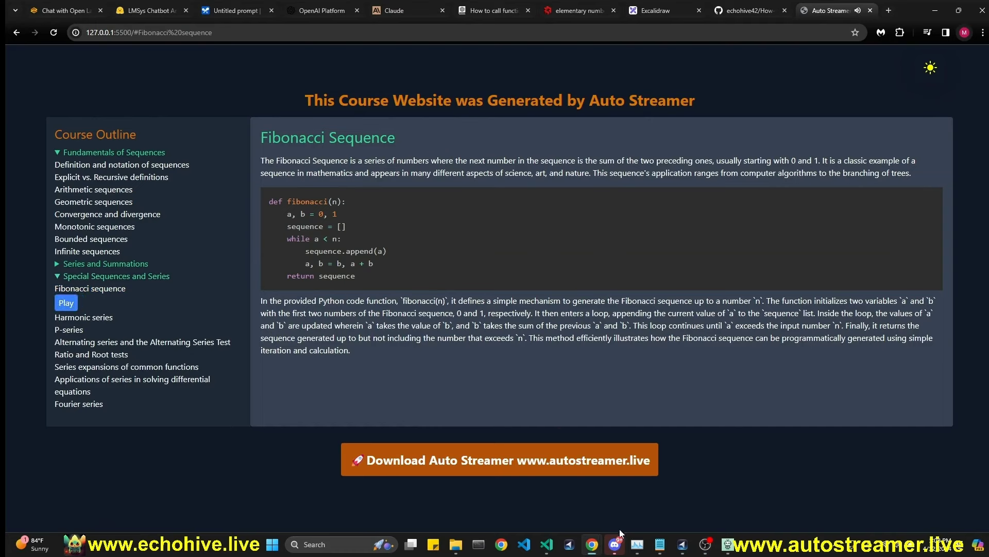
Step: Resend the previous question to the translation app from the VS Code terminal
mouse_move(682, 544)
left_click(609, 475)
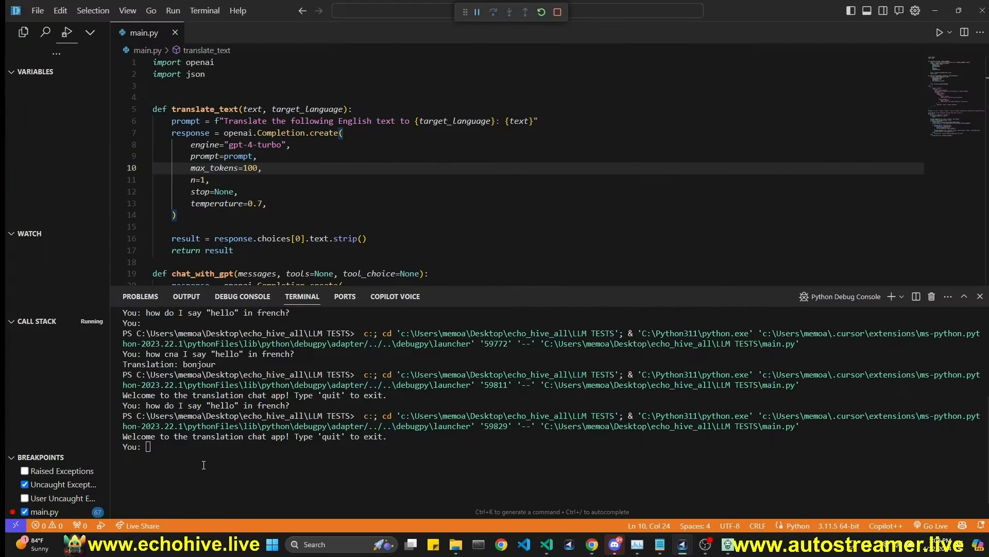
key("Up")
key("Return")
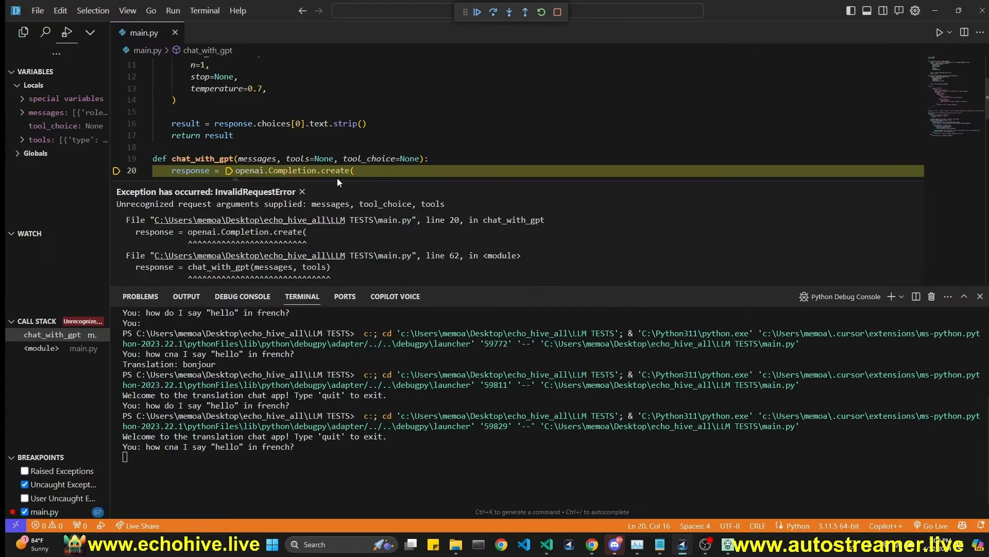
Step: Highlight the InvalidRequestError about unrecognized messages, tool_choice and tools, then stop debugging
left_click_drag(126, 205, 338, 205)
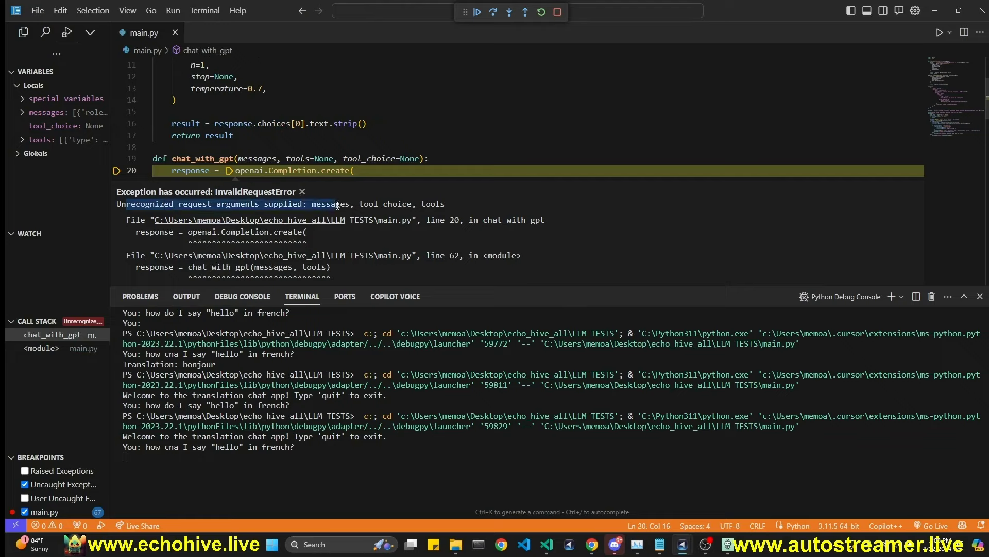
scroll(291, 139, "down", 1)
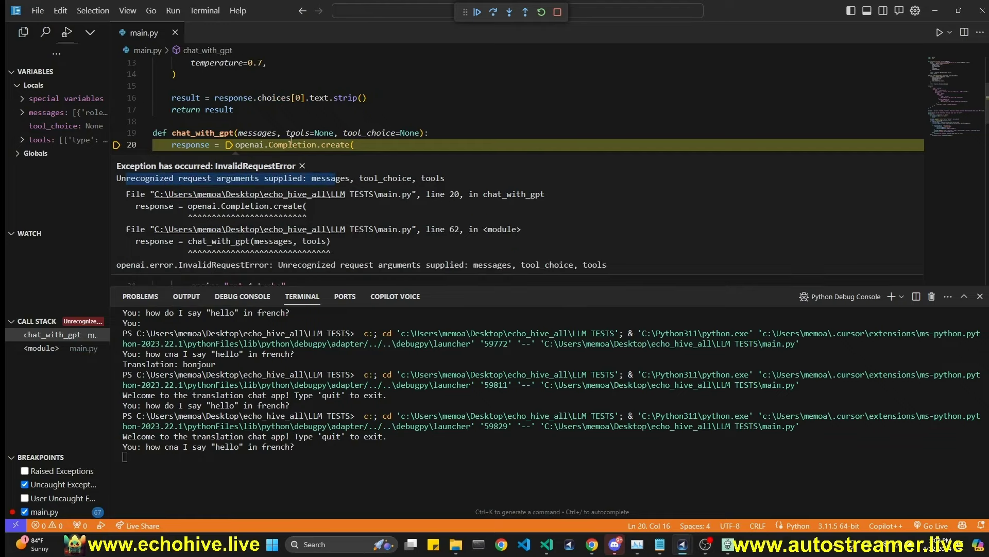
left_click_drag(259, 144, 344, 144)
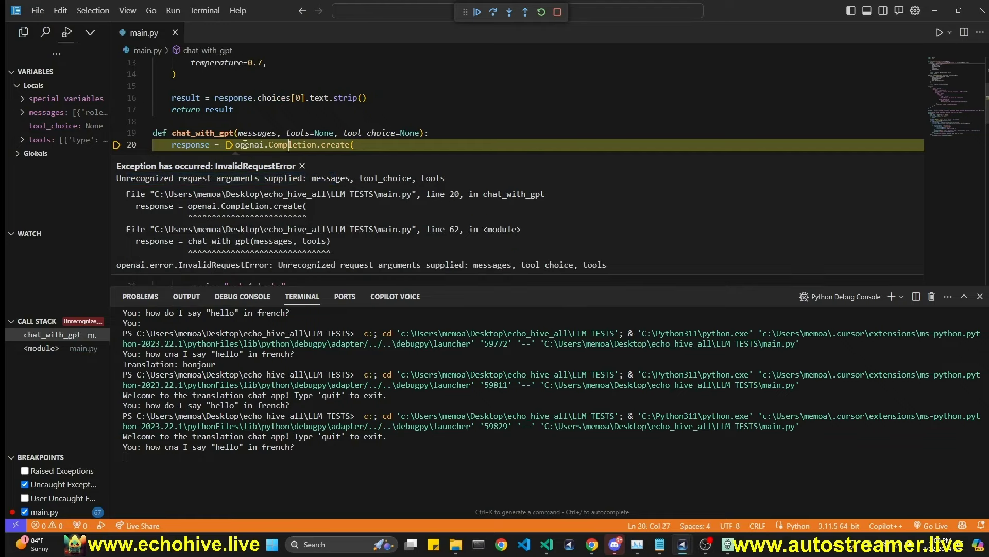
left_click(557, 12)
mouse_move(597, 550)
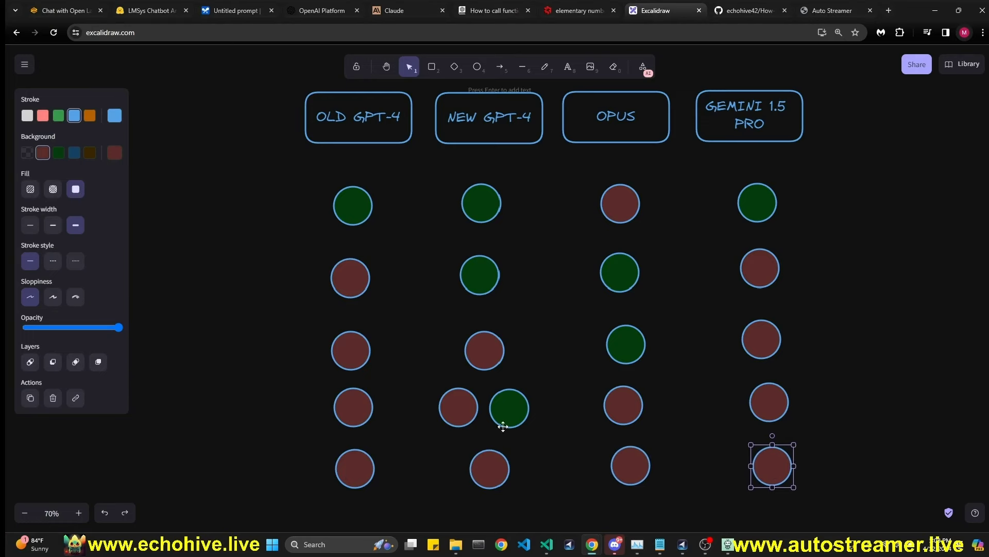
Step: Zoom out on the Excalidraw scoreboard to review the tallies of 1, 2.5, 2 and 1
scroll(561, 387, "down", 2)
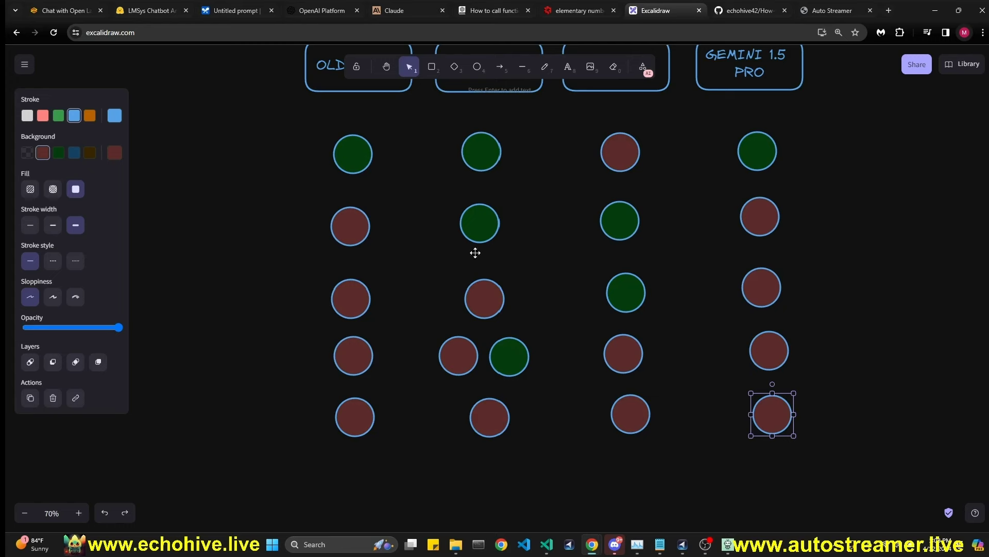
key("Escape")
scroll(242, 345, "down", 1)
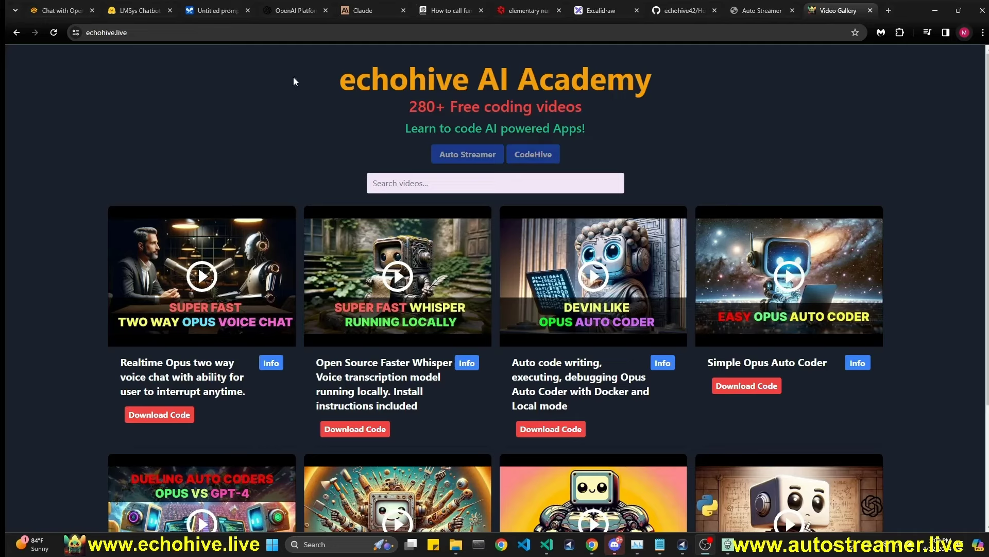
Step: Browse the echohive.live video gallery, noting the Whisper install note, then return to the course tab
left_click_drag(380, 90, 553, 108)
left_click(638, 199)
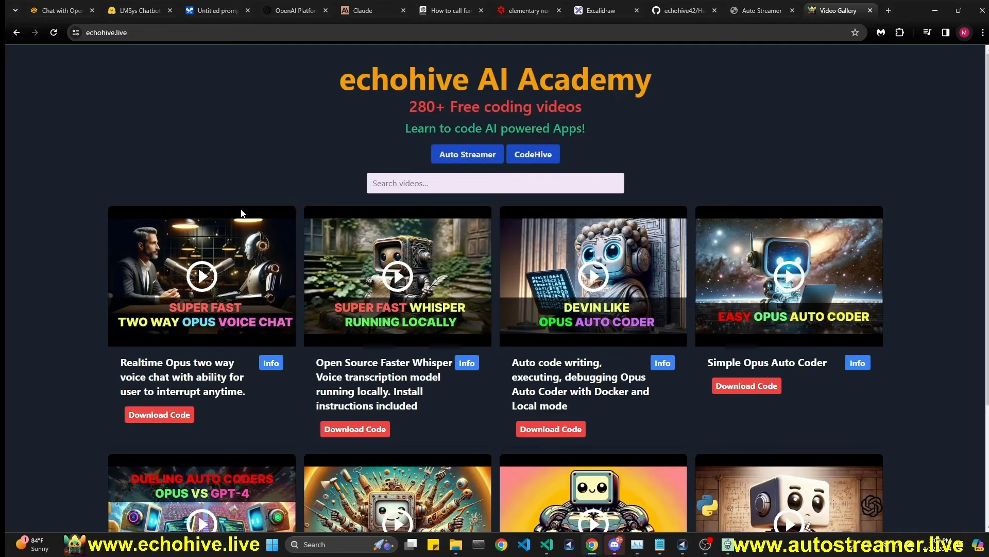
scroll(494, 289, "down", 3)
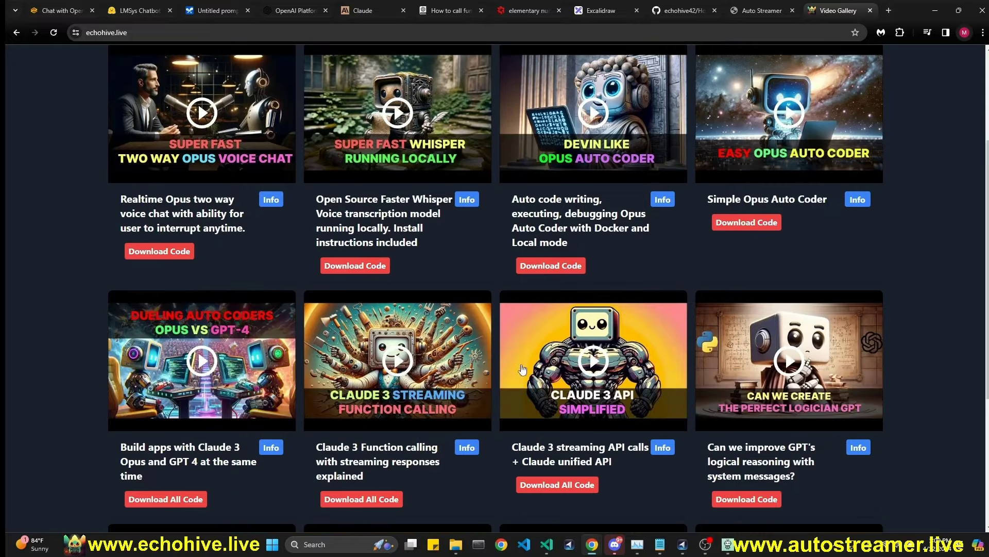
left_click_drag(316, 222, 418, 244)
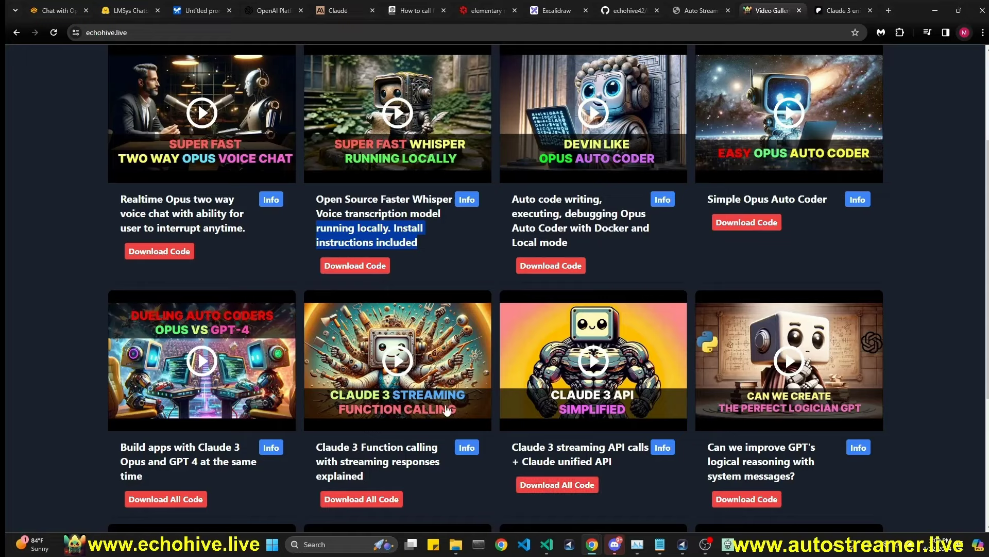
scroll(595, 367, "down", 3)
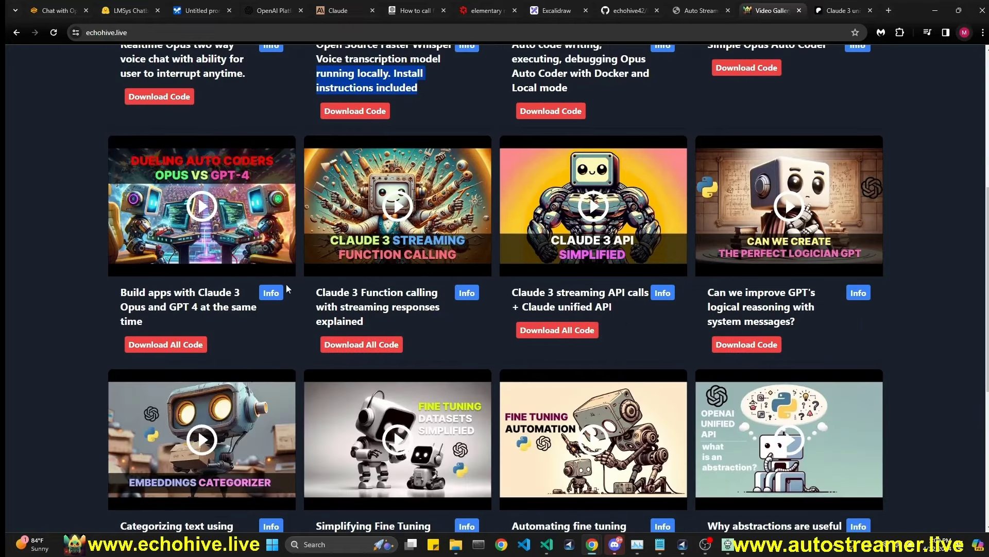
scroll(286, 325, "up", 3)
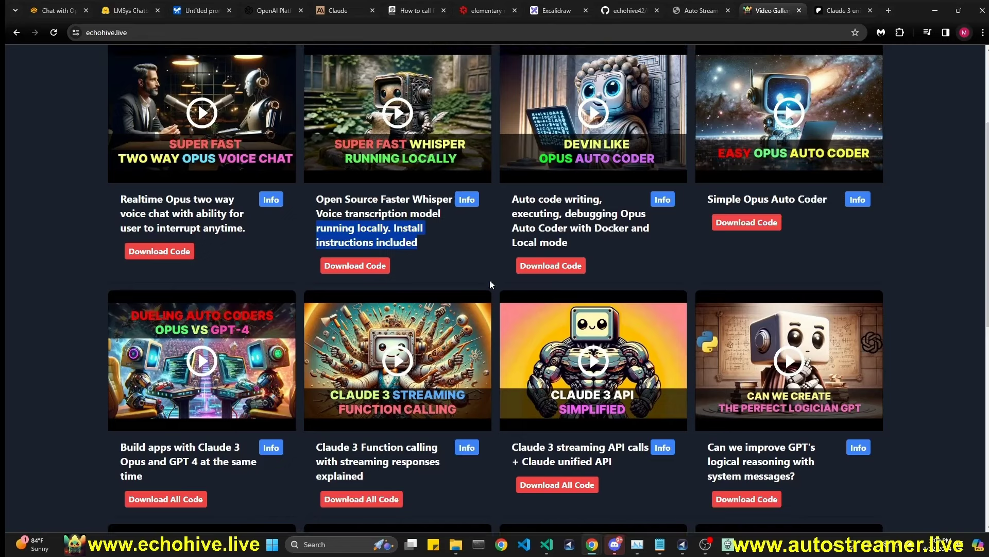
scroll(452, 380, "down", 5)
scroll(413, 449, "down", 4)
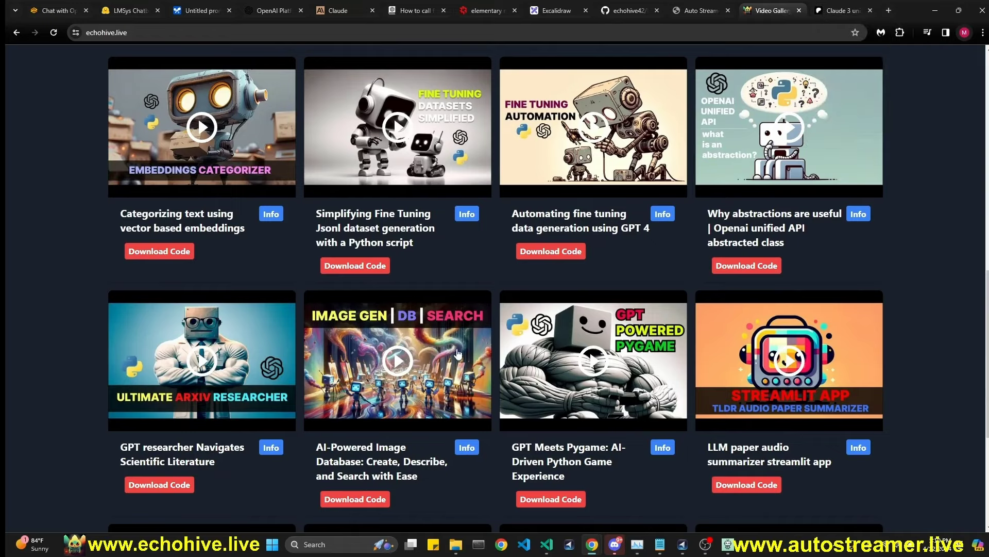
scroll(456, 390, "up", 10)
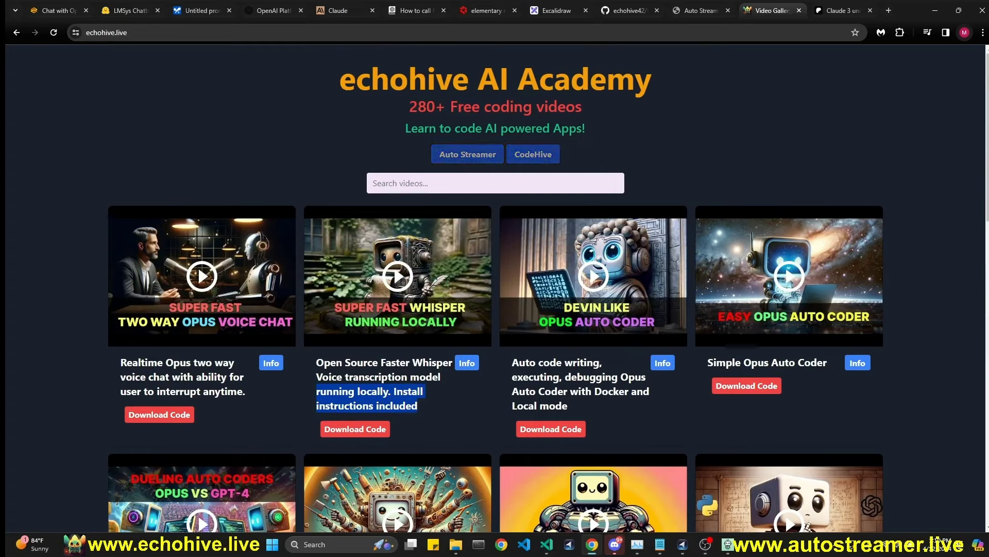
key("ctrl+shift+Tab")
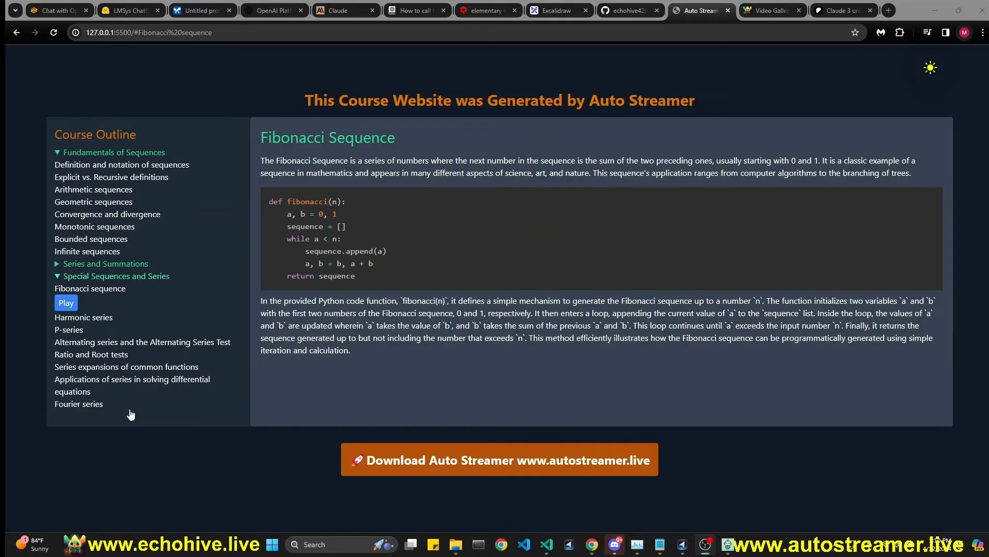
Step: Stop Auto Streamer's streaming and bring up its View and Launch Generated Courses list
mouse_move(728, 544)
left_click(728, 486)
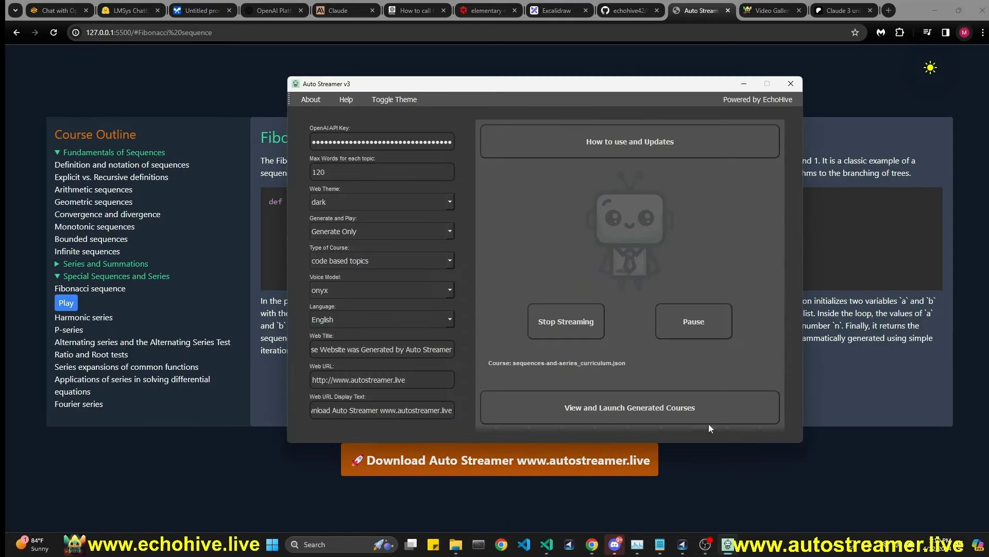
left_click(561, 311)
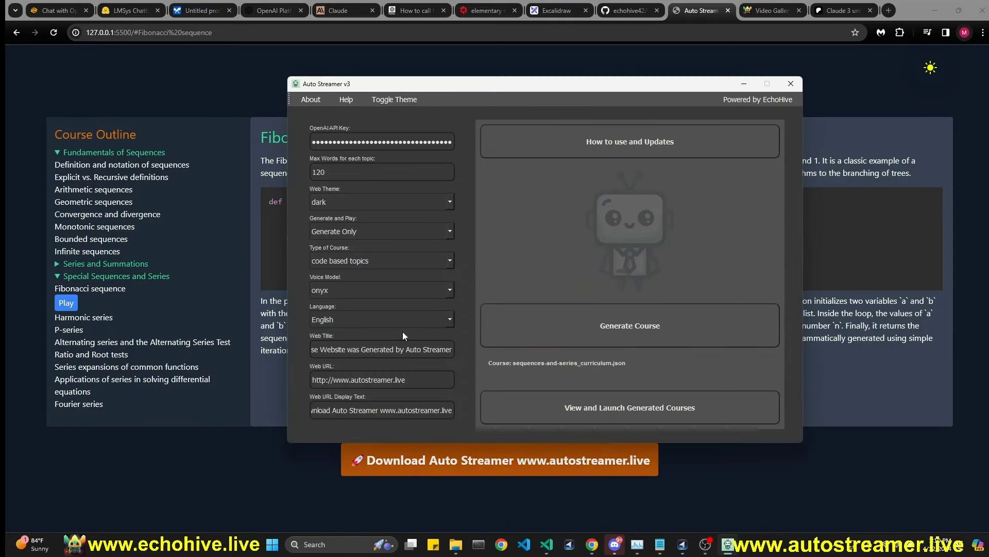
left_click(583, 411)
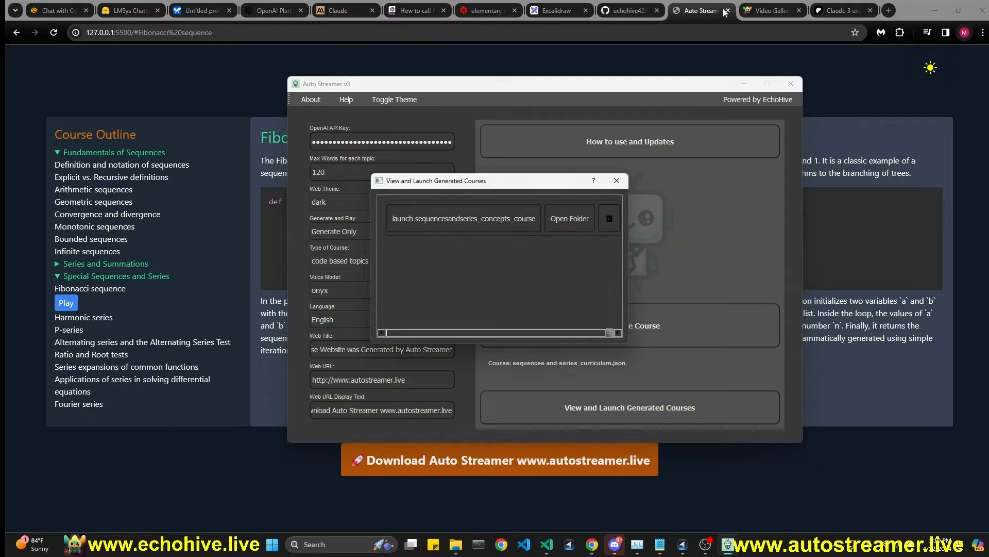
left_click(782, 11)
mouse_move(727, 543)
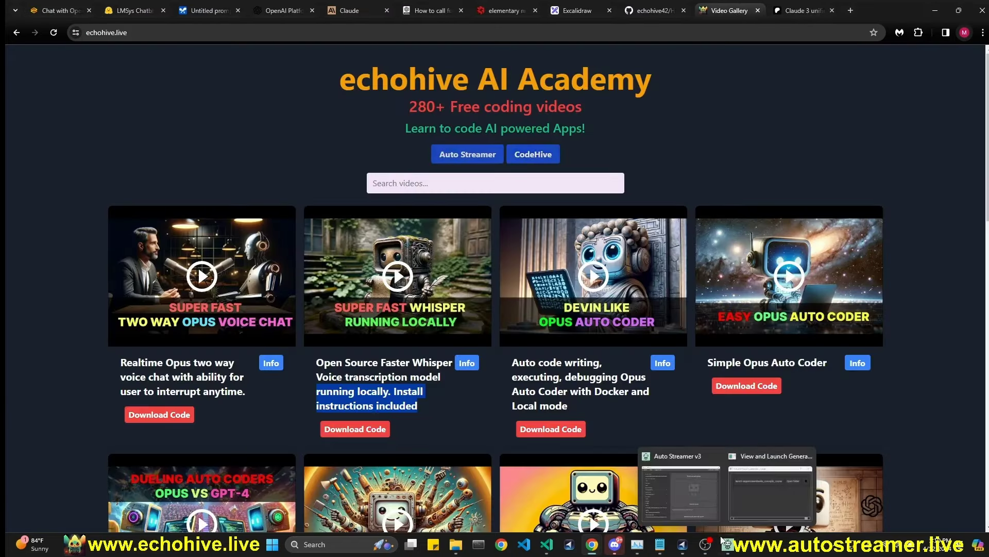
left_click(746, 502)
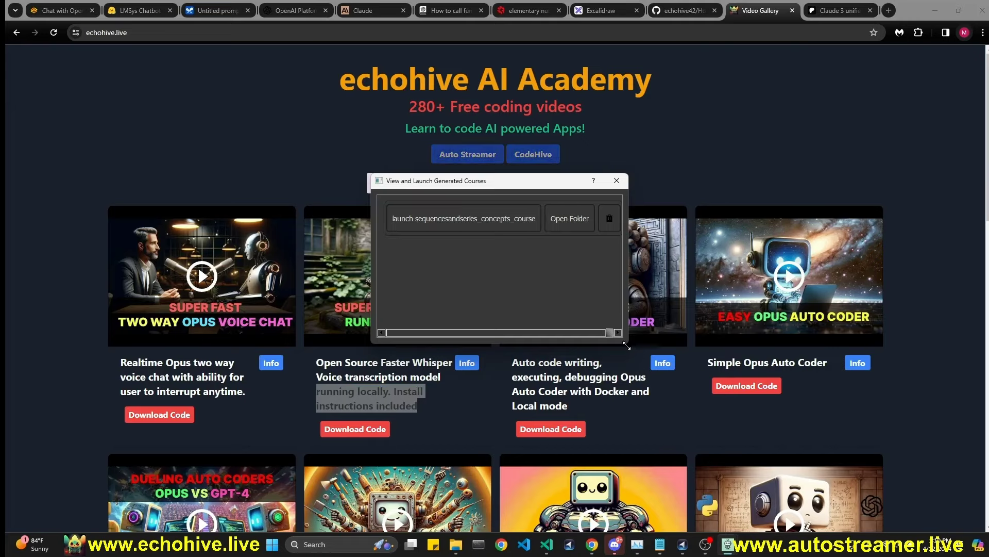
Step: Launch sequencesandseries_concepts_course locally, zoom in, and play then pause the Partial sums lesson
left_click(311, 194)
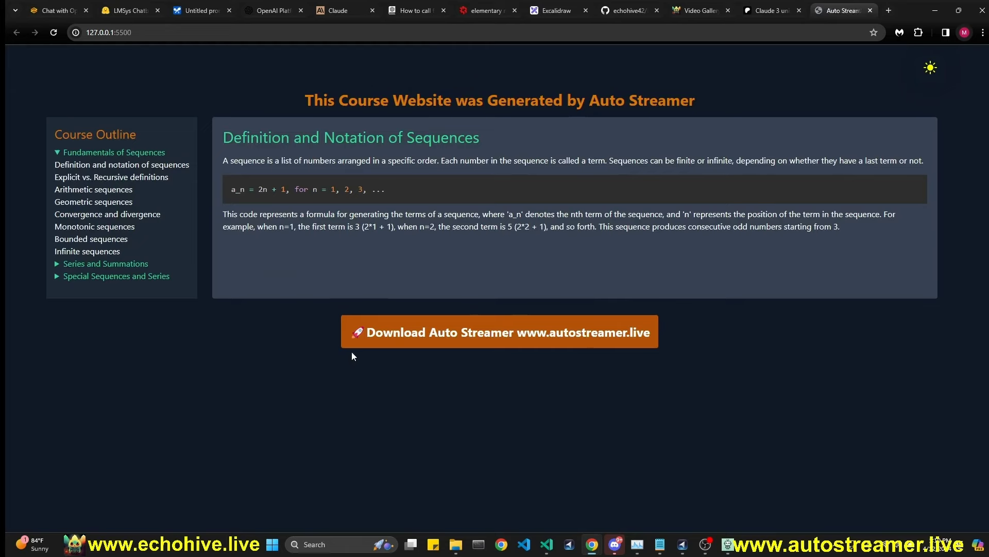
key("ctrl+plus")
key("ctrl+plus")
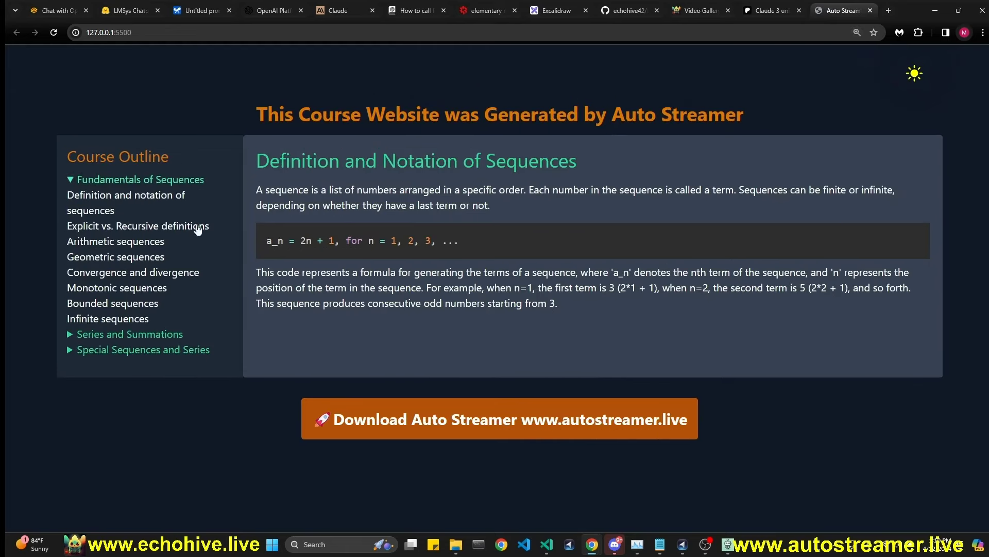
left_click(128, 334)
left_click(185, 349)
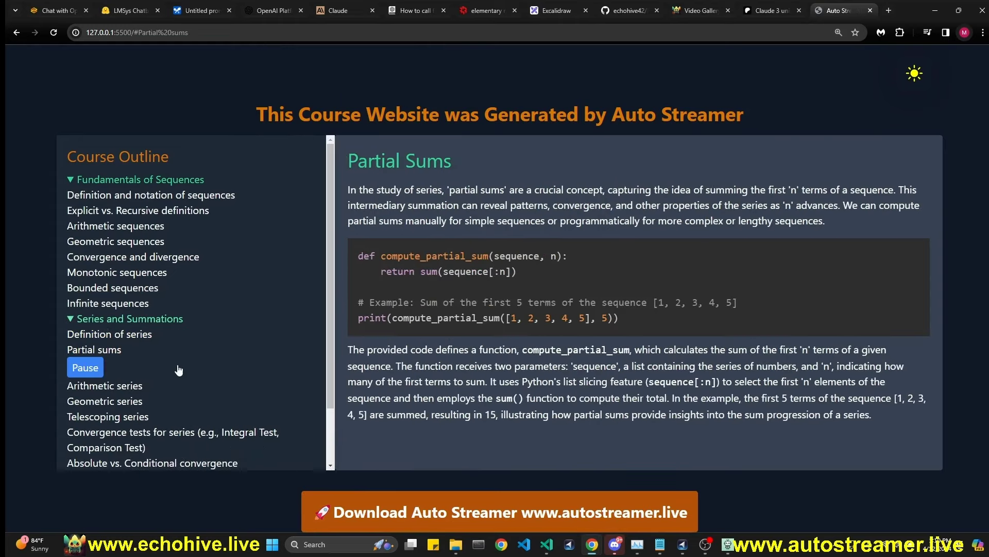
left_click(95, 368)
scroll(282, 360, "down", 1)
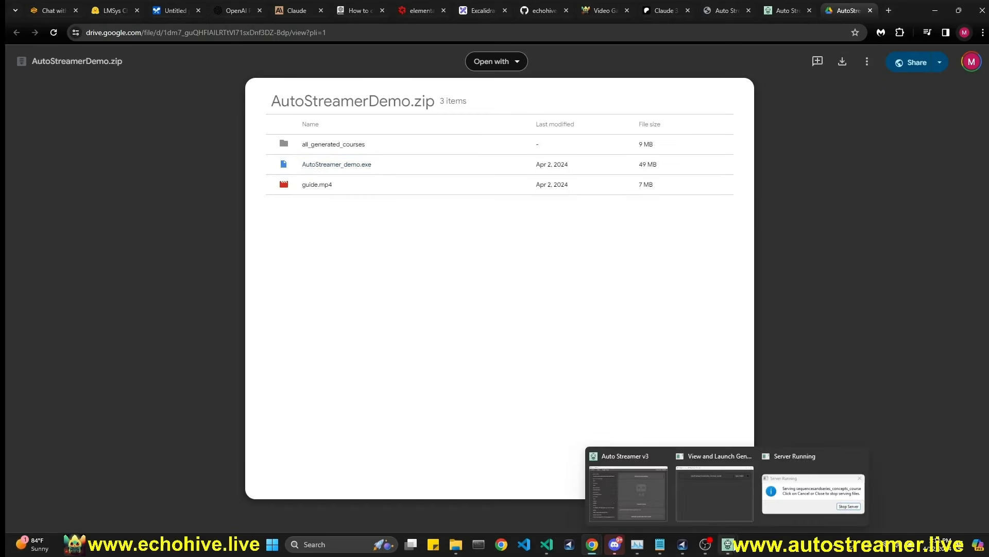
Step: Stop serving the generated course and close the Auto Streamer app
left_click(729, 546)
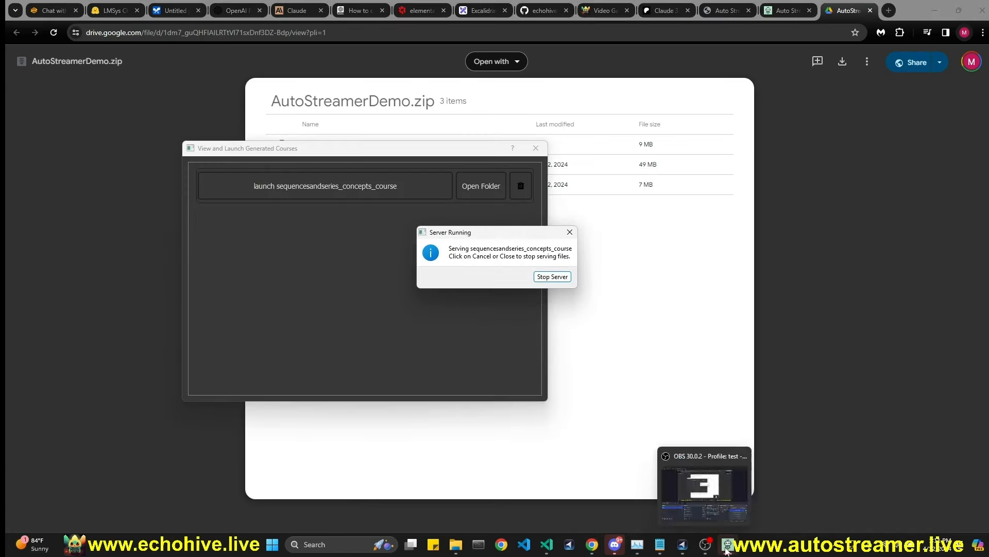
left_click(657, 502)
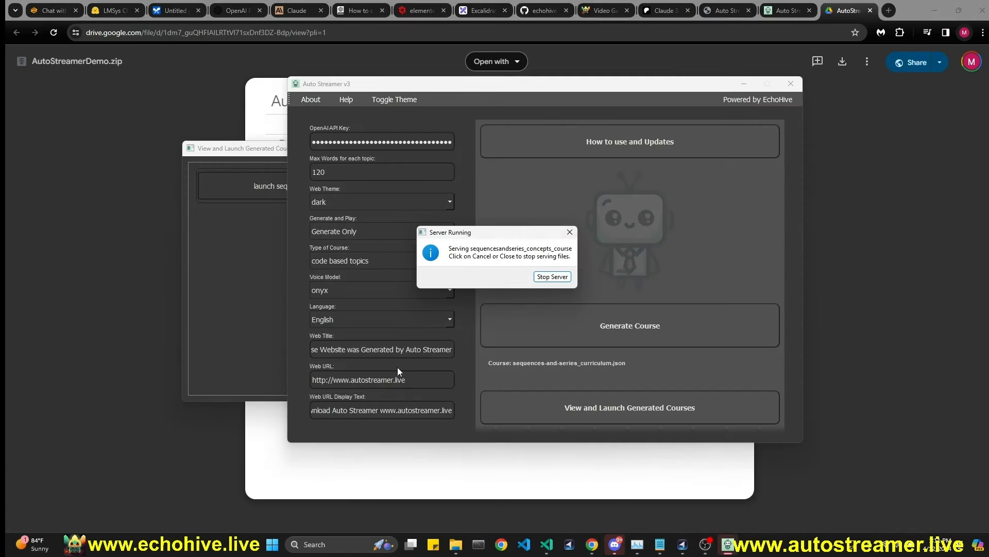
left_click(551, 276)
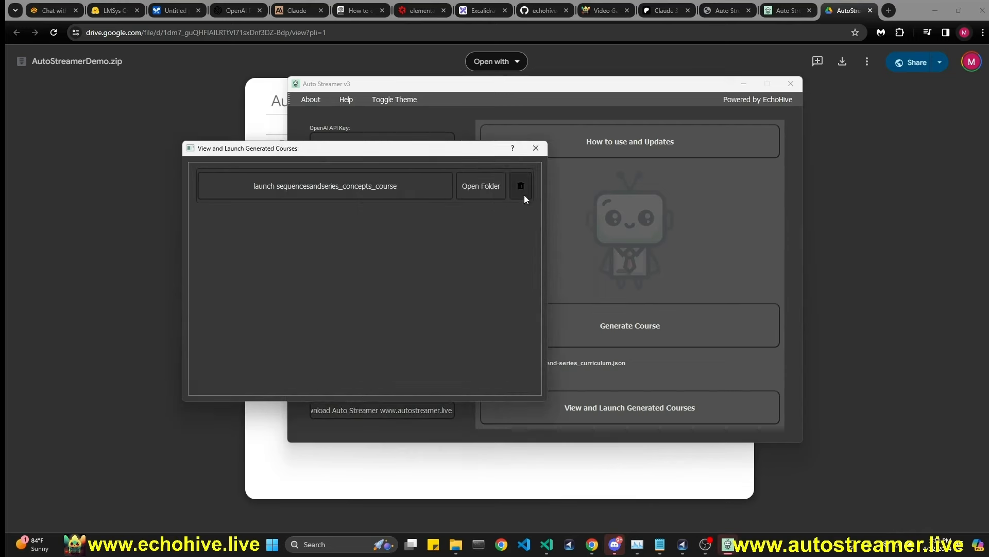
left_click(536, 148)
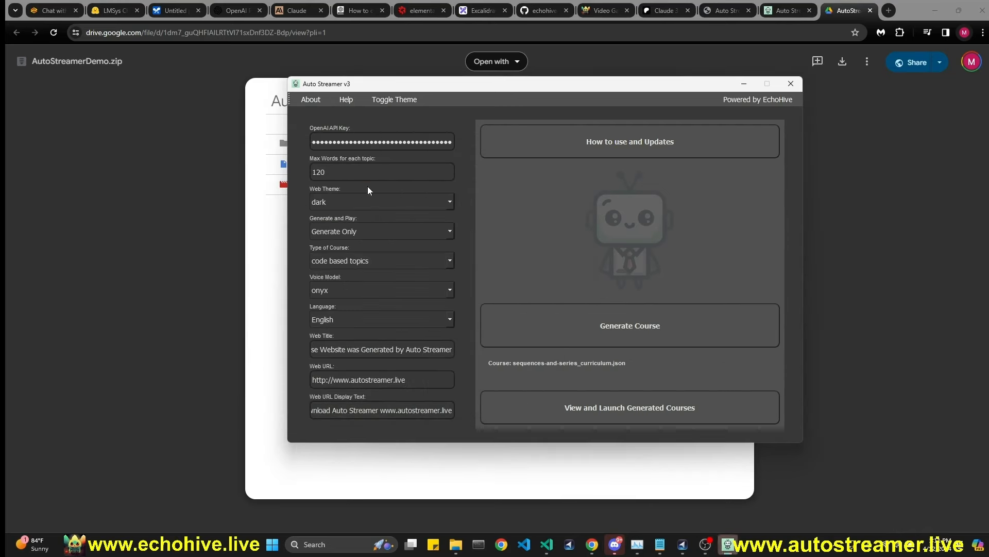
left_click(791, 87)
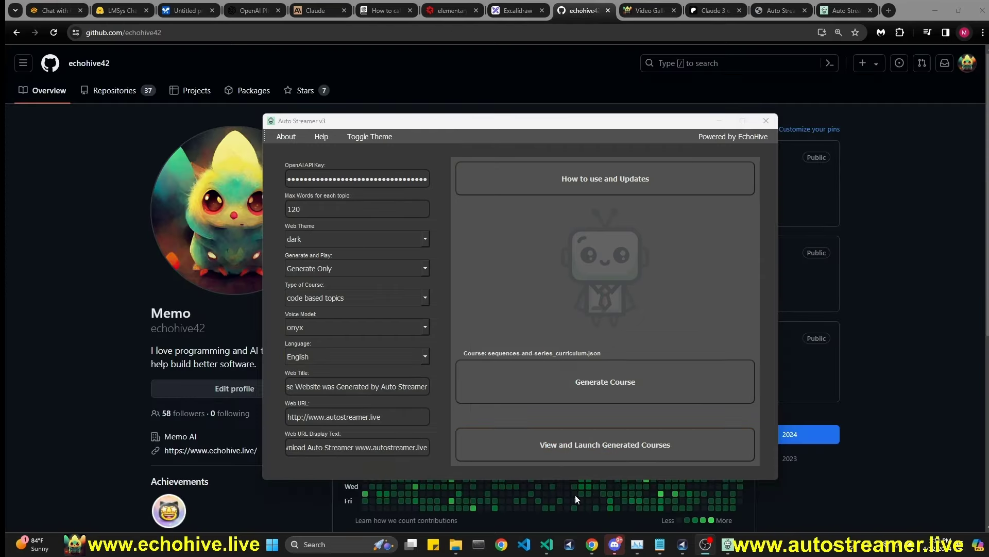
Step: Open the sequencesandseries_concepts_course folder on disk from the generated courses list
left_click(593, 446)
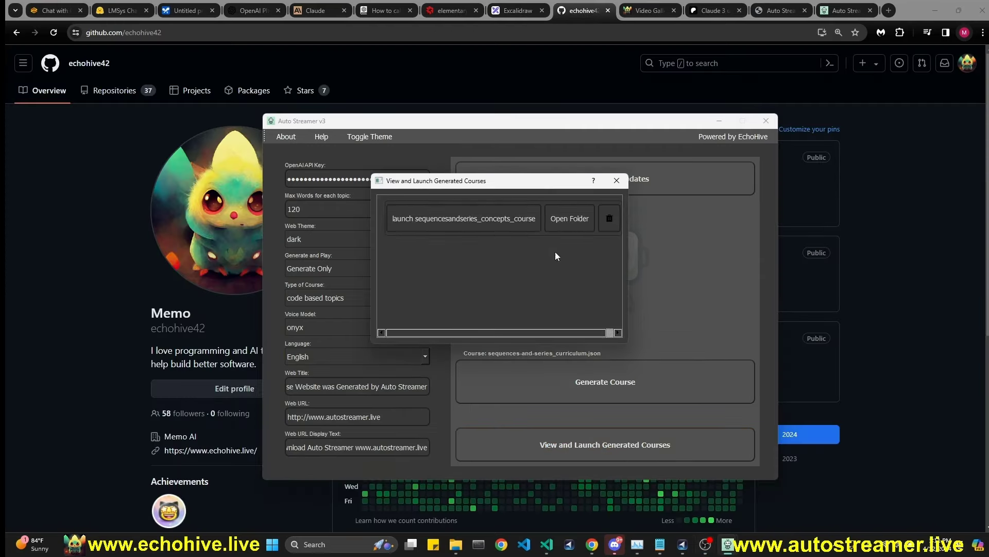
left_click(566, 220)
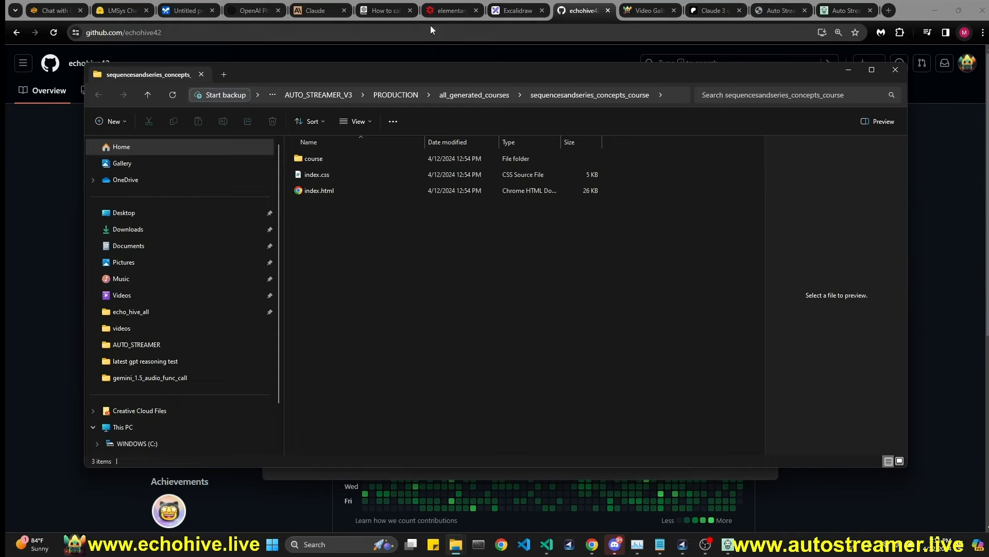
left_click(588, 11)
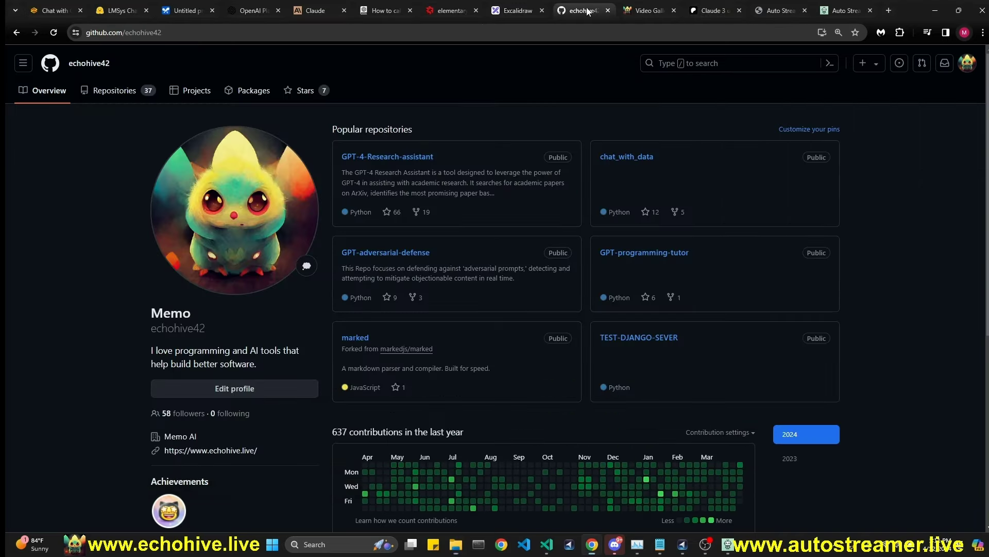
Step: Create a new private GitHub repository named sequence-series
left_click(871, 63)
left_click(823, 88)
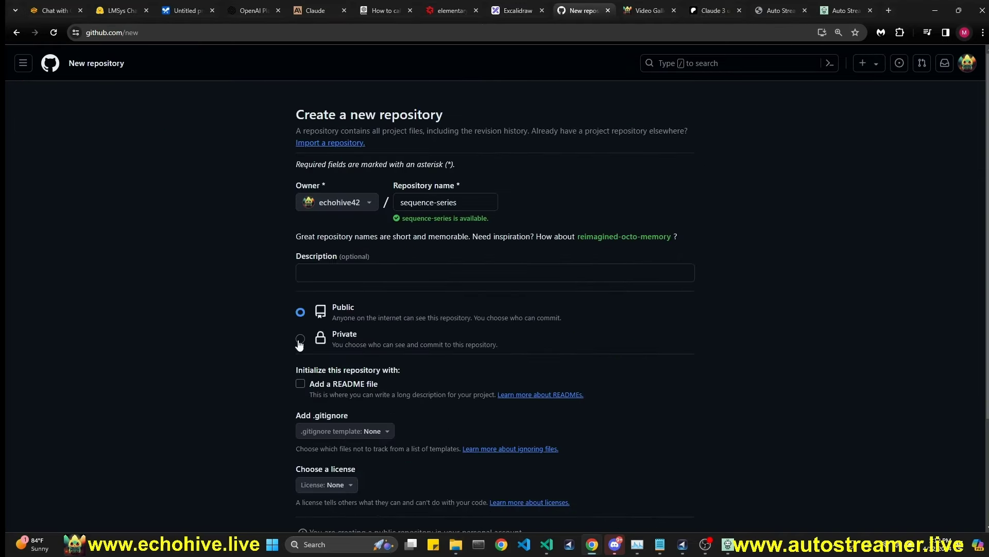
left_click(300, 340)
scroll(459, 232, "down", 3)
left_click(647, 427)
Step: Open the repository's upload-existing-files page alongside the course folder window
mouse_move(455, 545)
left_click(562, 507)
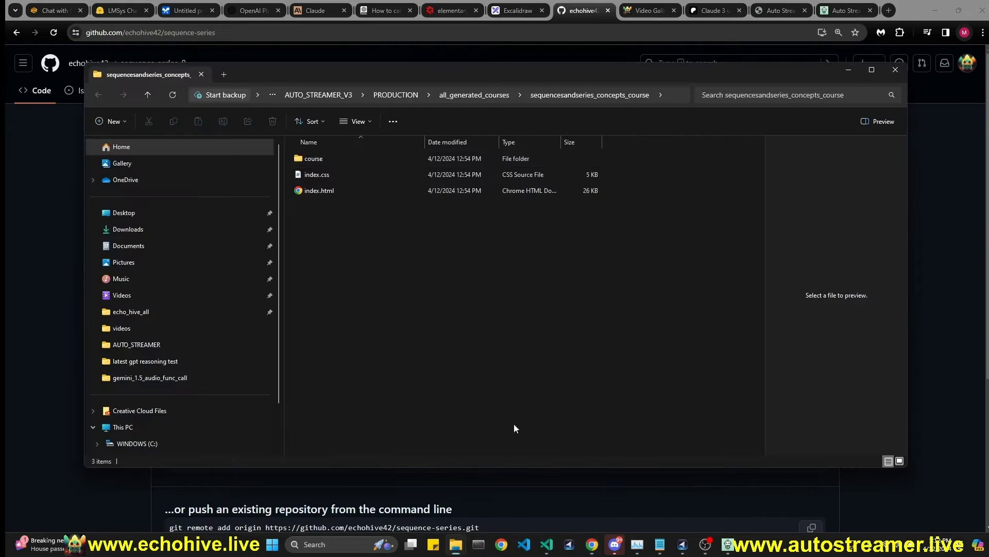
left_click_drag(435, 83, 437, 397)
scroll(406, 206, "down", 3)
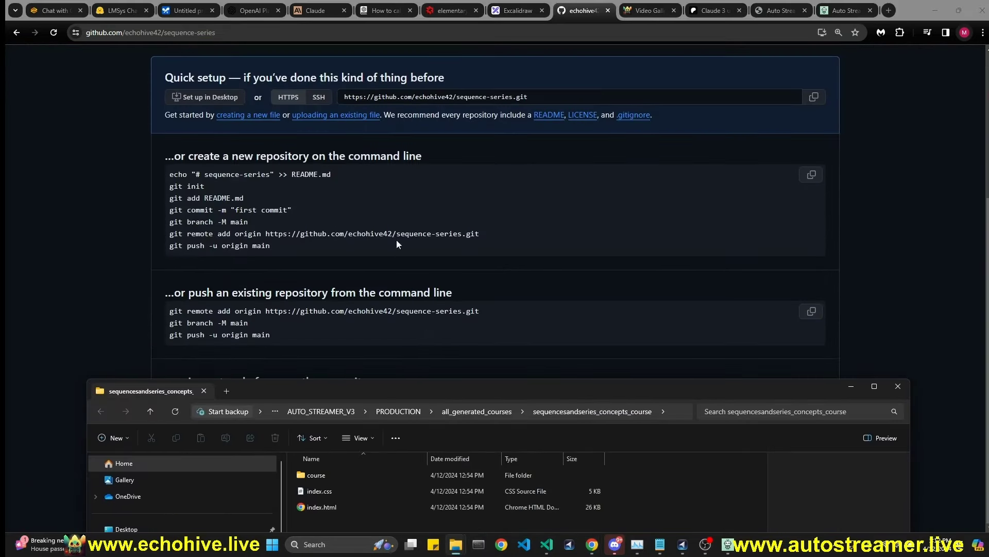
left_click(325, 119)
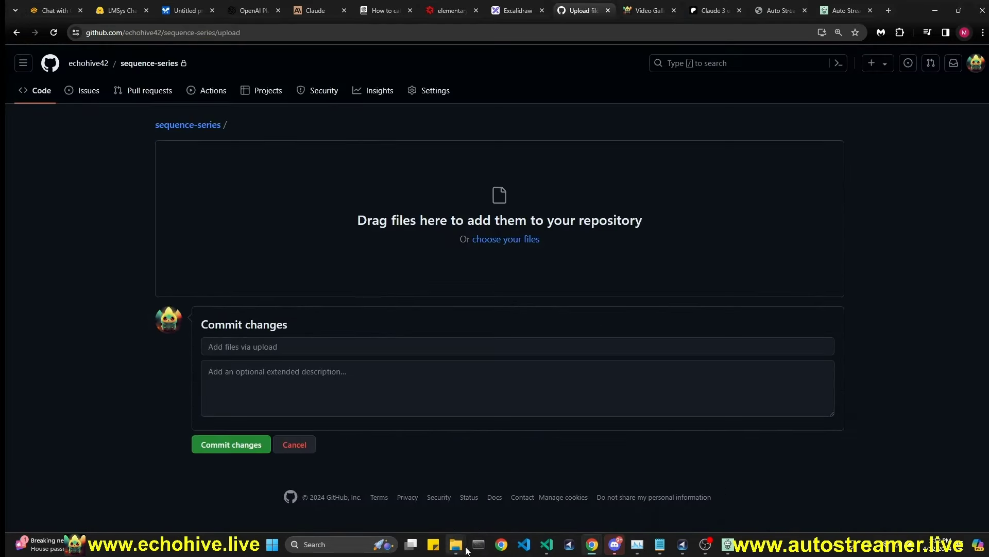
Step: Drag in the course folder, index.css and index.html (52 files) and commit them
mouse_move(455, 544)
left_click(577, 496)
left_click_drag(346, 387, 349, 305)
left_click_drag(345, 456, 419, 234)
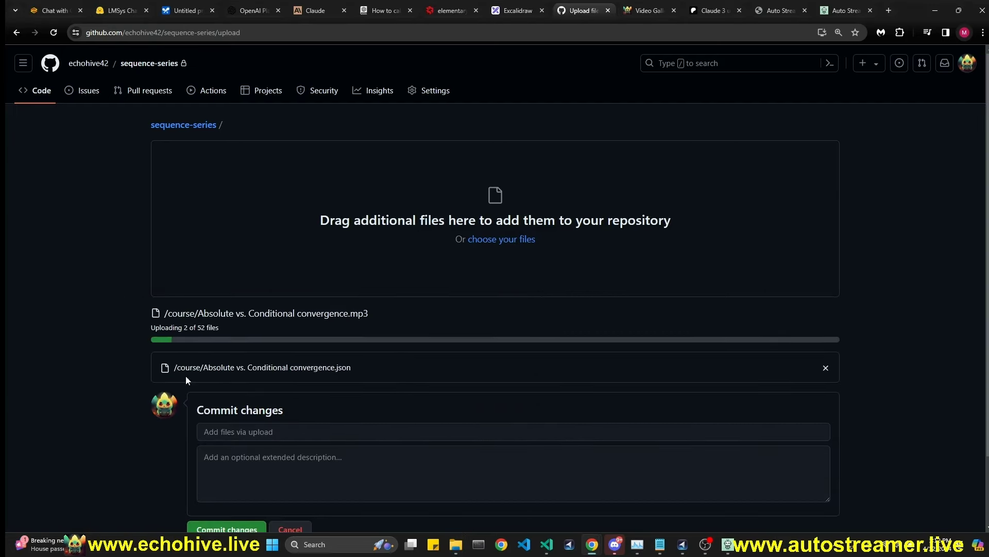
scroll(234, 467, "down", 2)
scroll(494, 289, "down", 15)
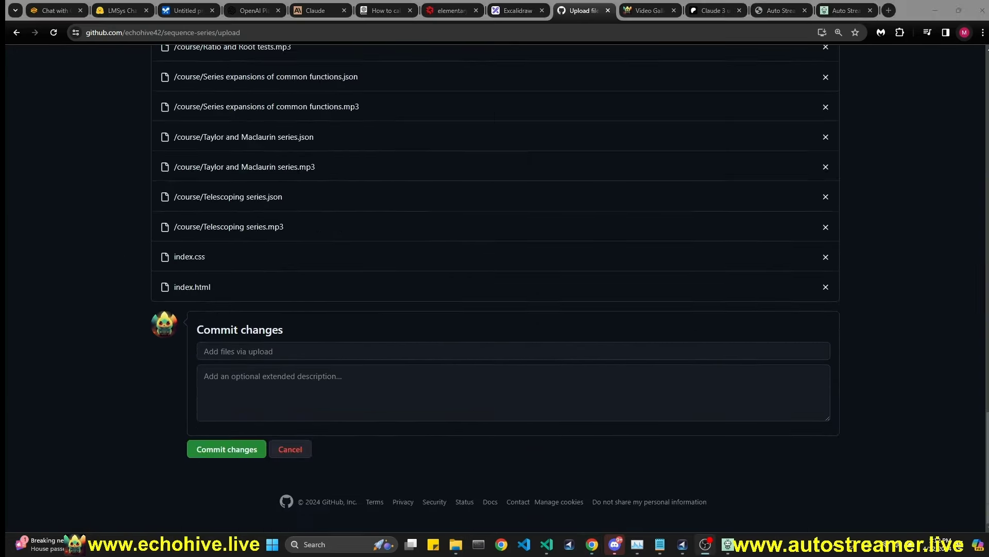
left_click(230, 449)
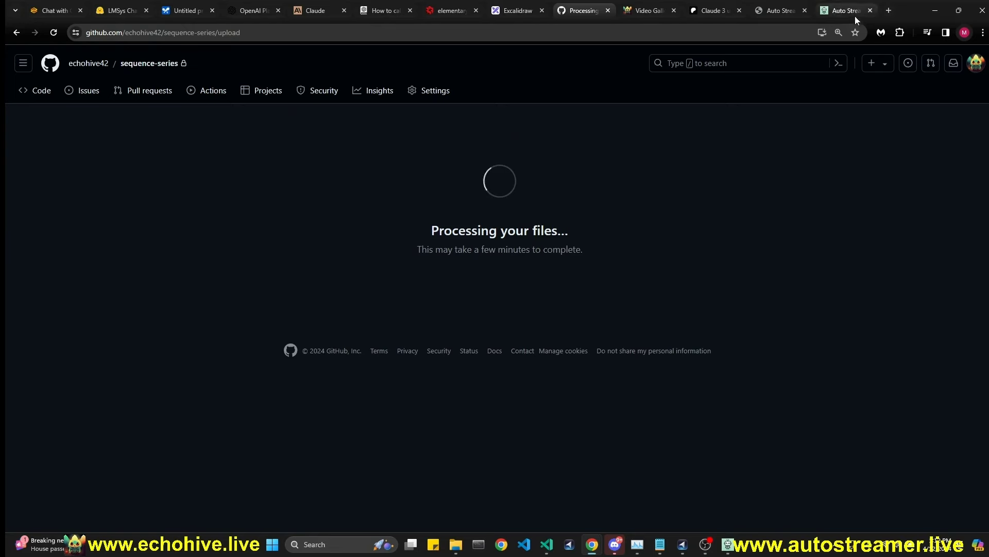
Step: Open railway.app in a new tab and check the repository's uploaded files
left_click(889, 10)
type("rail")
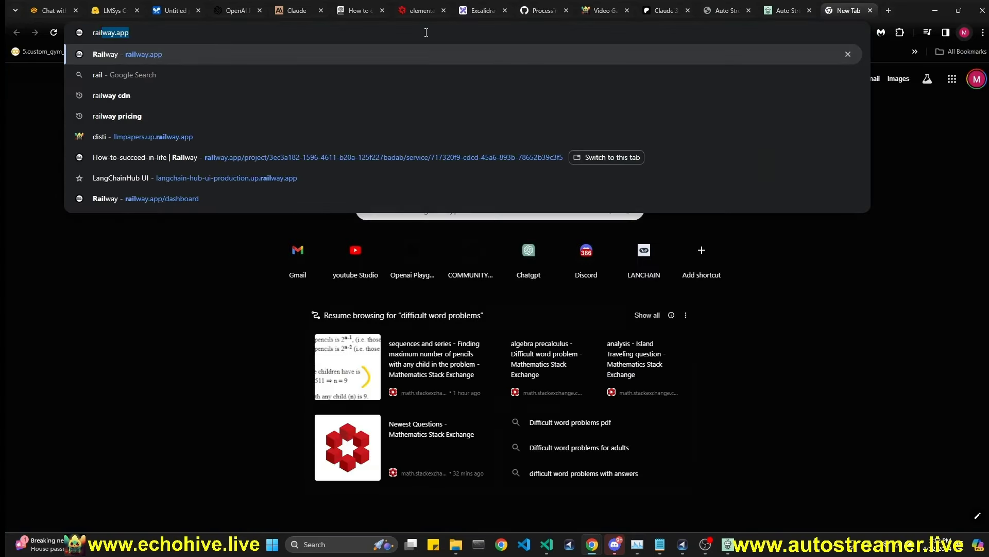
key("Return")
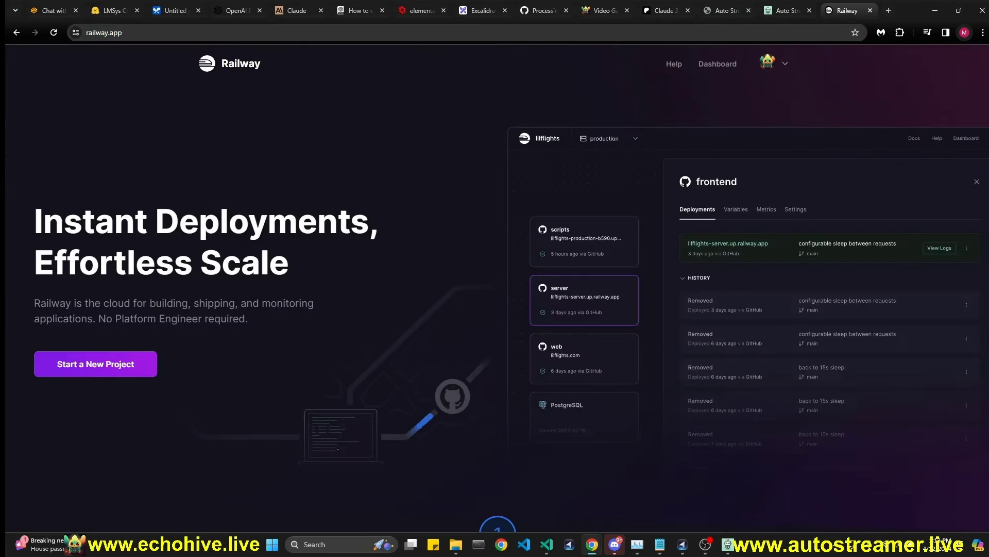
left_click(544, 10)
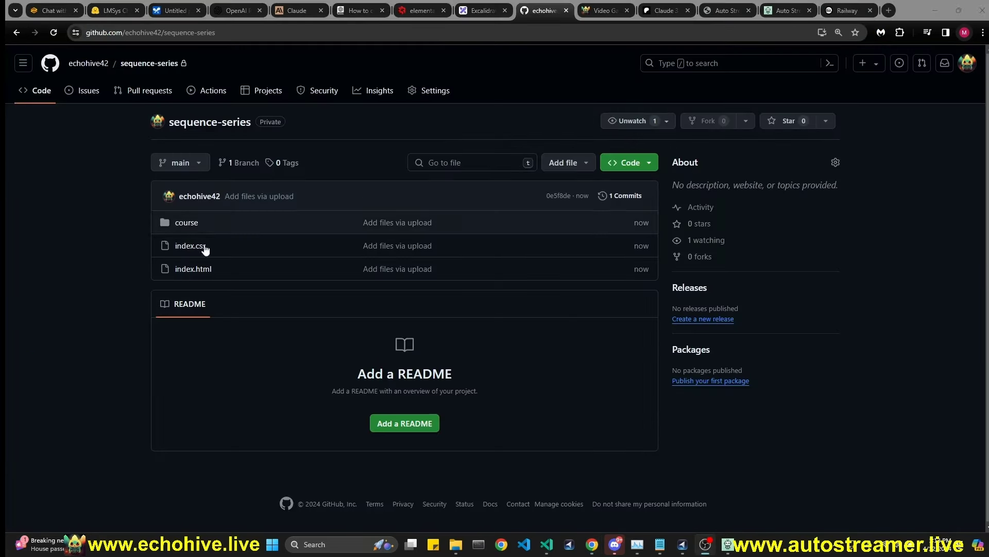
Step: Create a Railway project deploying the sequence-series repository from GitHub
left_click(845, 10)
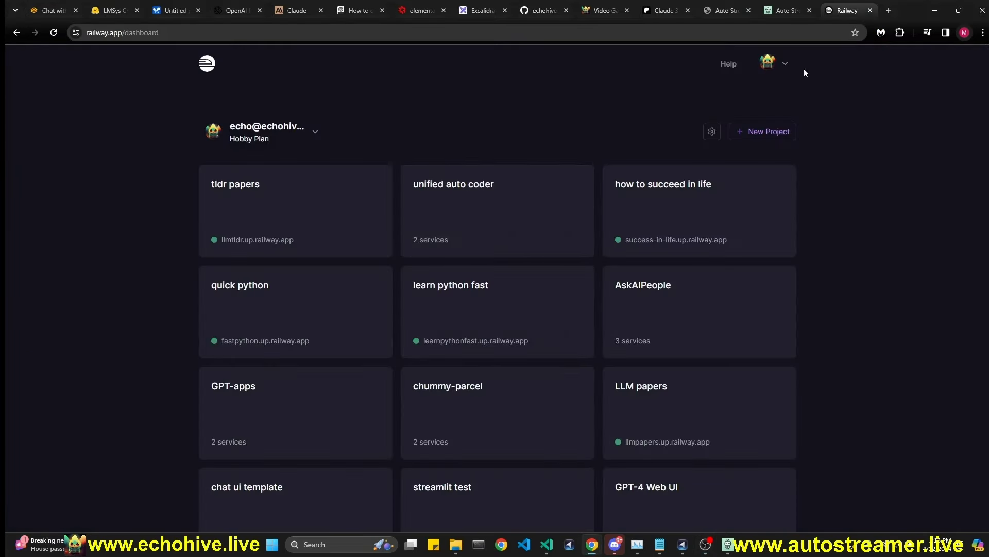
left_click(768, 132)
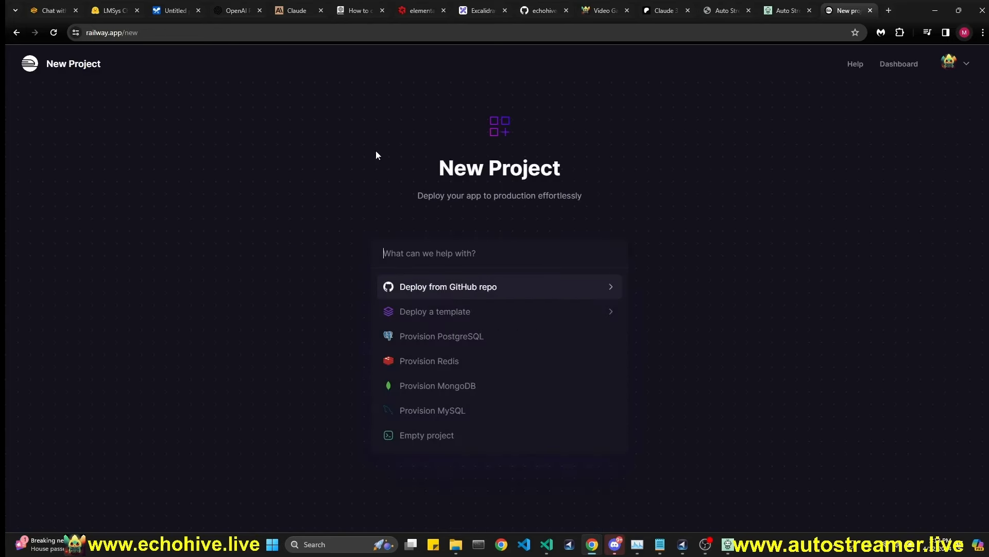
left_click(468, 295)
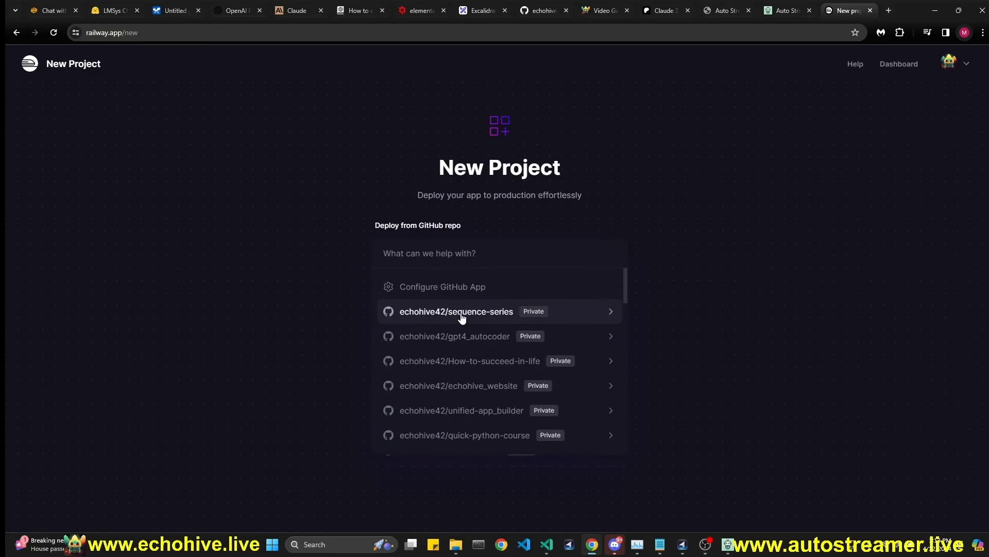
left_click(462, 318)
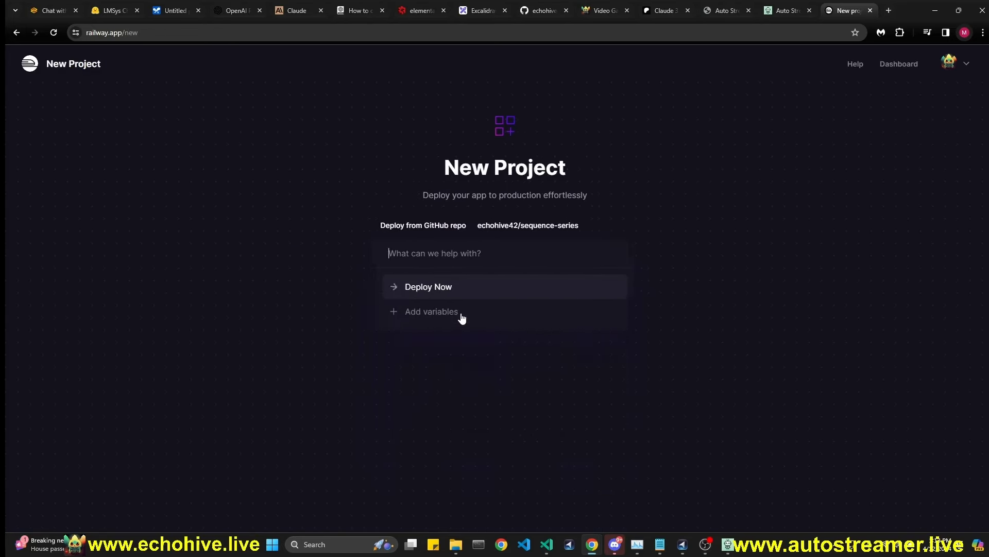
left_click(415, 291)
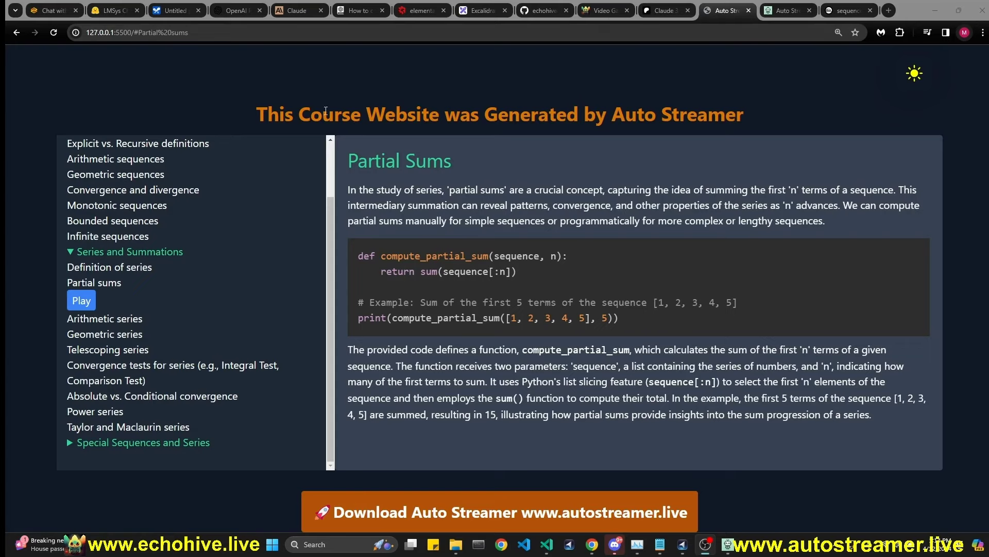
Step: Highlight the course site's title and the $200 Auto Streamer v3 price on Patreon
left_click_drag(267, 114, 743, 133)
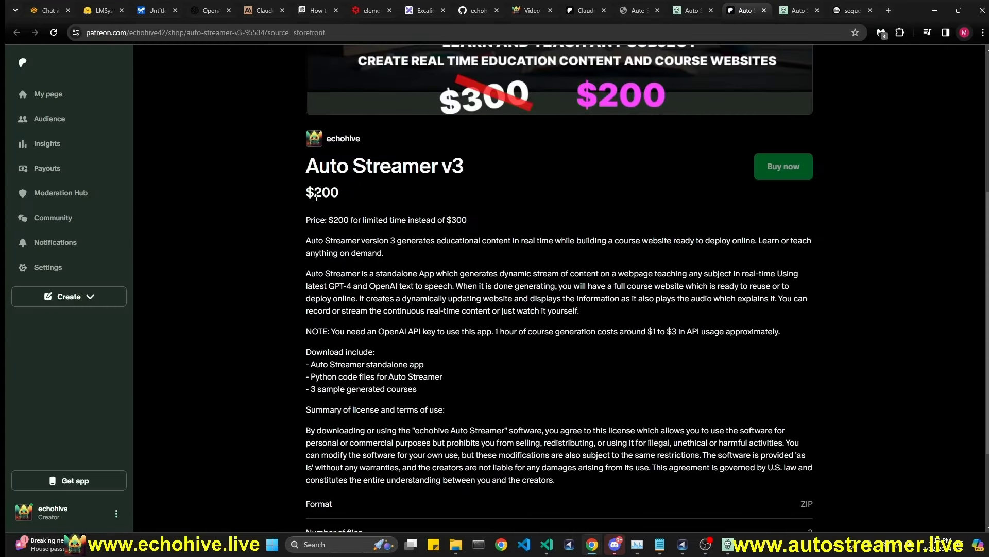
triple_click(315, 197)
scroll(382, 316, "down", 2)
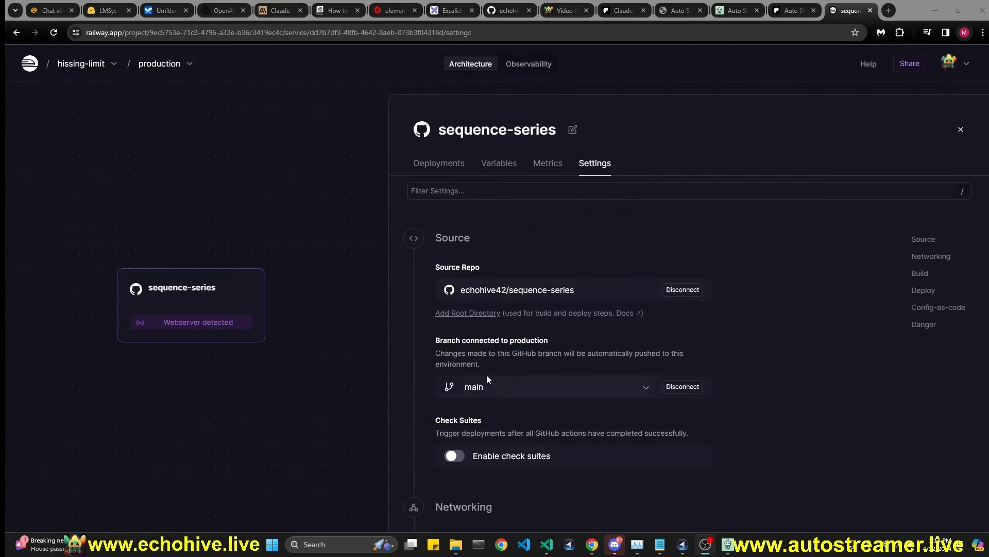
scroll(508, 256, "down", 5)
Step: Generate a Railway domain and open the live site at sequence-series-production.up.railway.app
left_click(477, 251)
left_click(191, 300)
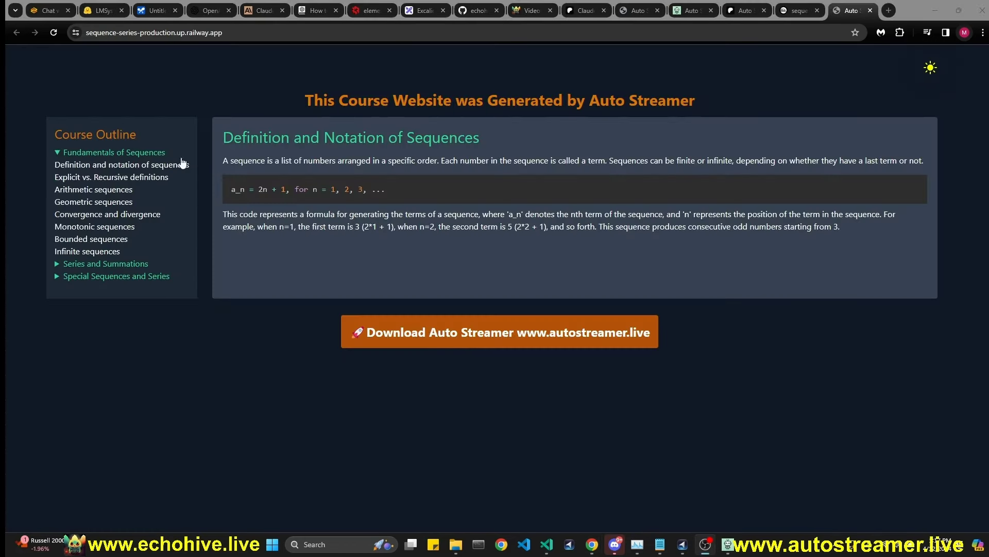
left_click(105, 33)
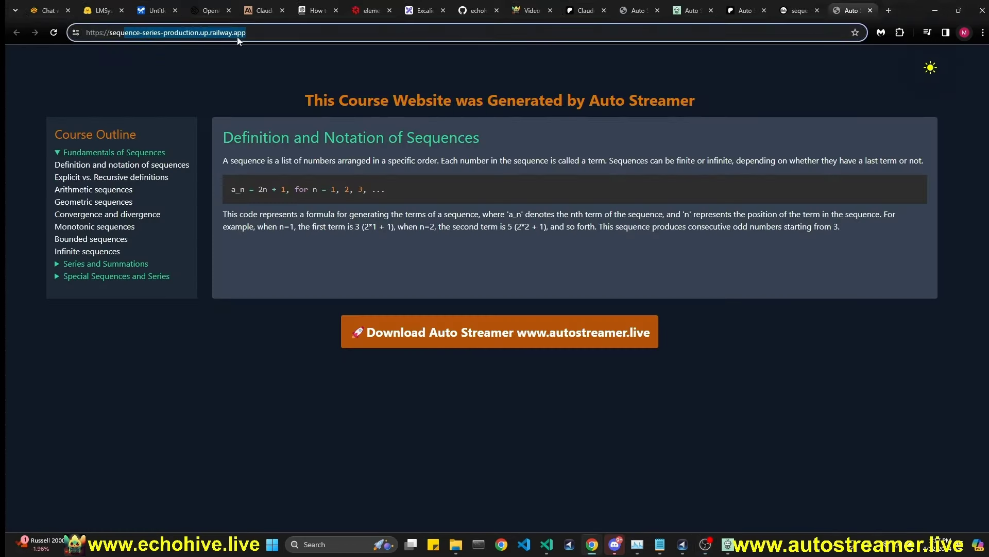
left_click(53, 36)
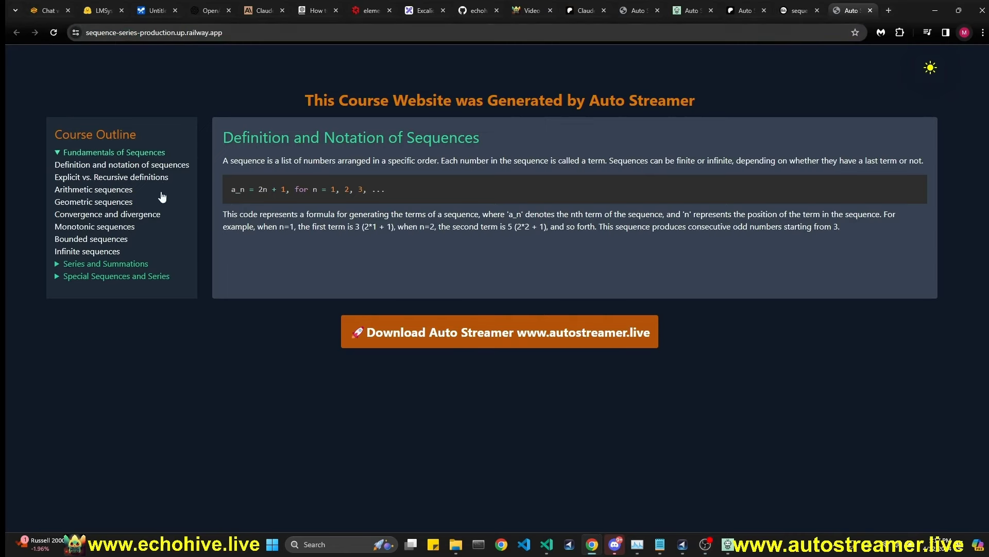
Step: Play and pause the sequences notation and Absolute vs. Conditional convergence lessons on the live site
left_click(130, 169)
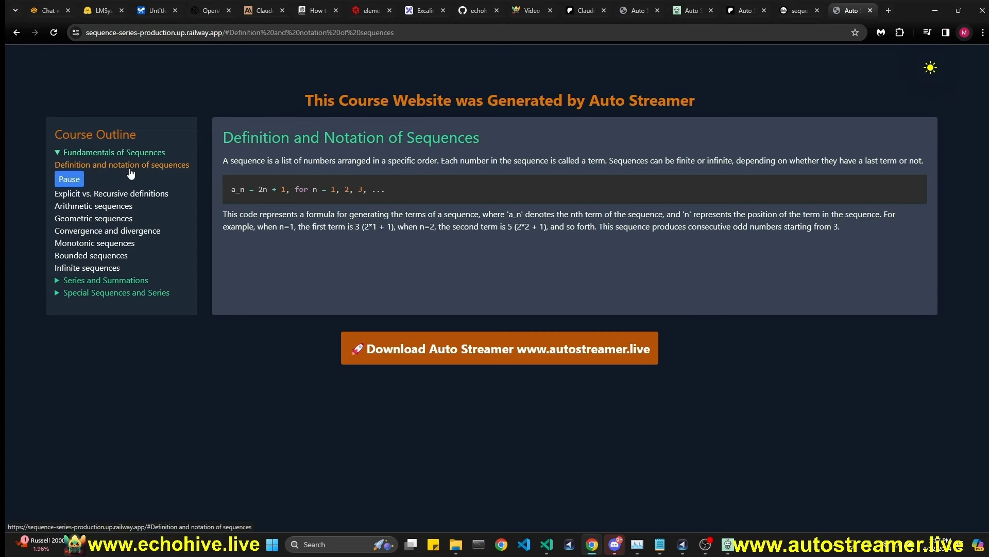
left_click(76, 183)
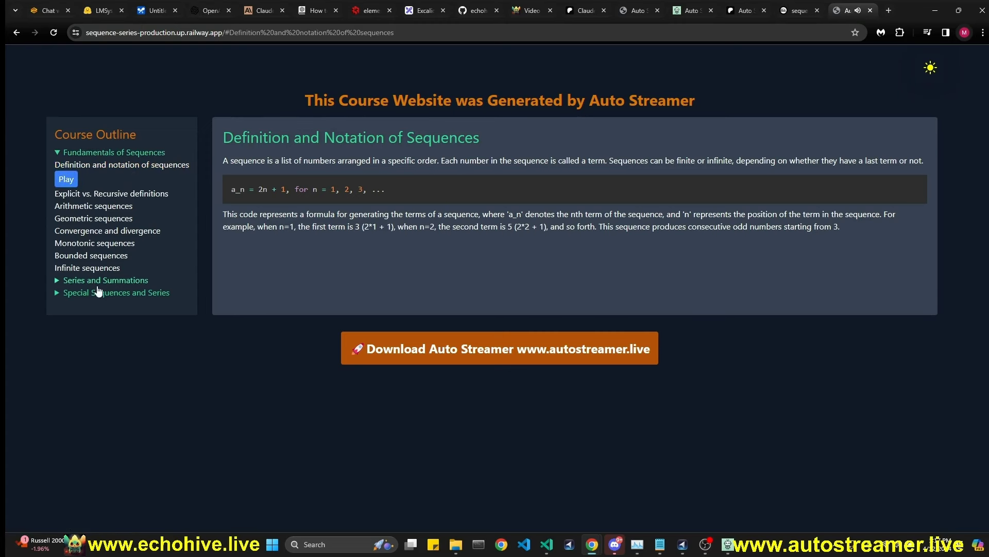
left_click(119, 279)
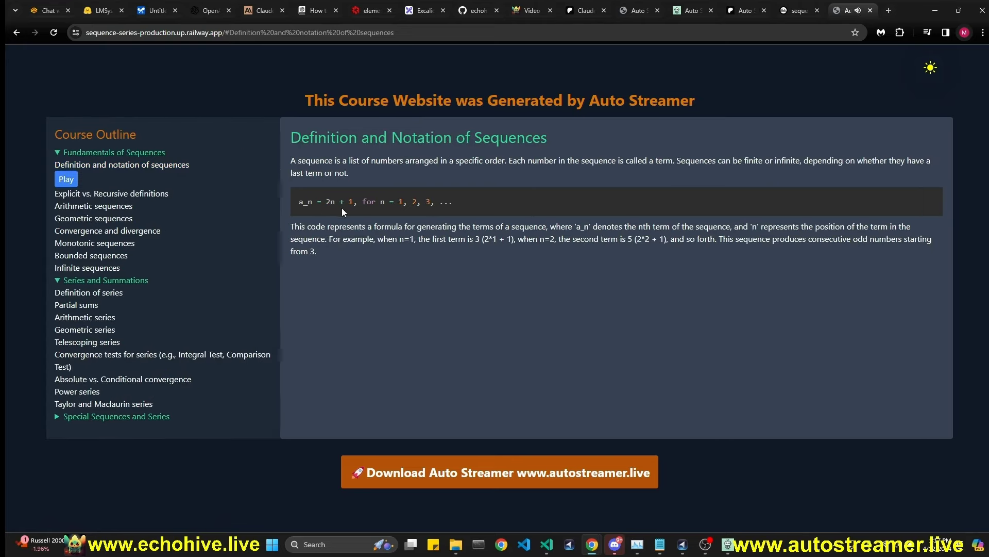
left_click(119, 380)
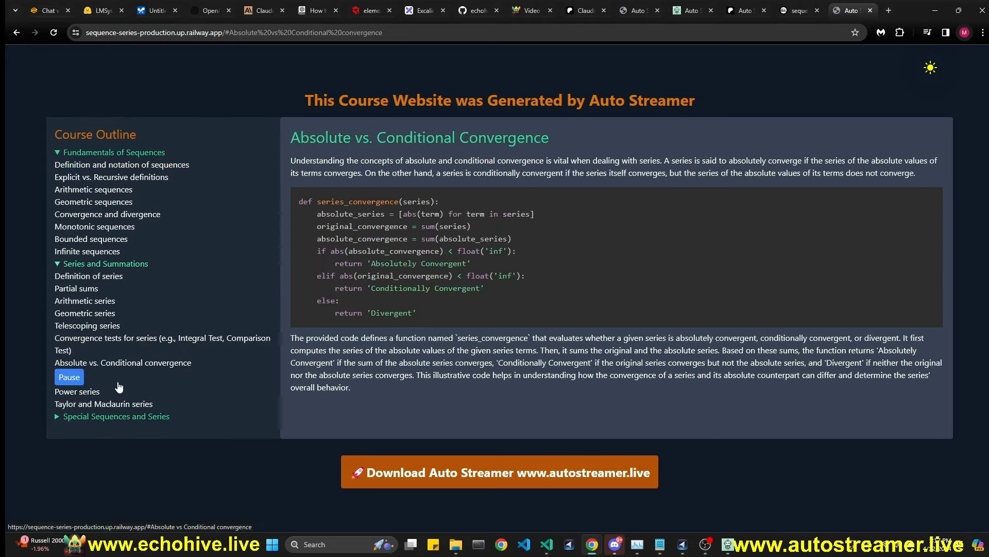
left_click(68, 377)
left_click_drag(295, 206, 453, 338)
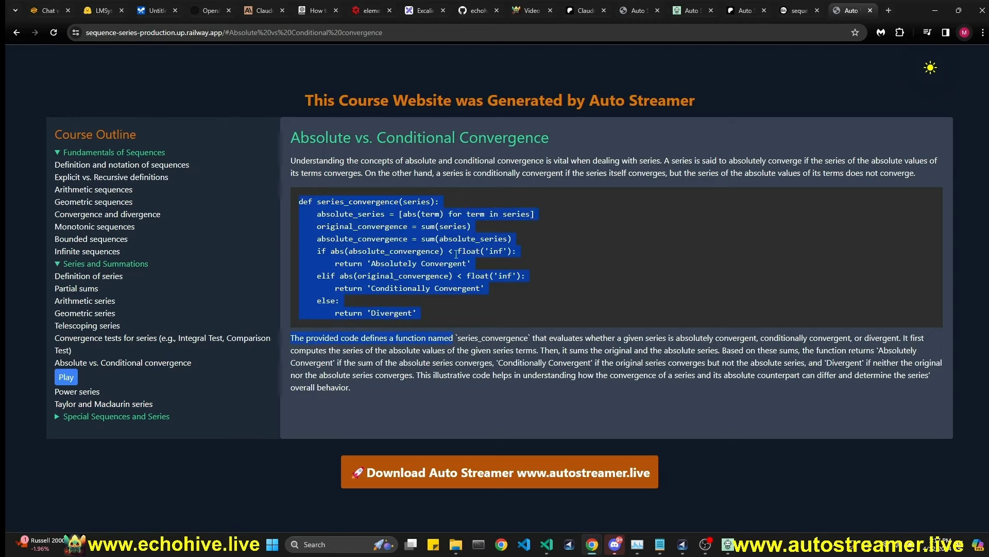
left_click(553, 327)
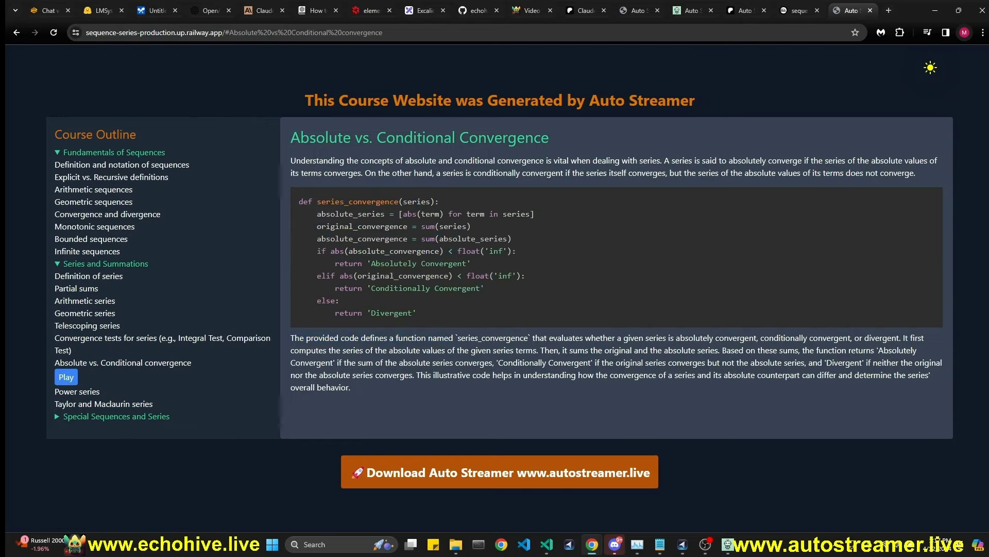
key("ctrl+shift+Tab")
key("ctrl+shift+Tab")
key("ctrl+shift+Tab")
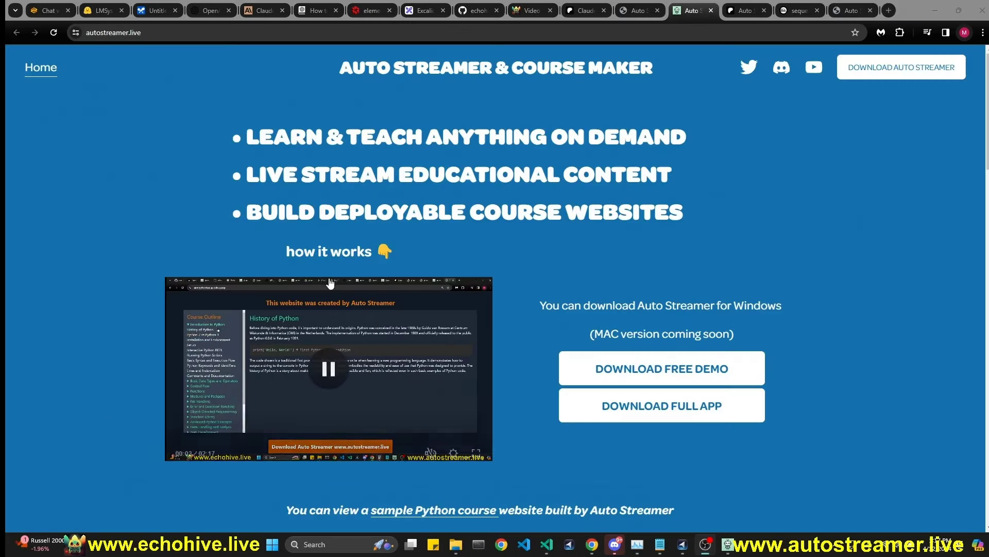